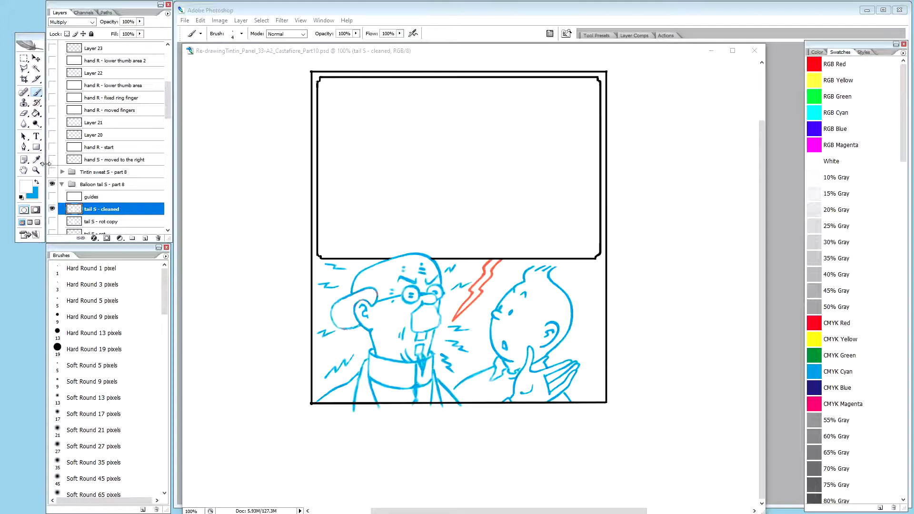
# Step: Turn on all four Tintin sweat layers inside the "Tintin sweat S - part 8" group and keep the group itself hidden
pyautogui.click(52, 175)
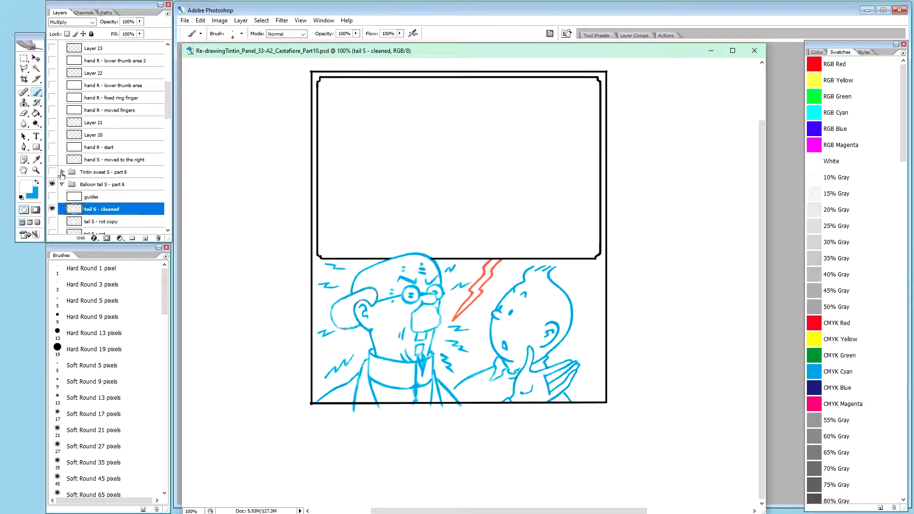
pyautogui.click(62, 173)
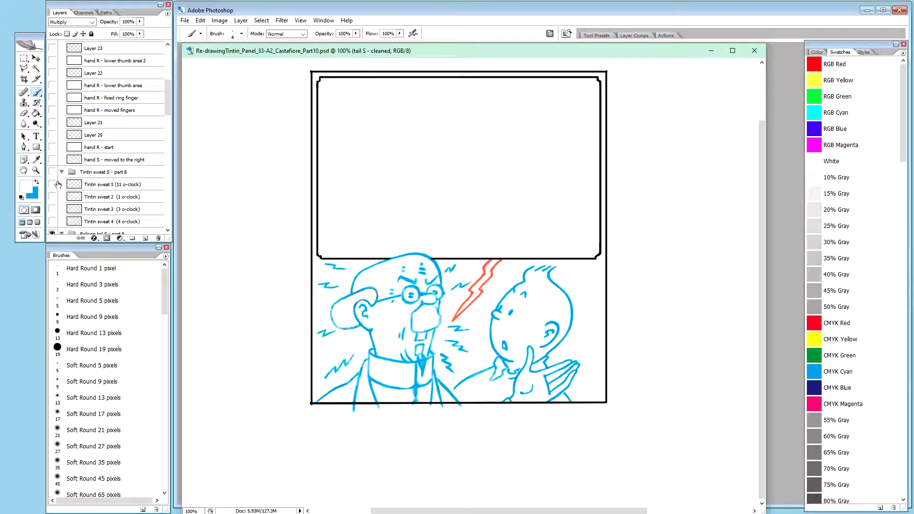
pyautogui.click(52, 222)
pyautogui.moveTo(53, 217); pyautogui.dragTo(53, 188)
pyautogui.click(52, 173)
# Step: Collapse the "Tintin sweat S - part 8" and "Hand R - part 9" layer groups
pyautogui.hotkey('ctrl', '+')
pyautogui.hotkey('ctrl', '+')
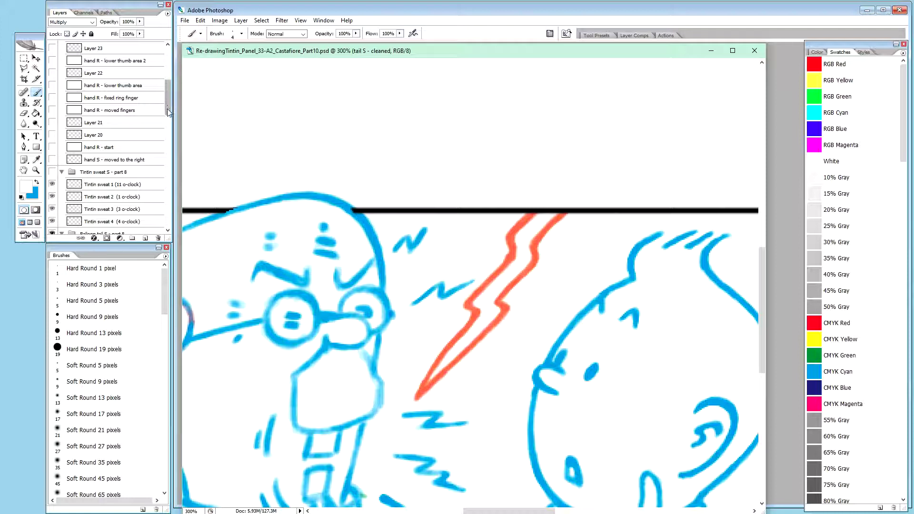
pyautogui.click(62, 172)
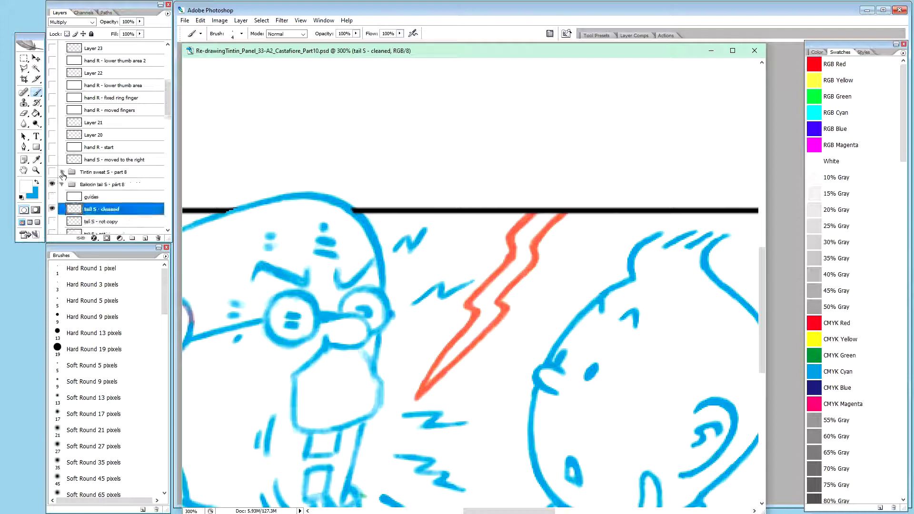
pyautogui.moveTo(167, 109); pyautogui.dragTo(168, 87)
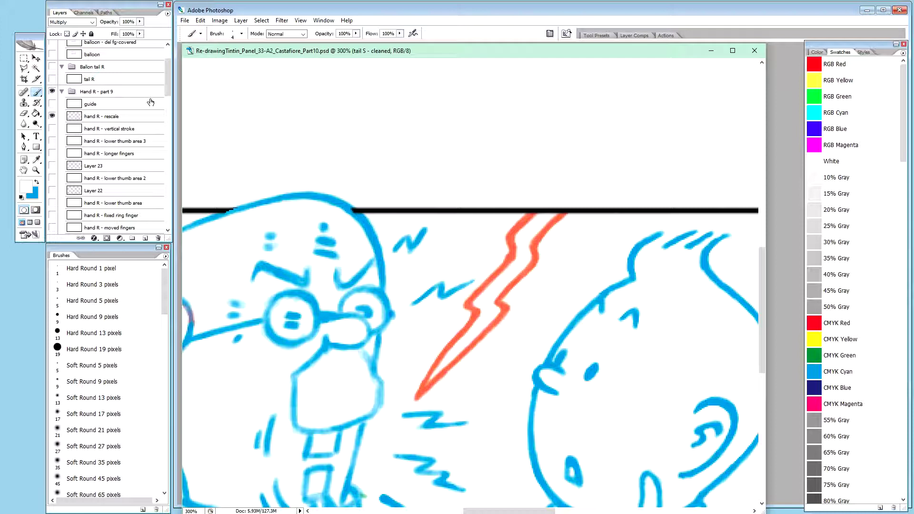
pyautogui.moveTo(168, 87); pyautogui.dragTo(114, 78)
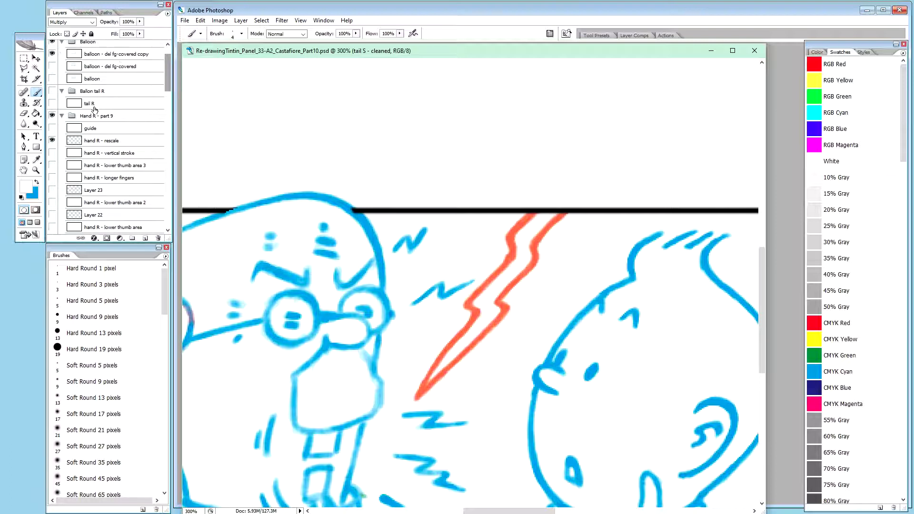
pyautogui.click(62, 116)
pyautogui.moveTo(169, 93)
pyautogui.mouseDown()
pyautogui.moveTo(169, 84)
pyautogui.moveTo(167, 143)
pyautogui.moveTo(168, 108)
pyautogui.mouseUp()
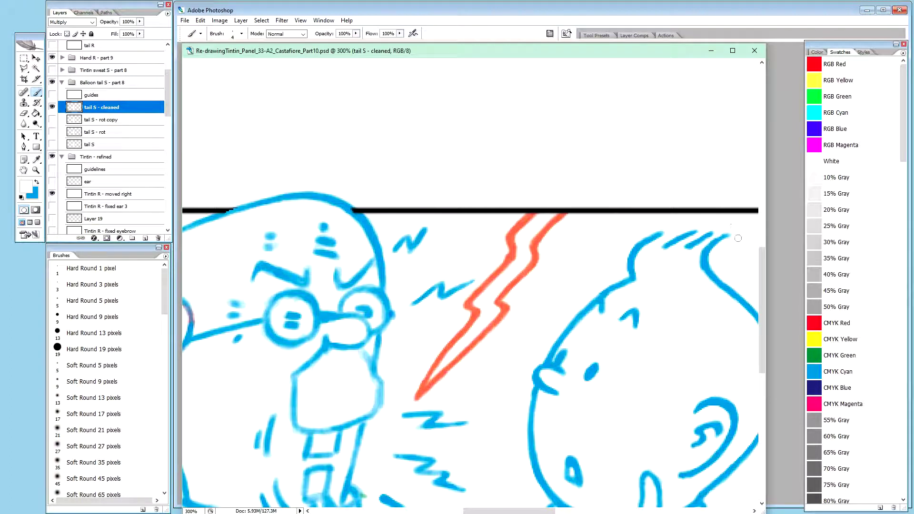
# Step: Make the "tail R" layer visible and select it
pyautogui.moveTo(761, 278); pyautogui.dragTo(764, 229)
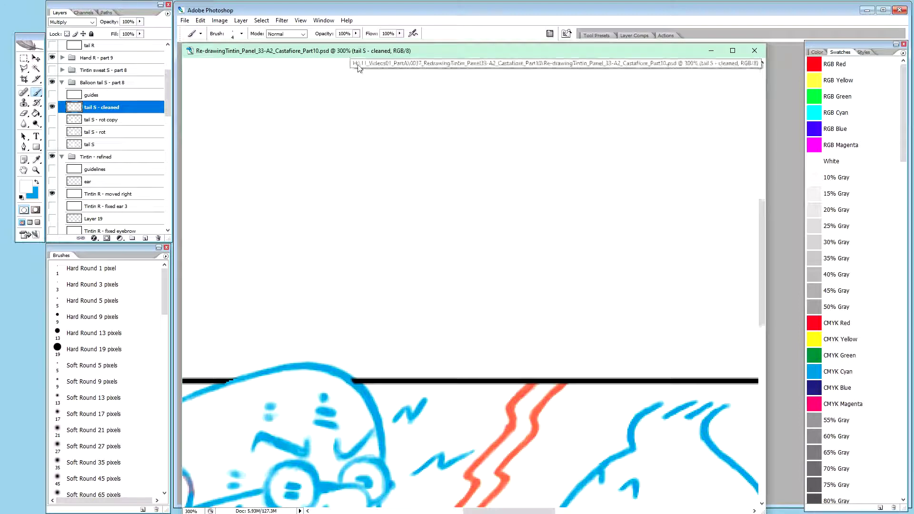
pyautogui.scroll(-2, 381, 82)
pyautogui.scroll(-8, 381, 83)
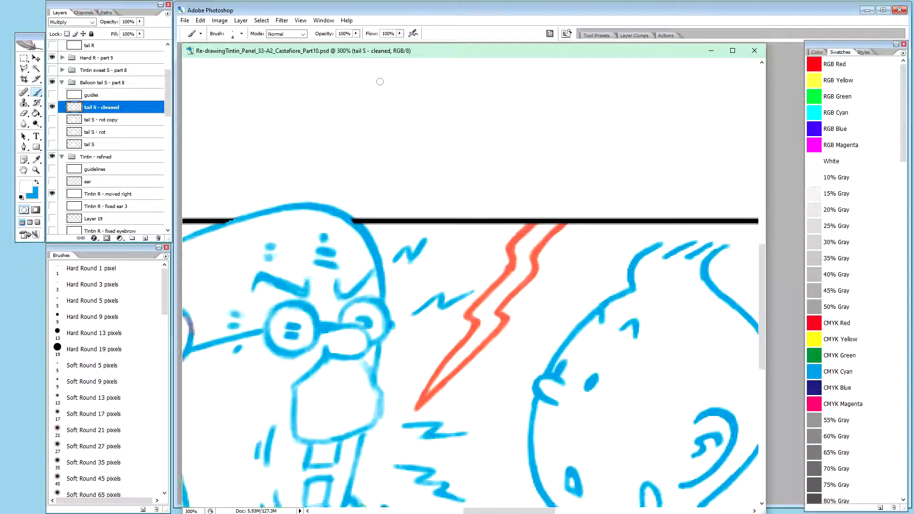
pyautogui.scroll(-3, 379, 81)
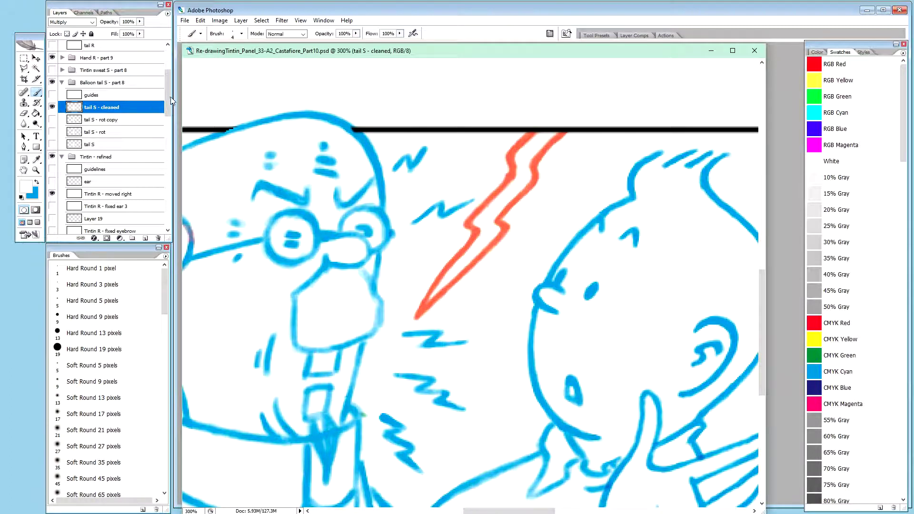
pyautogui.moveTo(171, 98); pyautogui.dragTo(172, 77)
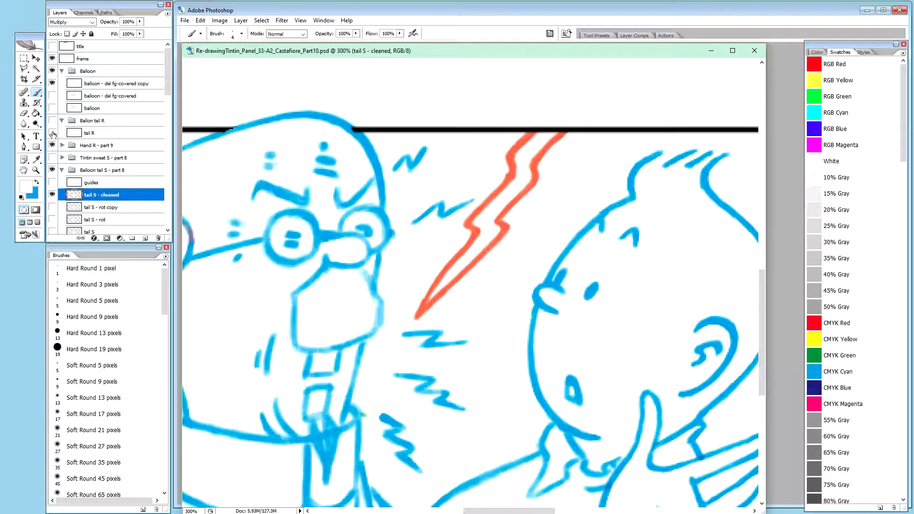
pyautogui.click(52, 133)
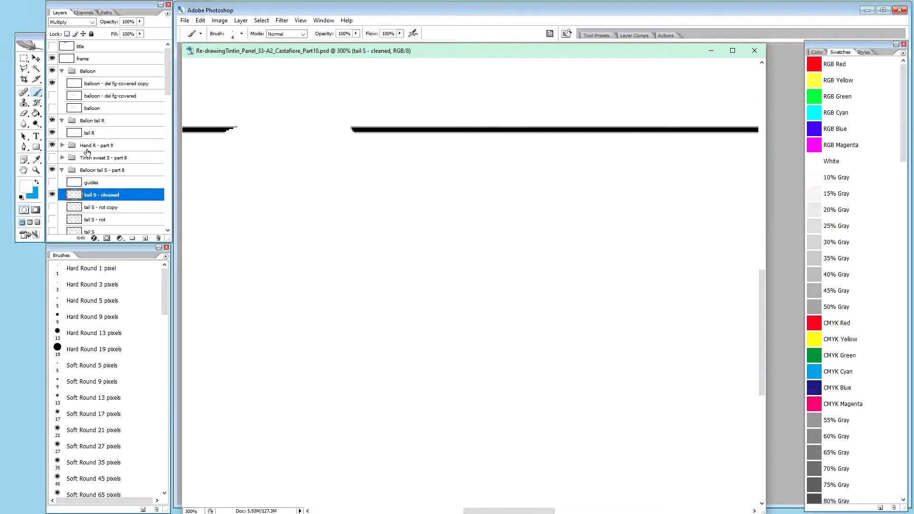
pyautogui.click(109, 135)
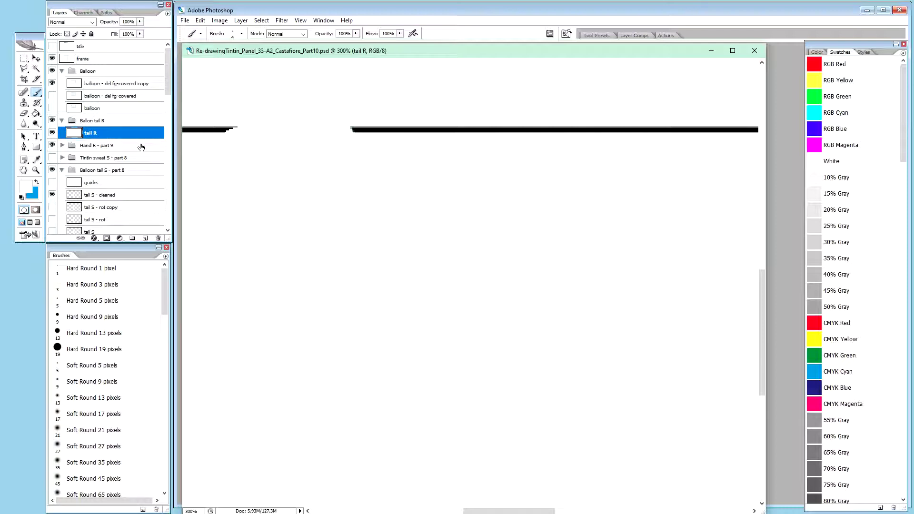
# Step: Rename the "Ballon tail R" group as "Ballon tail R - part 10" and select its "tail R" layer
pyautogui.doubleClick(100, 121)
pyautogui.click(108, 121)
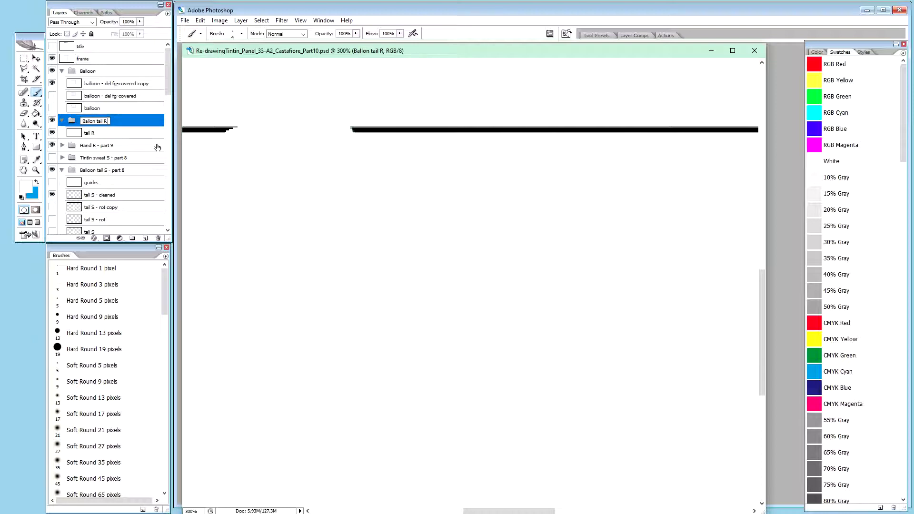
pyautogui.write('- part 10')
pyautogui.press('Return')
pyautogui.click(117, 135)
pyautogui.click(109, 123)
pyautogui.click(92, 137)
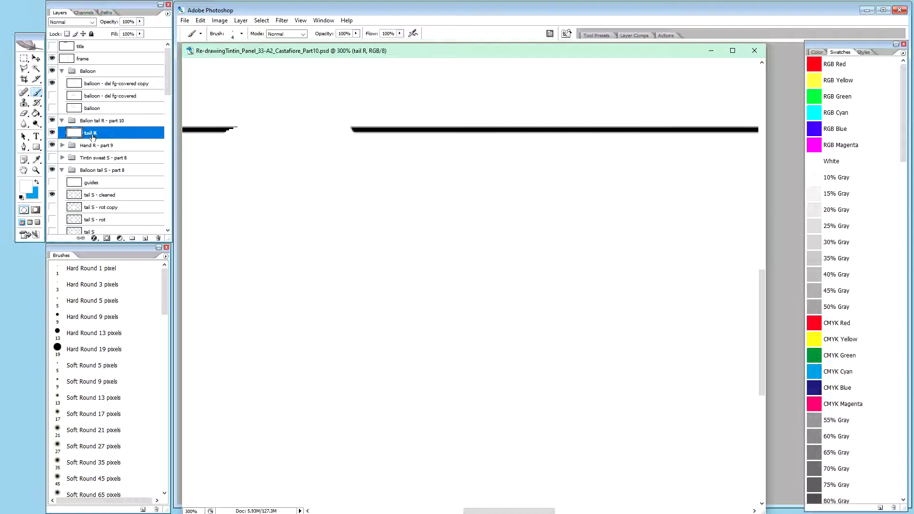
# Step: Create a new layer group named "Sweat drops - part 10" above the "Ballon tail R - part 10" group
pyautogui.click(94, 123)
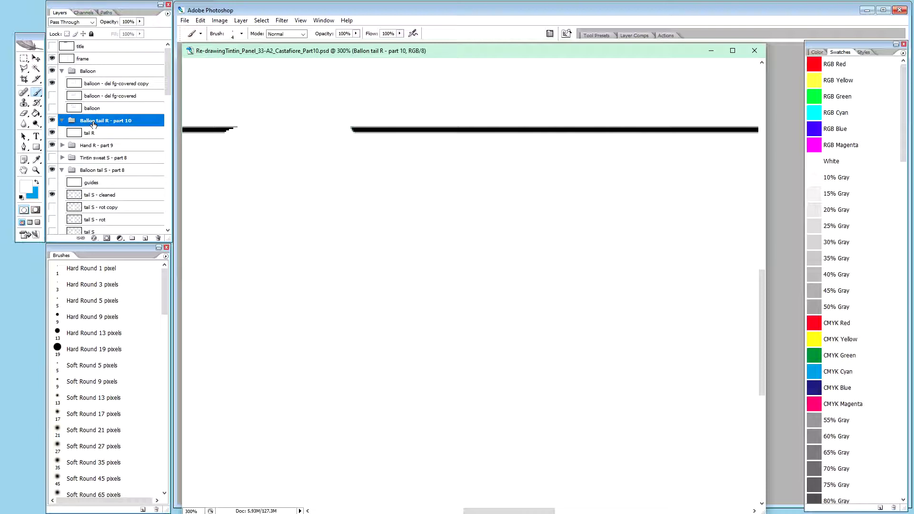
pyautogui.hotkey('ctrl', 'g')
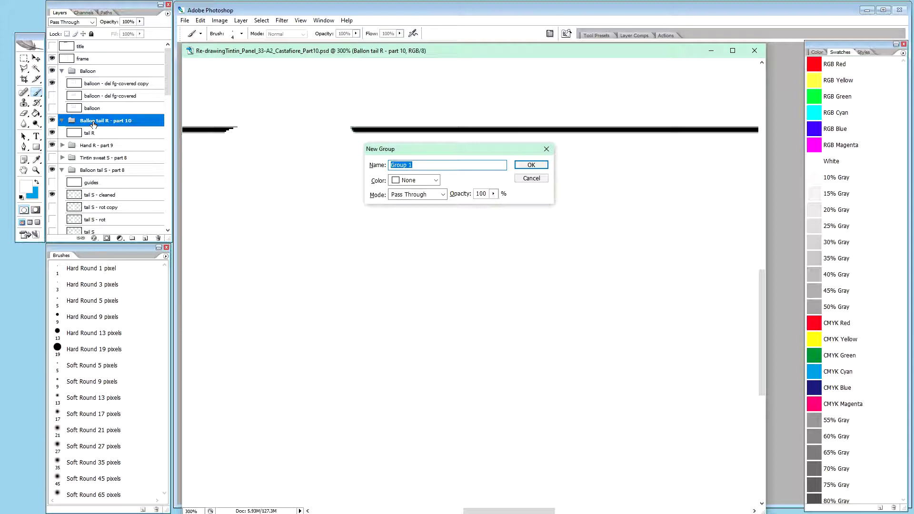
pyautogui.write('Sweat drops - part 10')
pyautogui.press('Return')
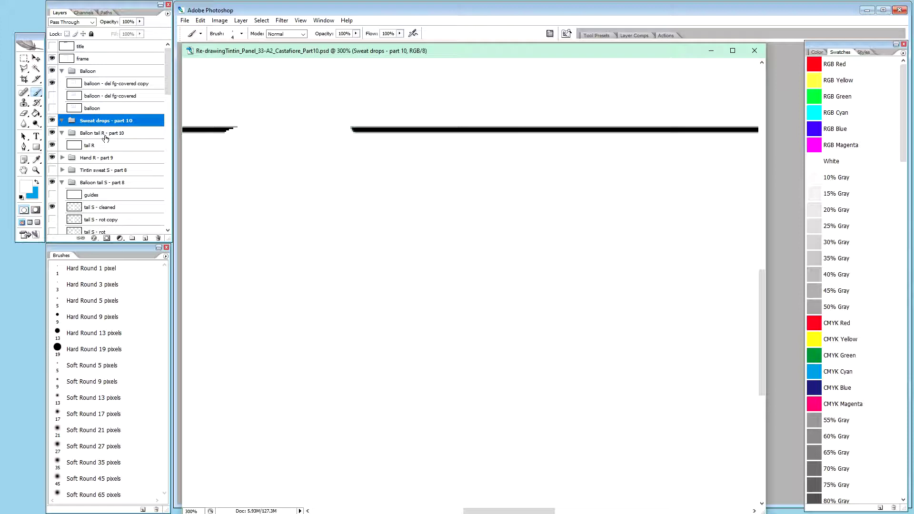
# Step: Duplicate the "tail R" layer into the "Sweat drops - part 10" group and reselect the original
pyautogui.click(105, 137)
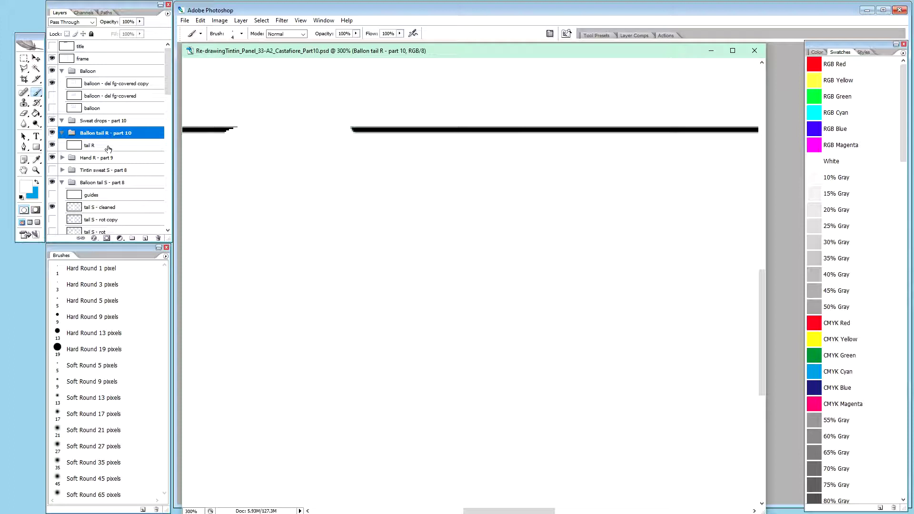
pyautogui.click(88, 148)
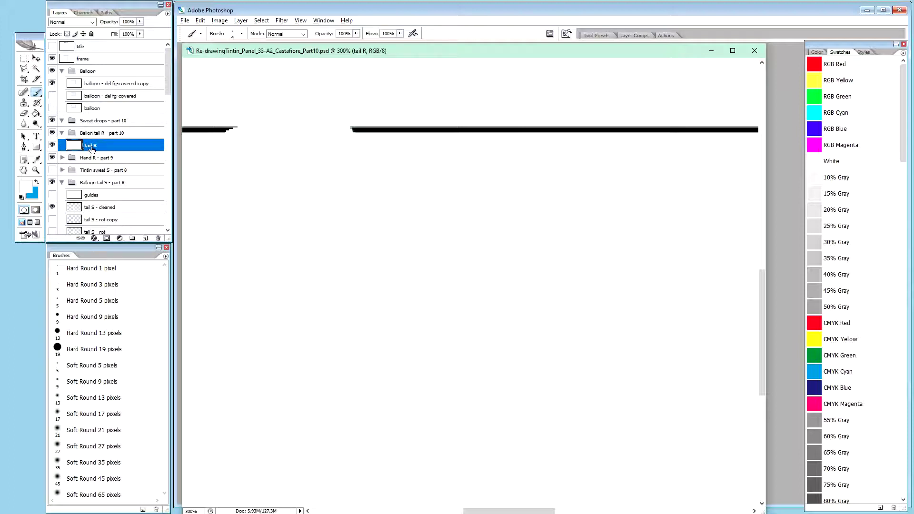
pyautogui.moveTo(93, 148); pyautogui.dragTo(101, 127)
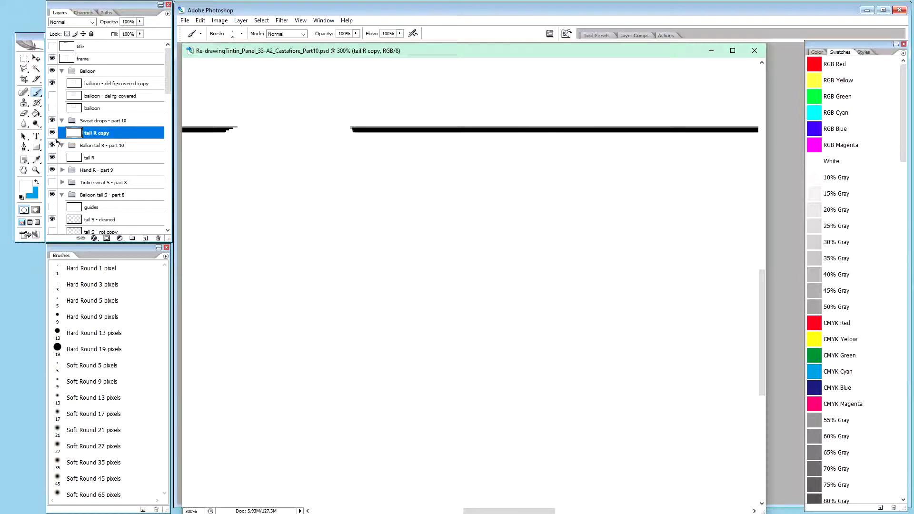
pyautogui.click(91, 162)
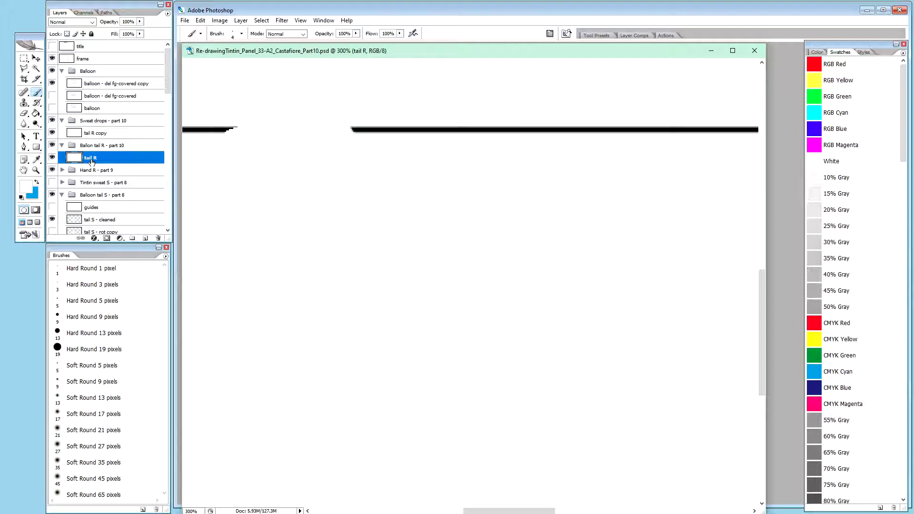
# Step: Rename the duplicated layer in the "Sweat drops - part 10" group as "swaet drops"
pyautogui.doubleClick(97, 133)
pyautogui.write('swaet drops')
pyautogui.press('Return')
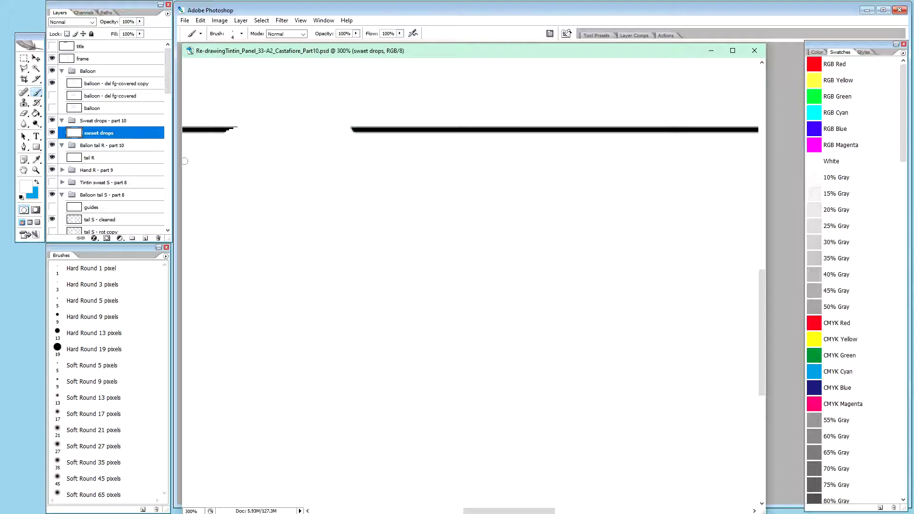
# Step: Append "- start" to the names of the "swaet drops" and "tail R" layers
pyautogui.doubleClick(108, 134)
pyautogui.click(113, 133)
pyautogui.write('- start')
pyautogui.doubleClick(89, 160)
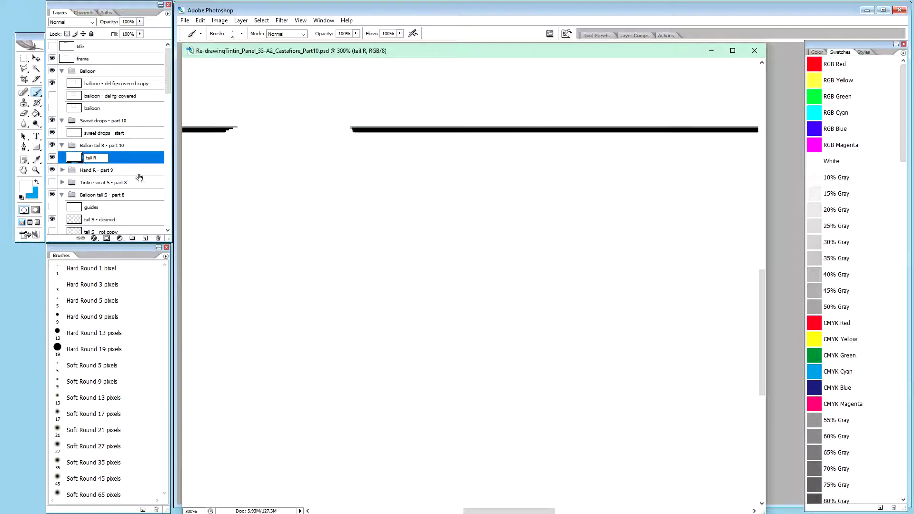
pyautogui.write('- start')
# Step: Correct the misspelled "swaet drops - start" layer name to "sweat drops- start"
pyautogui.doubleClick(97, 134)
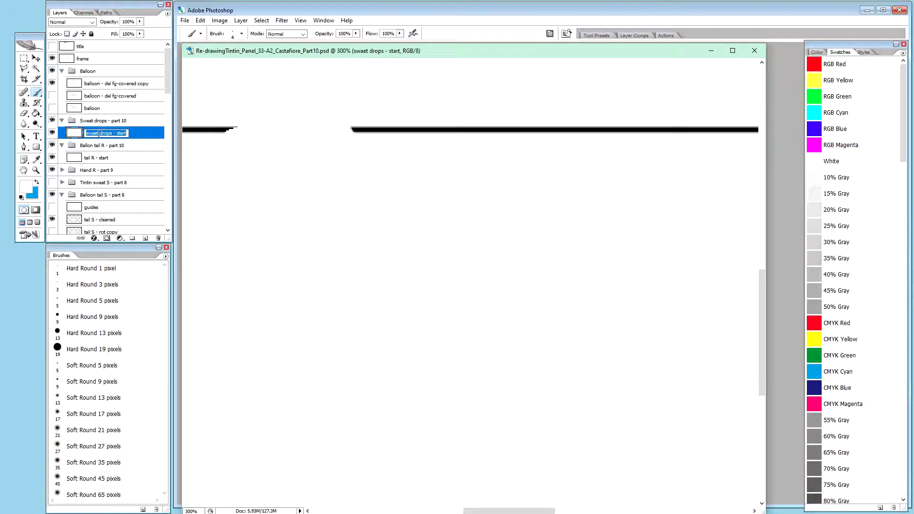
pyautogui.click(99, 134)
pyautogui.press('BackSpace')
pyautogui.press('BackSpace')
pyautogui.press('BackSpace')
pyautogui.write('ear')
pyautogui.press('BackSpace')
pyautogui.write('t')
pyautogui.write('R')
# Step: Rename the "Sweat drops - part 10" group as "Sweat drops R - part 10"
pyautogui.doubleClick(101, 121)
pyautogui.click(111, 121)
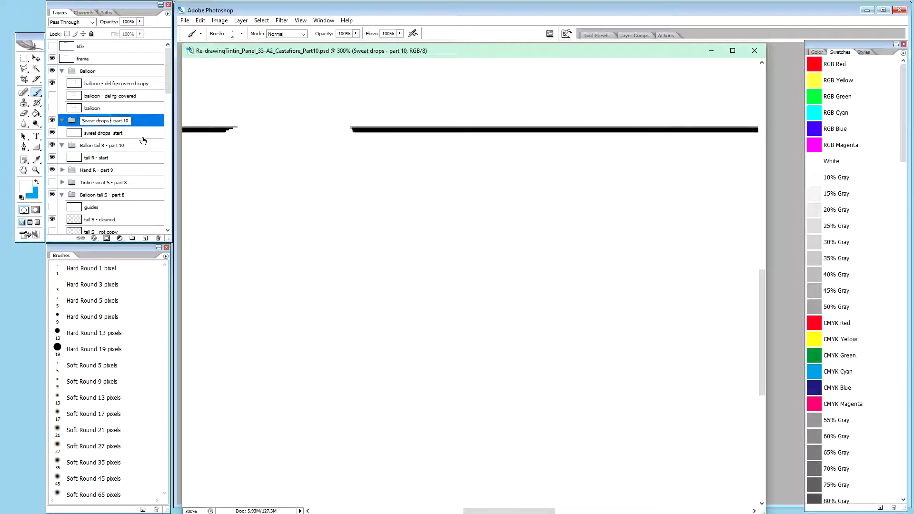
pyautogui.write('R')
pyautogui.press('Return')
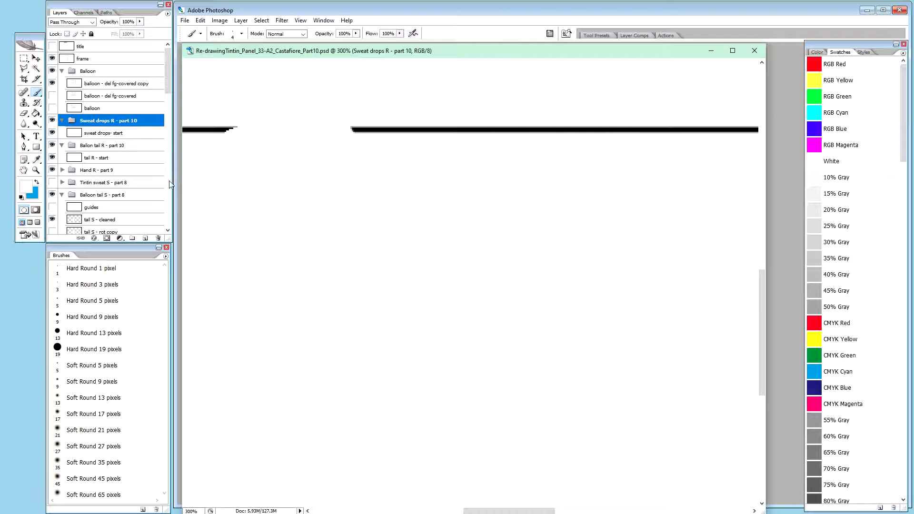
# Step: Rename the "tail R - start" layer as "tail - start"
pyautogui.doubleClick(96, 159)
pyautogui.click(97, 158)
pyautogui.press('BackSpace')
pyautogui.press('Return')
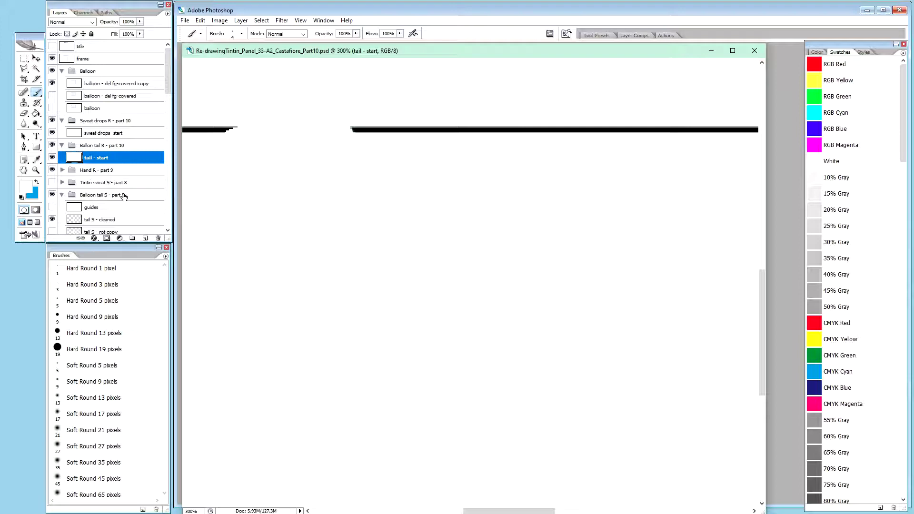
# Step: Set the blend mode of the "tail - start" and "sweat drops- start" layers to Multiply
pyautogui.hotkey('shift', 'alt', 'm')
pyautogui.click(99, 170)
pyautogui.click(100, 163)
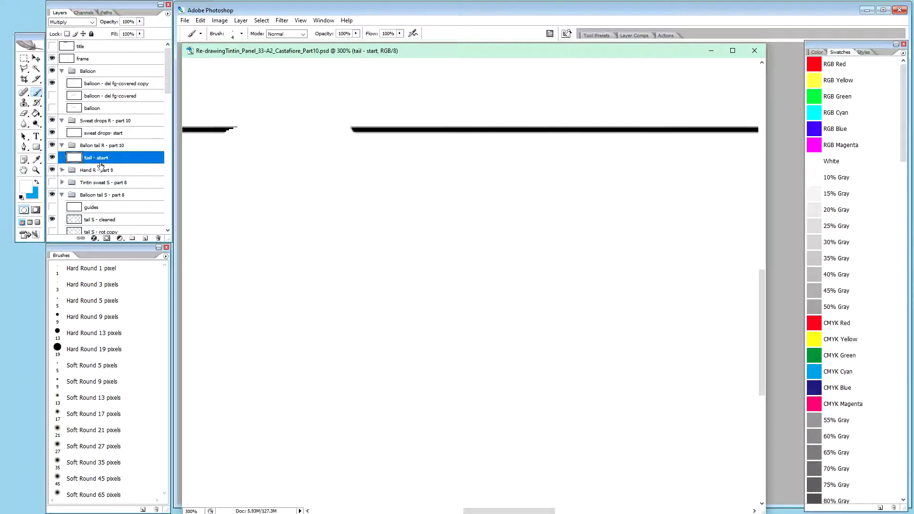
pyautogui.hotkey('shift', 'alt', 'n')
pyautogui.click(111, 133)
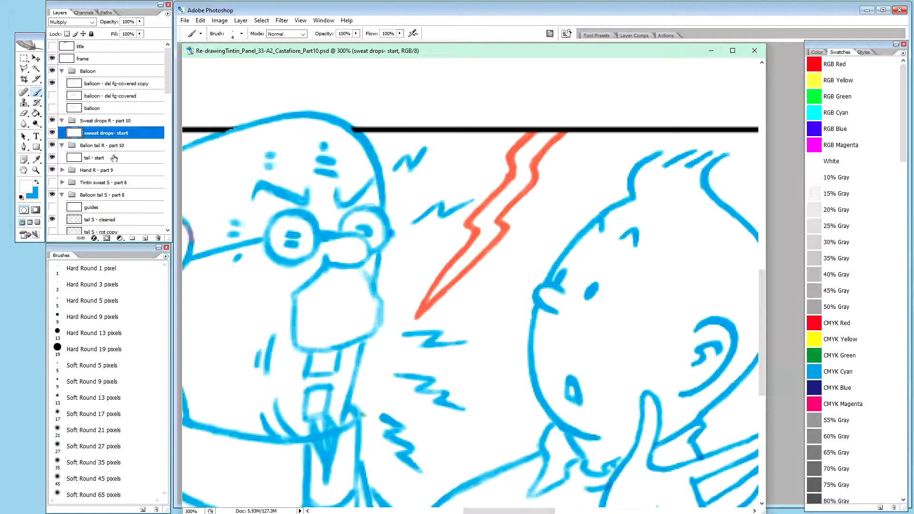
# Step: Hide and collapse the "Sweat drops R - part 10" group with its layer, and select the "tail - start" layer
pyautogui.click(52, 133)
pyautogui.click(52, 120)
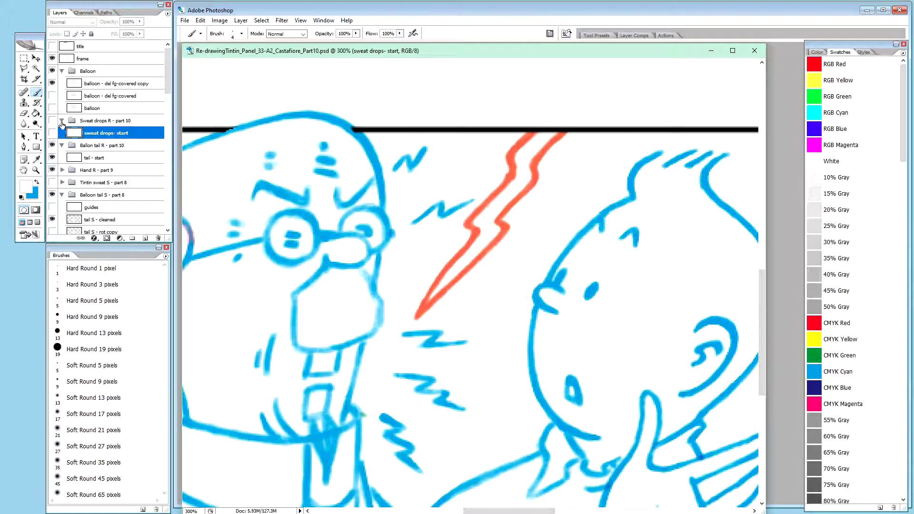
pyautogui.click(62, 121)
pyautogui.click(91, 145)
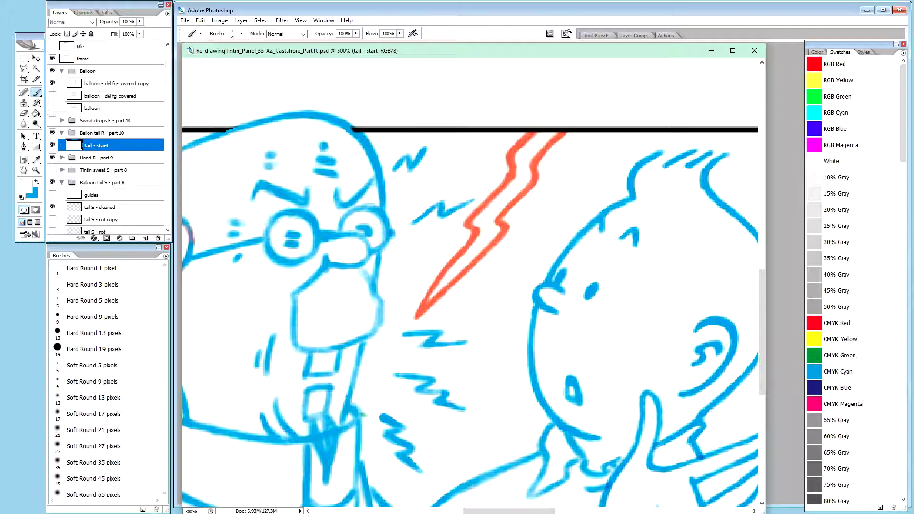
# Step: Switch to the Photos app and view the front and back cover images of "987 Degrees Centigrade"
pyautogui.hotkey('ctrl', 'Tab')
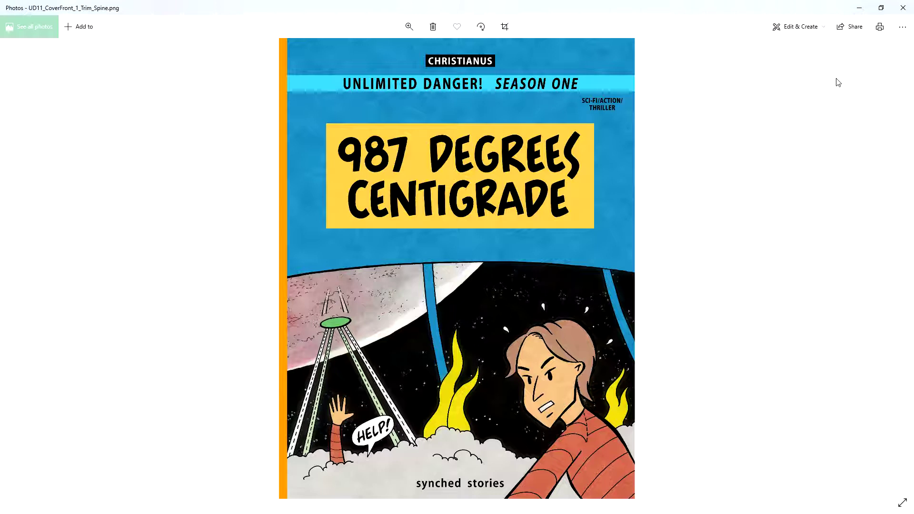
pyautogui.press('Right')
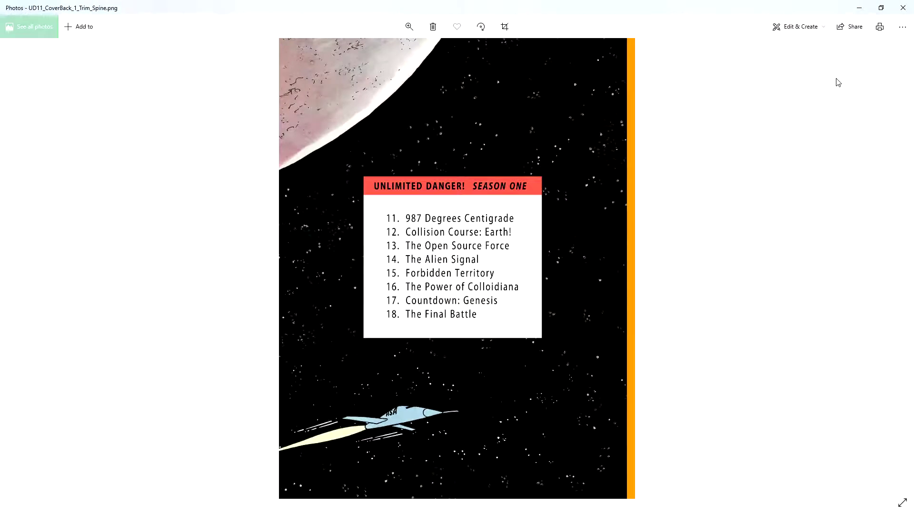
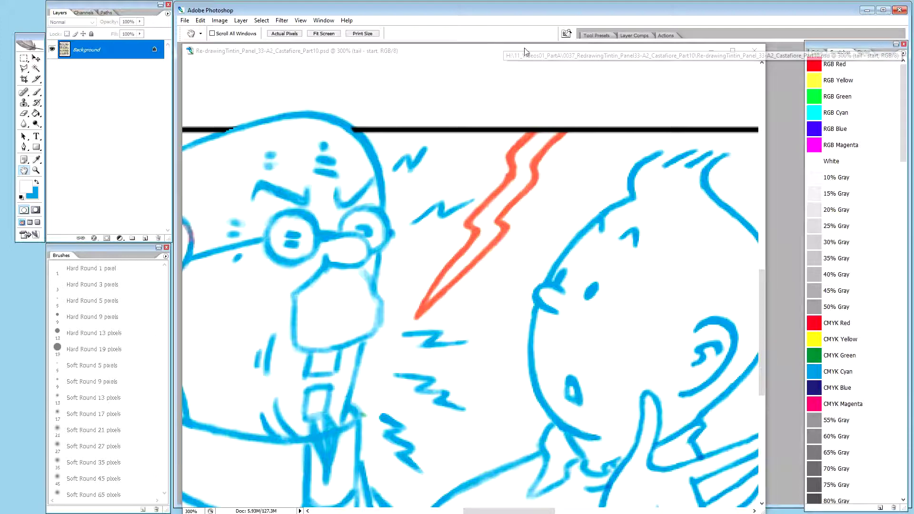
# Step: Switch to the Photoshop document window, make cyan the foreground colour for the Brush, and try a short stroke at the tail's upper end
pyautogui.click(499, 52)
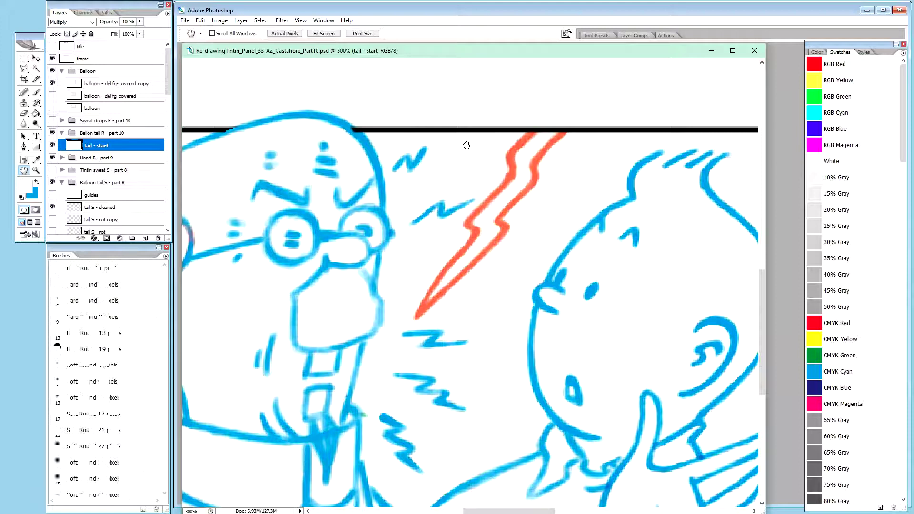
pyautogui.press('b')
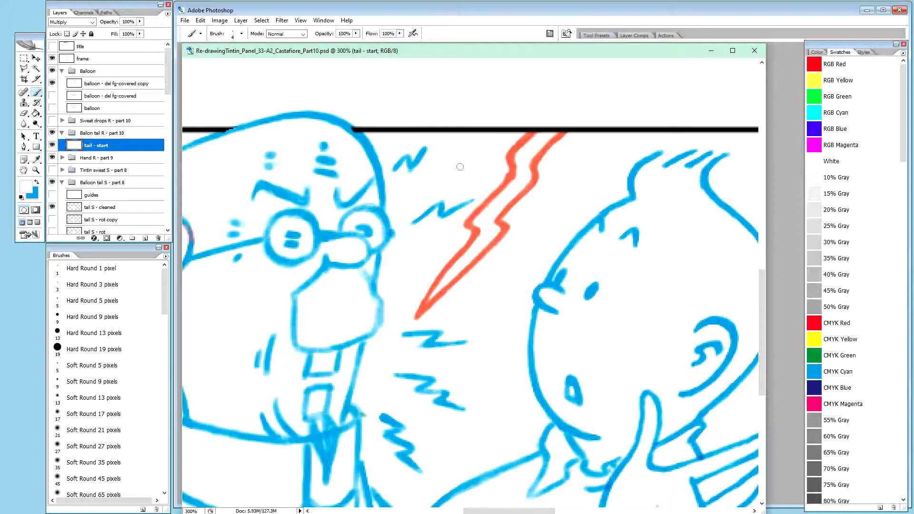
pyautogui.press('x')
pyautogui.moveTo(514, 144); pyautogui.dragTo(524, 138)
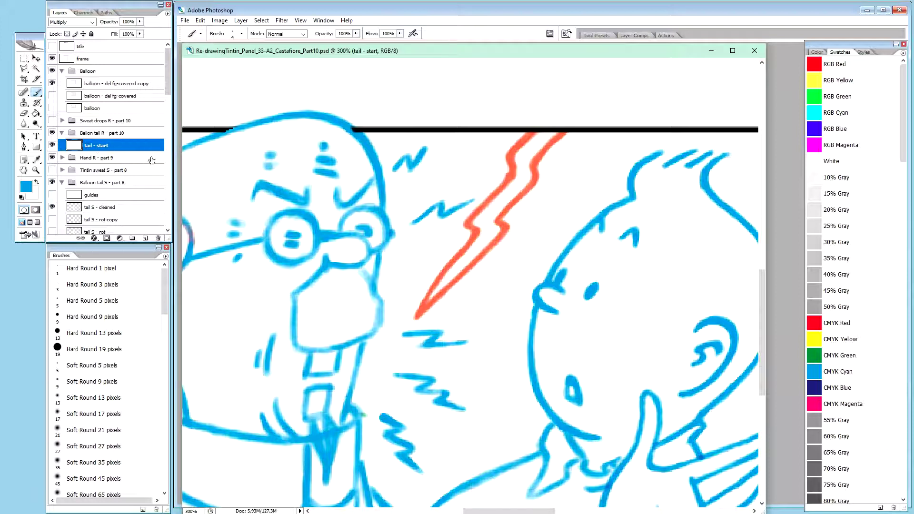
# Step: Rename the "Balloon tail S - part 8" group as "Tail S - part 8"
pyautogui.press('v')
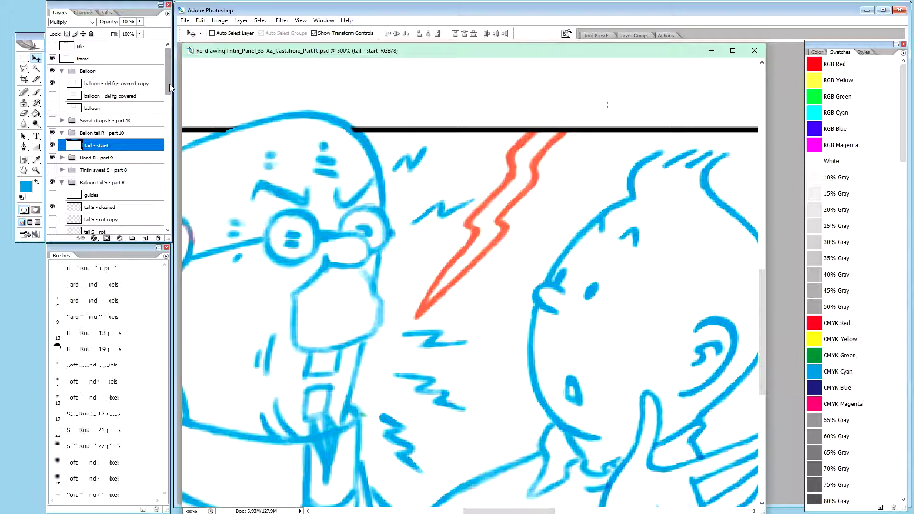
pyautogui.moveTo(165, 82); pyautogui.dragTo(148, 222)
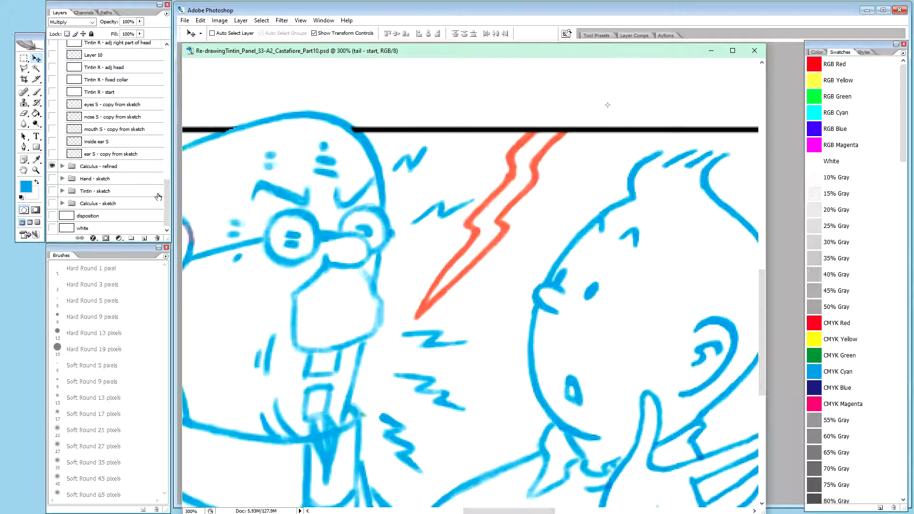
pyautogui.moveTo(167, 192); pyautogui.dragTo(172, 78)
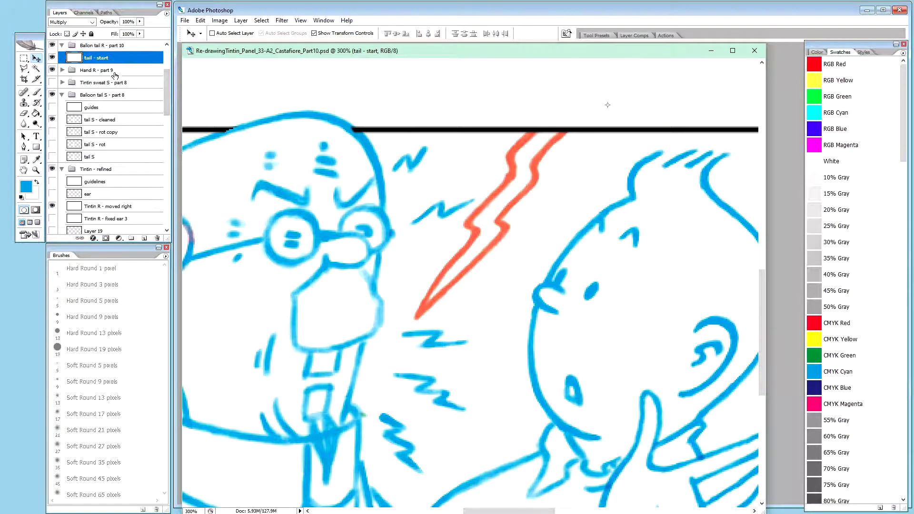
pyautogui.doubleClick(92, 96)
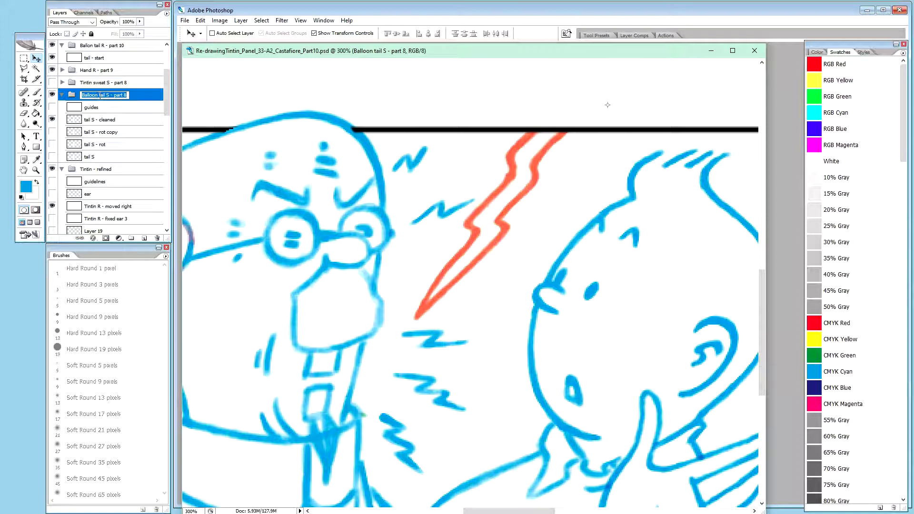
pyautogui.moveTo(100, 96); pyautogui.dragTo(77, 100)
pyautogui.write('T')
pyautogui.press('Return')
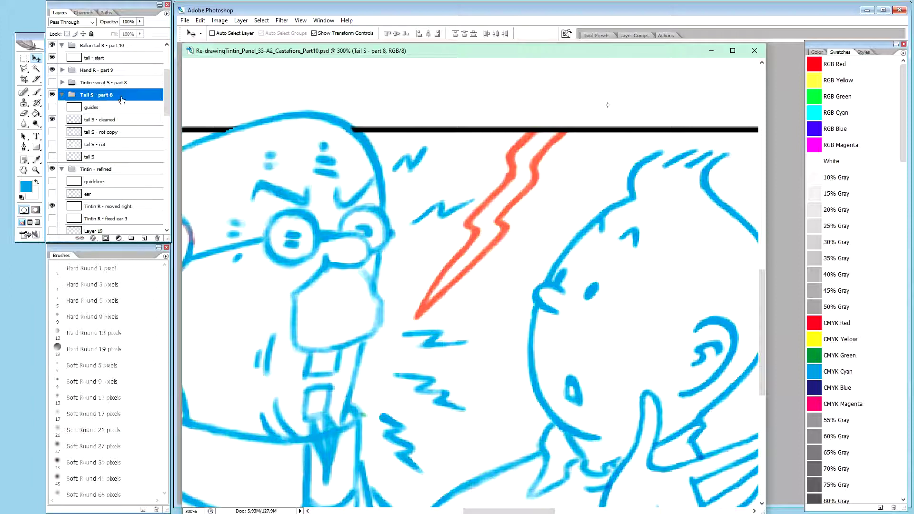
# Step: Duplicate the "tail S - cleaned" layer to directly below "tail - start", and hide the original and its "Tail S - part 8" group, collapsed
pyautogui.click(109, 123)
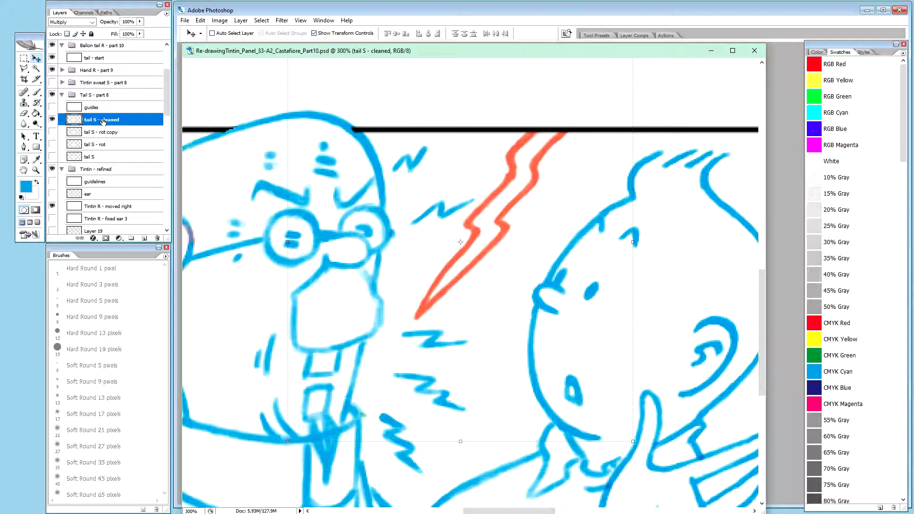
pyautogui.doubleClick(98, 121)
pyautogui.click(76, 122)
pyautogui.moveTo(101, 123); pyautogui.dragTo(115, 63)
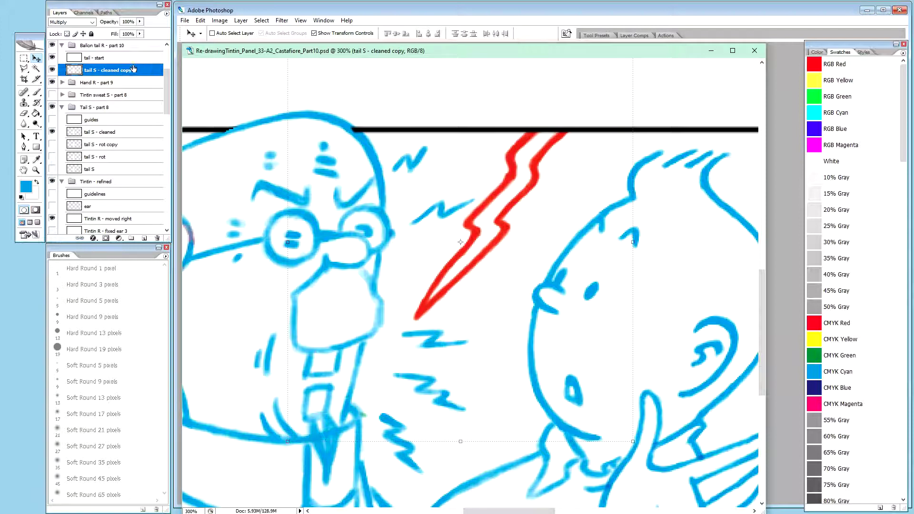
pyautogui.click(52, 133)
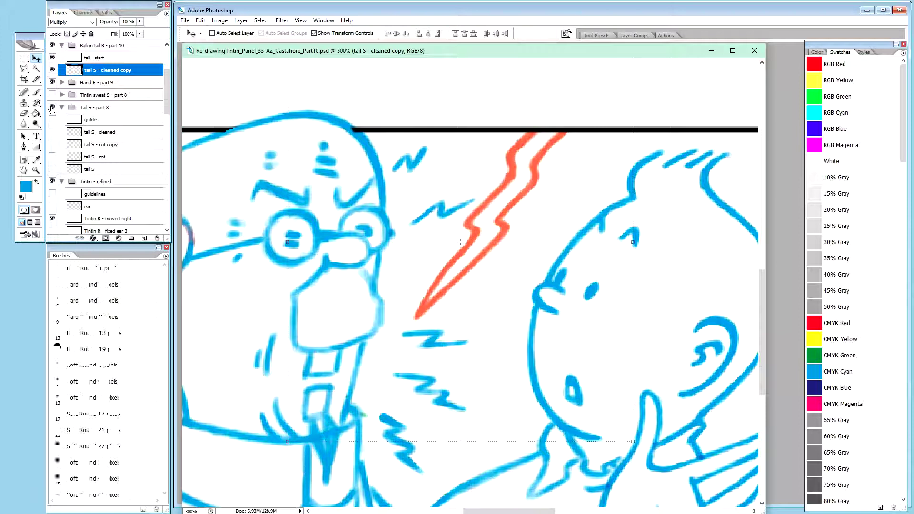
pyautogui.click(61, 108)
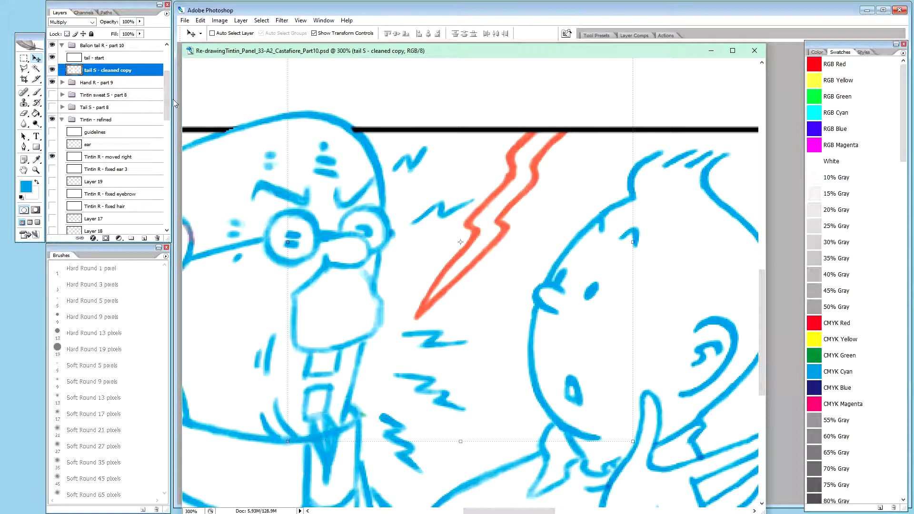
# Step: Rename the copied "tail S - cleaned copy" layer as "tail S - moved"
pyautogui.moveTo(168, 105); pyautogui.dragTo(173, 88)
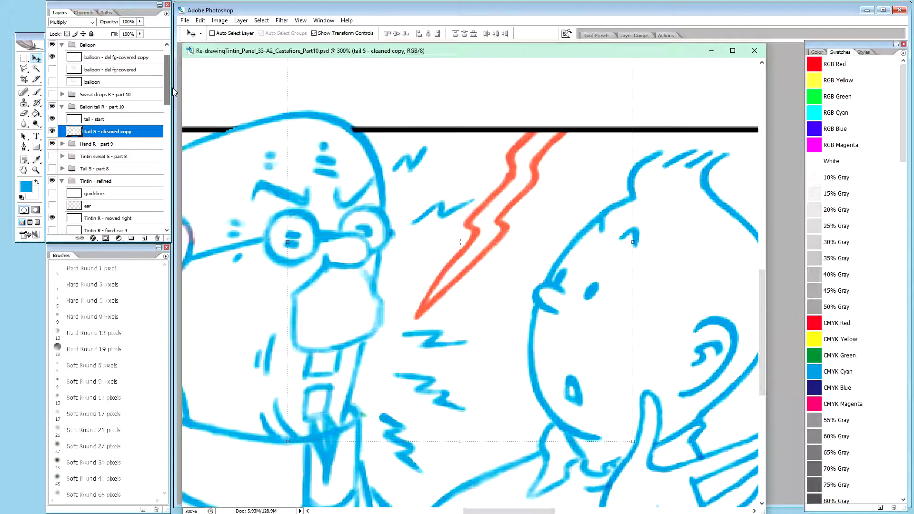
pyautogui.doubleClick(115, 132)
pyautogui.moveTo(100, 131); pyautogui.dragTo(131, 125)
pyautogui.write('moved')
pyautogui.press('Return')
# Step: Rename the "tail - start" layer as "tail R - start"
pyautogui.doubleClick(92, 120)
pyautogui.click(92, 119)
pyautogui.write('R')
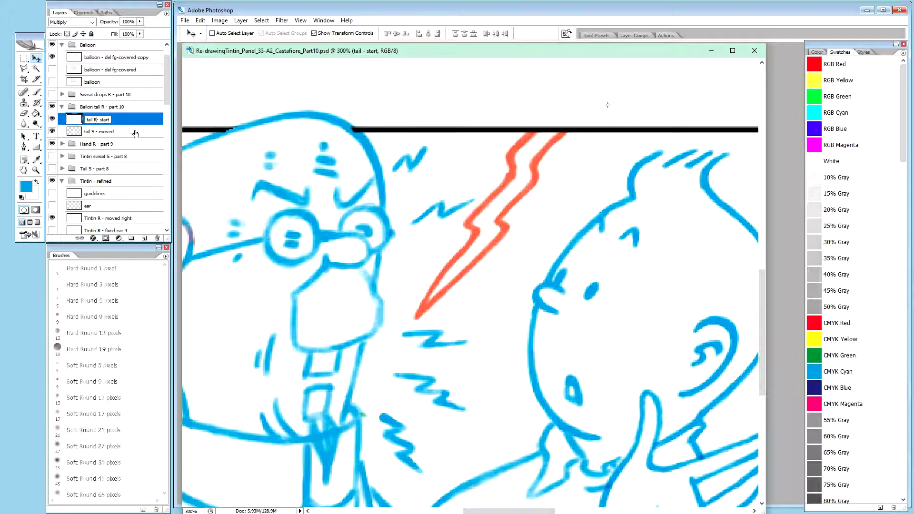
pyautogui.click(109, 133)
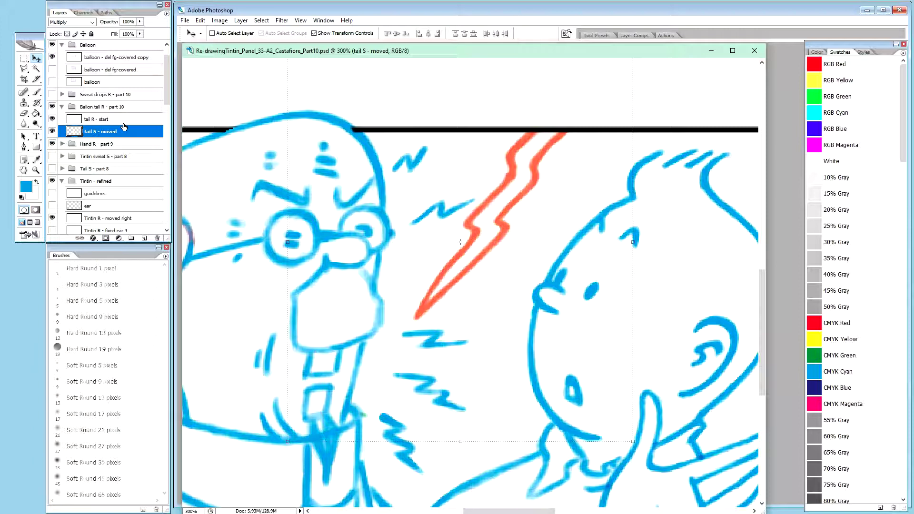
# Step: Try nudging the "tail S - moved" layer slightly up and to the right, and move it back
pyautogui.click(107, 120)
pyautogui.click(117, 131)
pyautogui.press('Up')
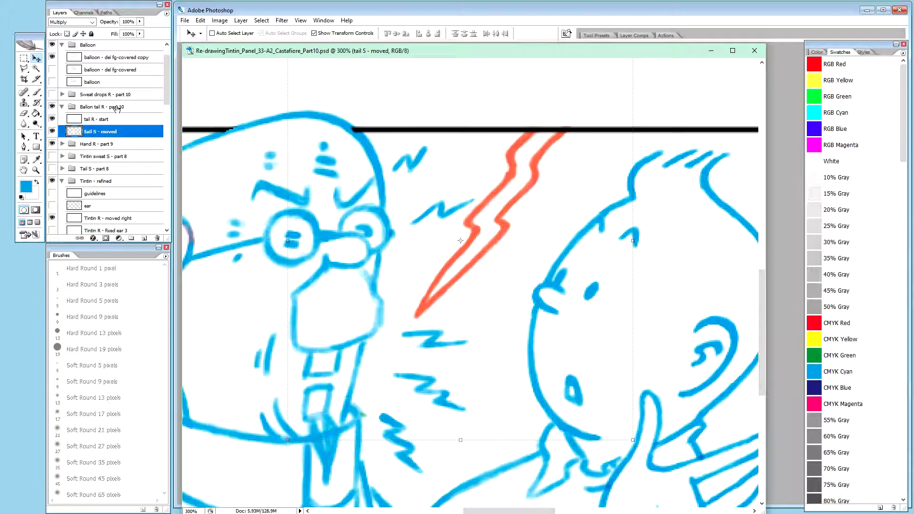
pyautogui.press('Right')
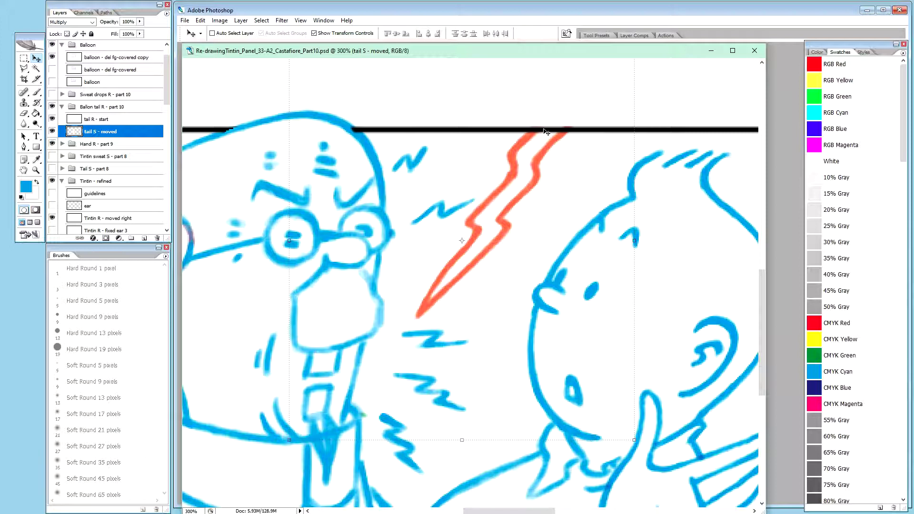
pyautogui.press('Down')
pyautogui.press('Left')
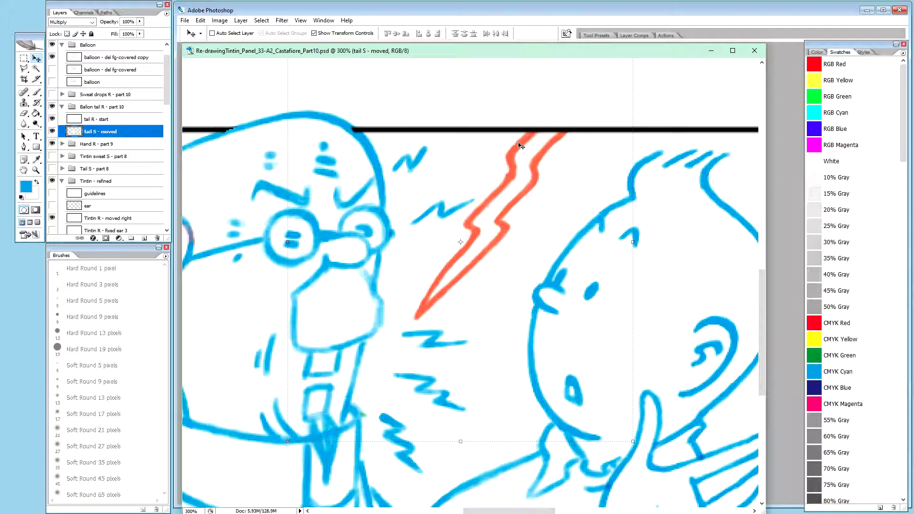
# Step: On the "tail R - start" layer, trace the upper part of the tail's left edge in cyan with the Brush at 20% opacity
pyautogui.click(103, 120)
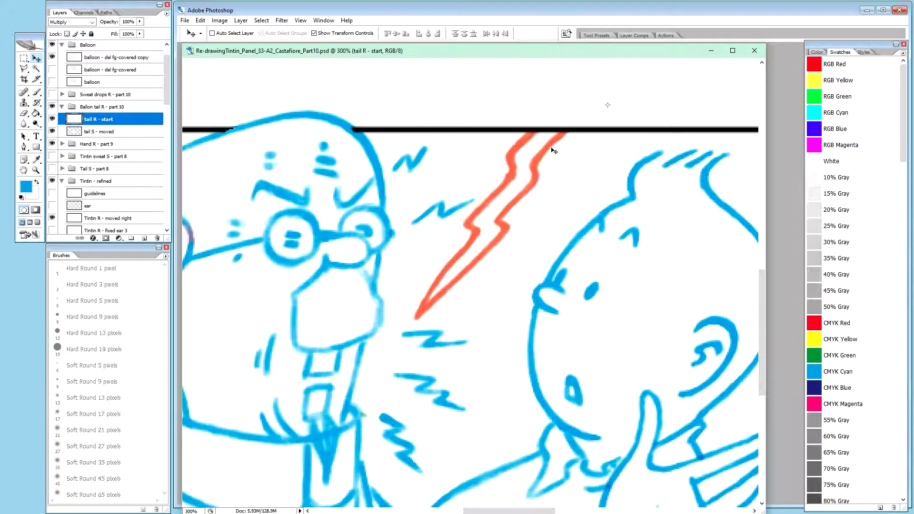
pyautogui.press('b')
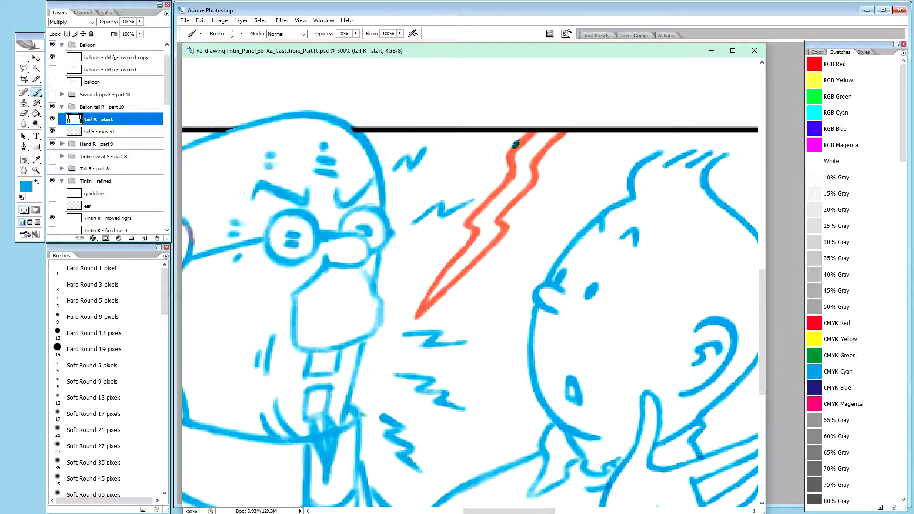
pyautogui.moveTo(514, 145)
pyautogui.mouseDown()
pyautogui.moveTo(530, 130)
pyautogui.moveTo(515, 144)
pyautogui.mouseUp()
pyautogui.moveTo(514, 143); pyautogui.dragTo(527, 132)
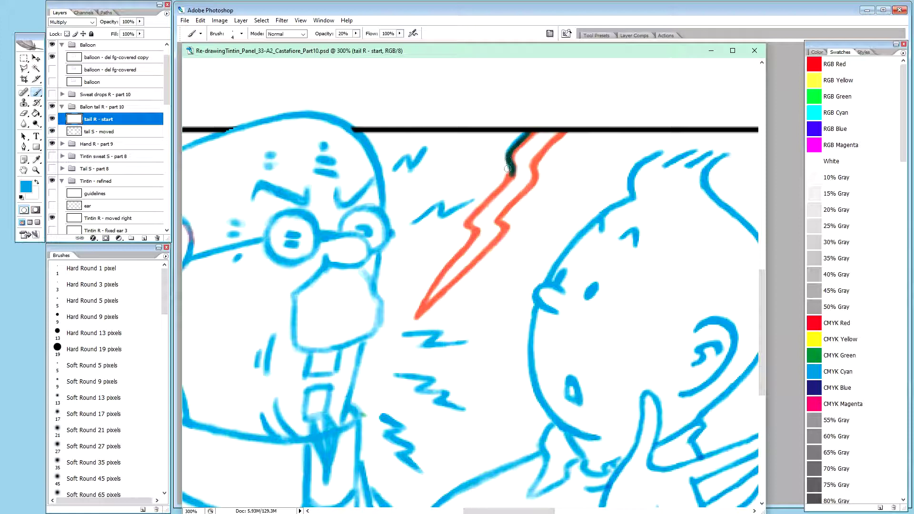
pyautogui.moveTo(512, 173); pyautogui.dragTo(512, 177)
# Step: Trace the upper part of the tail's right edge in cyan, from the panel frame down to the first bend
pyautogui.moveTo(535, 164); pyautogui.dragTo(554, 141)
pyautogui.moveTo(552, 144)
pyautogui.mouseDown()
pyautogui.moveTo(560, 134)
pyautogui.moveTo(551, 144)
pyautogui.mouseUp()
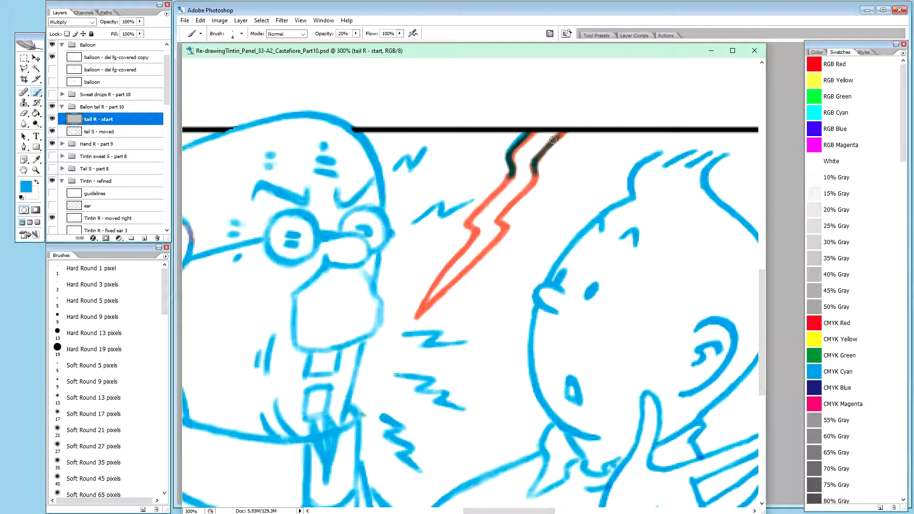
pyautogui.moveTo(558, 137); pyautogui.dragTo(562, 134)
pyautogui.moveTo(540, 155); pyautogui.dragTo(548, 145)
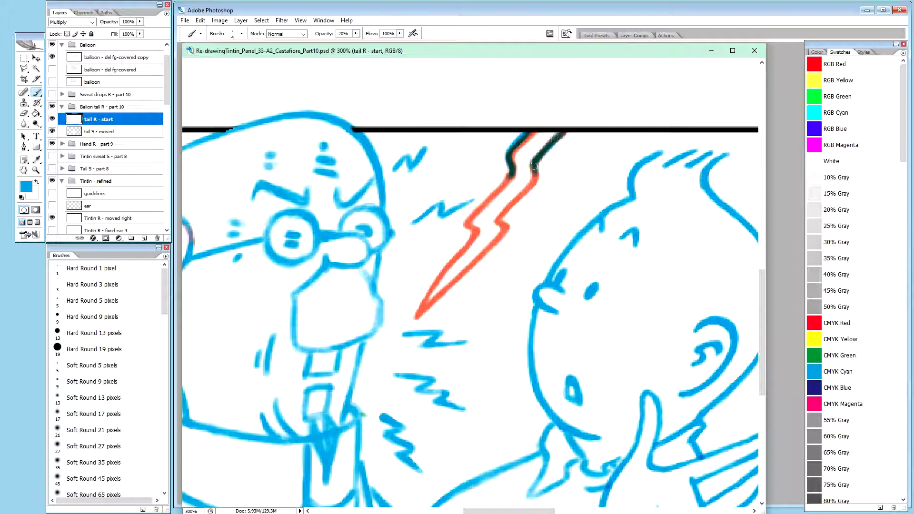
pyautogui.click(533, 163)
pyautogui.moveTo(534, 163); pyautogui.dragTo(535, 173)
pyautogui.moveTo(545, 149); pyautogui.dragTo(540, 153)
pyautogui.moveTo(551, 143); pyautogui.dragTo(562, 132)
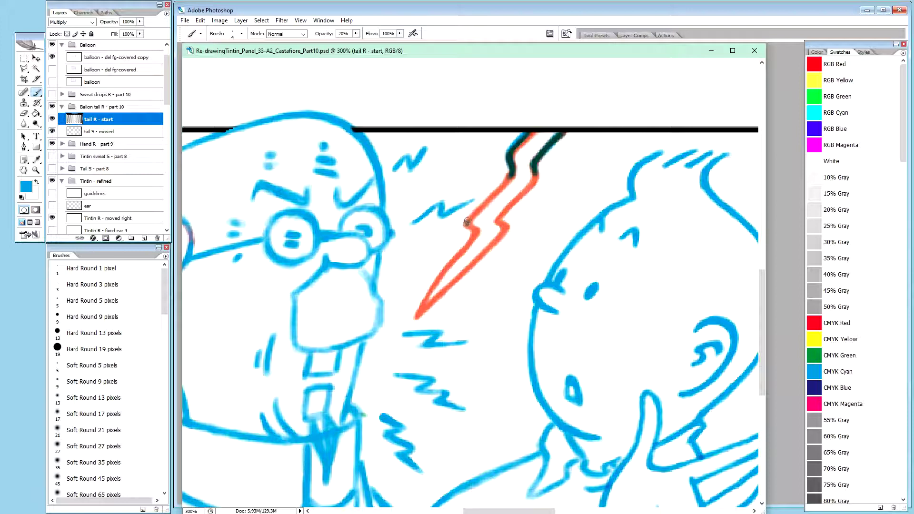
# Step: Trace the middle diagonals of the tail's left and right edges in cyan, down to the lower notches
pyautogui.moveTo(468, 220)
pyautogui.mouseDown()
pyautogui.moveTo(510, 177)
pyautogui.moveTo(467, 225)
pyautogui.moveTo(511, 177)
pyautogui.mouseUp()
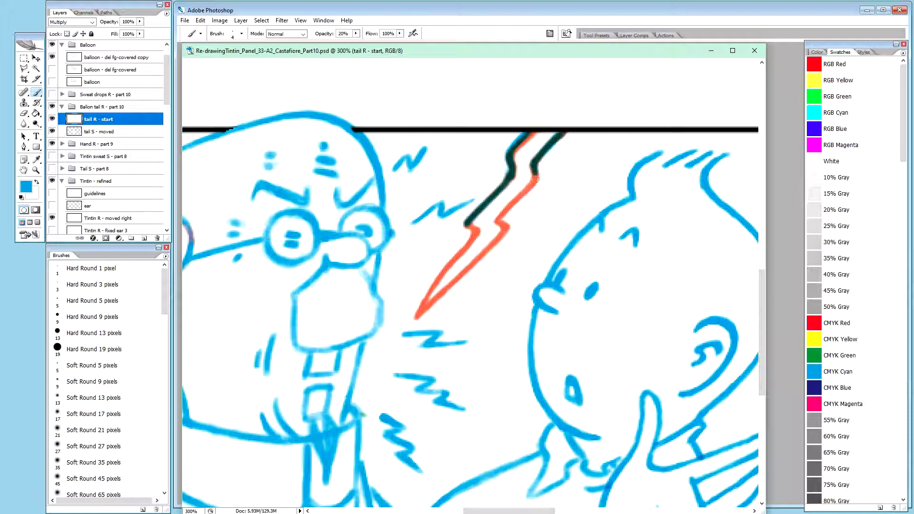
pyautogui.moveTo(535, 172); pyautogui.dragTo(533, 182)
pyautogui.moveTo(531, 186); pyautogui.dragTo(527, 190)
pyautogui.moveTo(497, 219)
pyautogui.mouseDown()
pyautogui.moveTo(502, 218)
pyautogui.moveTo(529, 186)
pyautogui.mouseUp()
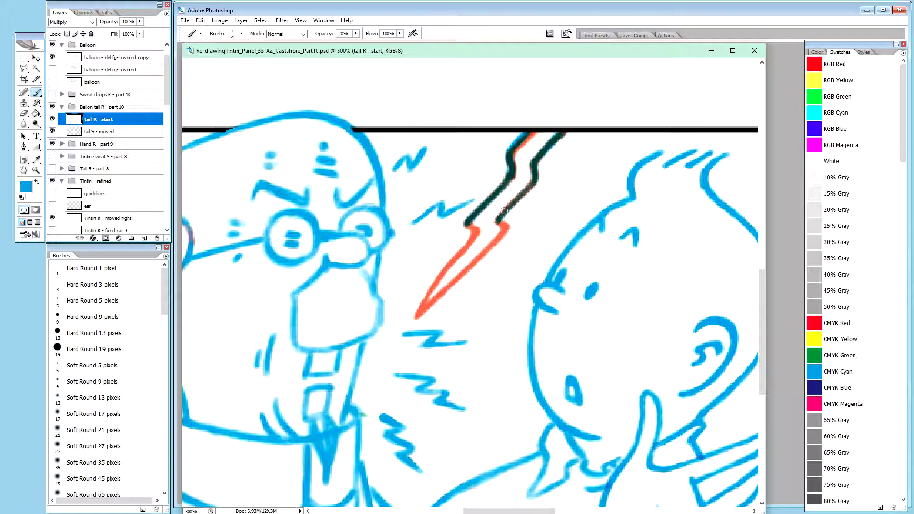
pyautogui.moveTo(506, 210); pyautogui.dragTo(527, 186)
pyautogui.moveTo(535, 173); pyautogui.dragTo(536, 175)
pyautogui.moveTo(497, 219); pyautogui.dragTo(530, 183)
# Step: Trace the lower notch of the tail's right edge and its long diagonal down to the tip in cyan
pyautogui.moveTo(508, 224); pyautogui.dragTo(503, 223)
pyautogui.moveTo(507, 225); pyautogui.dragTo(505, 225)
pyautogui.moveTo(498, 224); pyautogui.dragTo(503, 225)
pyautogui.moveTo(498, 224); pyautogui.dragTo(502, 225)
pyautogui.moveTo(501, 222); pyautogui.dragTo(498, 233)
pyautogui.moveTo(505, 230); pyautogui.dragTo(504, 233)
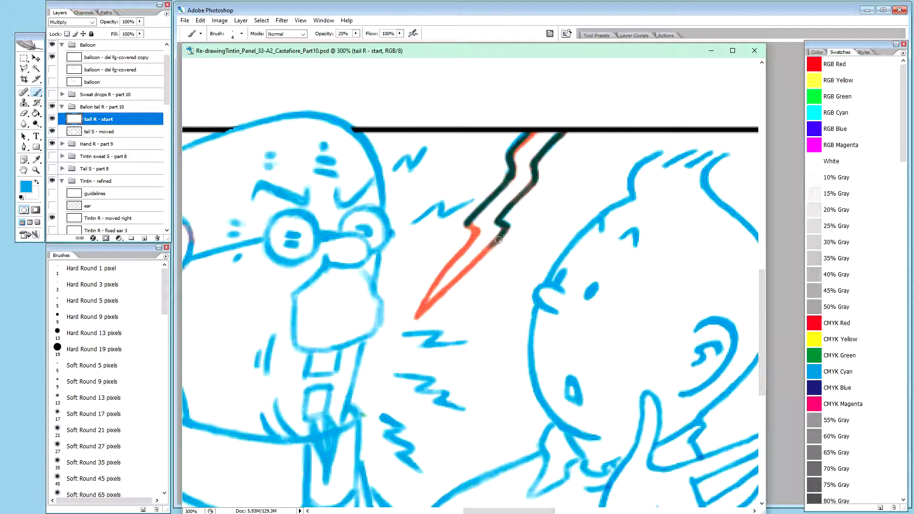
pyautogui.moveTo(498, 237); pyautogui.dragTo(479, 259)
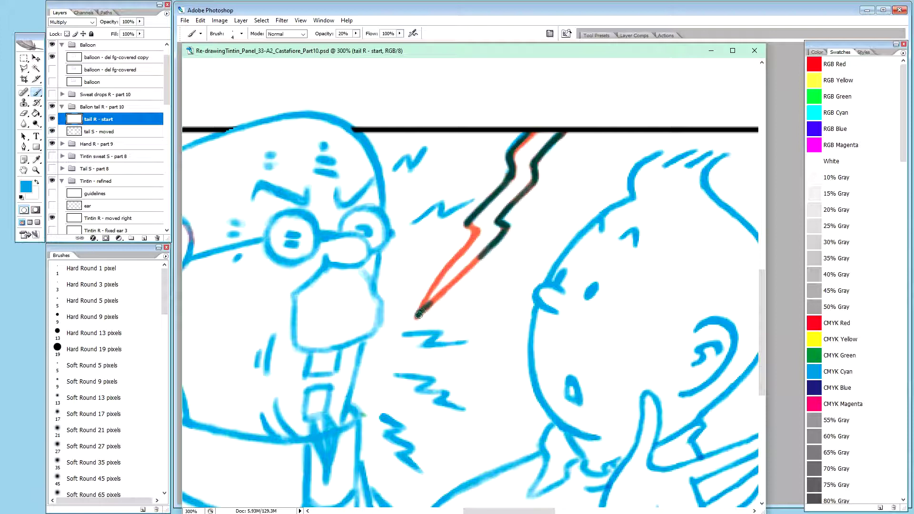
pyautogui.moveTo(428, 305)
pyautogui.mouseDown()
pyautogui.moveTo(450, 286)
pyautogui.moveTo(427, 305)
pyautogui.moveTo(461, 278)
pyautogui.mouseUp()
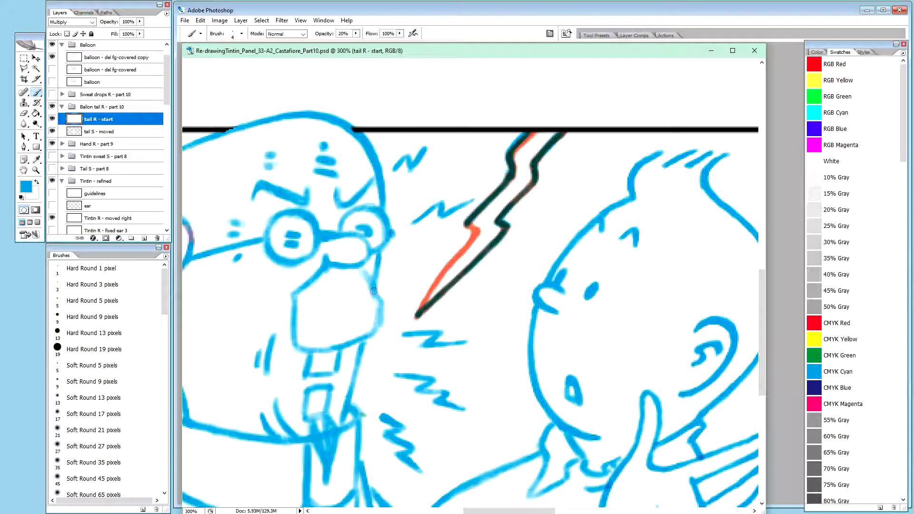
# Step: Trace the tail's left edge in cyan from the tip up through the lower notch, closing the outline
pyautogui.moveTo(418, 314); pyautogui.dragTo(468, 243)
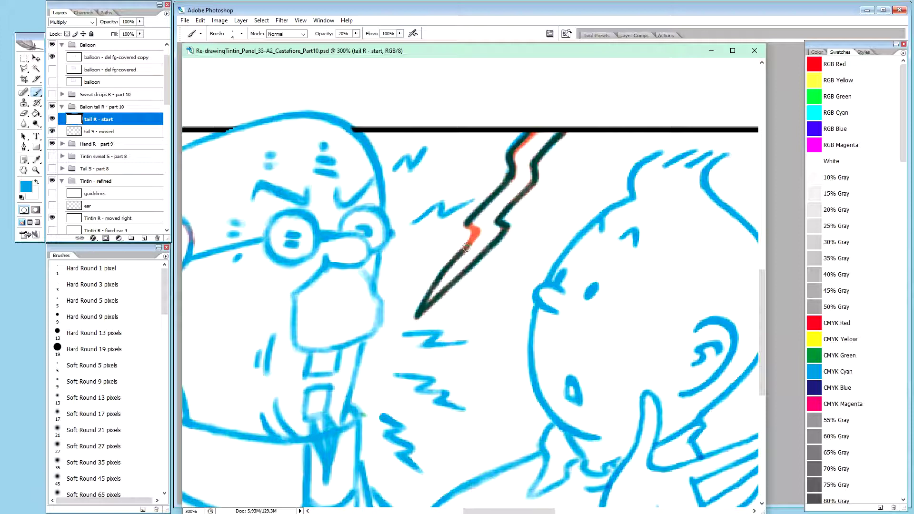
pyautogui.moveTo(477, 231); pyautogui.dragTo(476, 234)
pyautogui.moveTo(477, 233); pyautogui.dragTo(475, 231)
pyautogui.moveTo(473, 228); pyautogui.dragTo(473, 228)
pyautogui.moveTo(472, 233); pyautogui.dragTo(467, 248)
# Step: Compare the cyan tracing with the red sketch by toggling the visibility of the "tail S - moved" layer, and leave that layer hidden
pyautogui.click(53, 131)
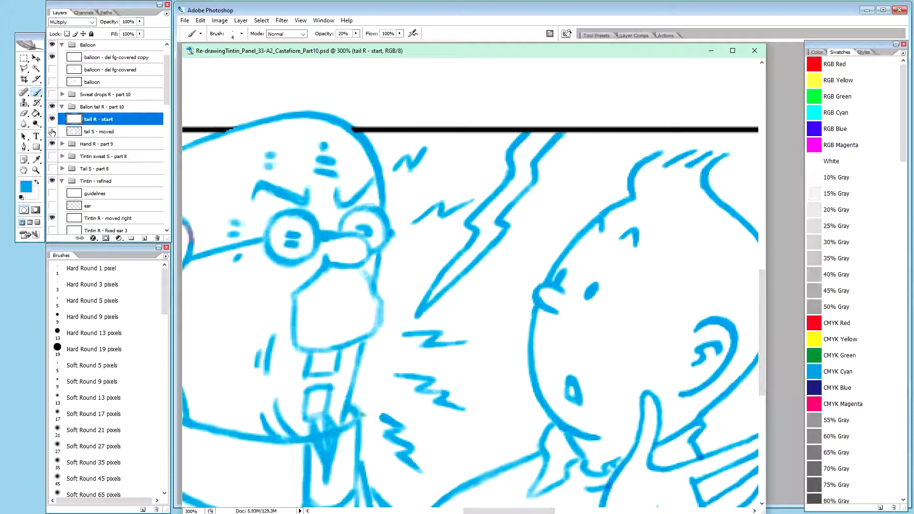
pyautogui.click(52, 132)
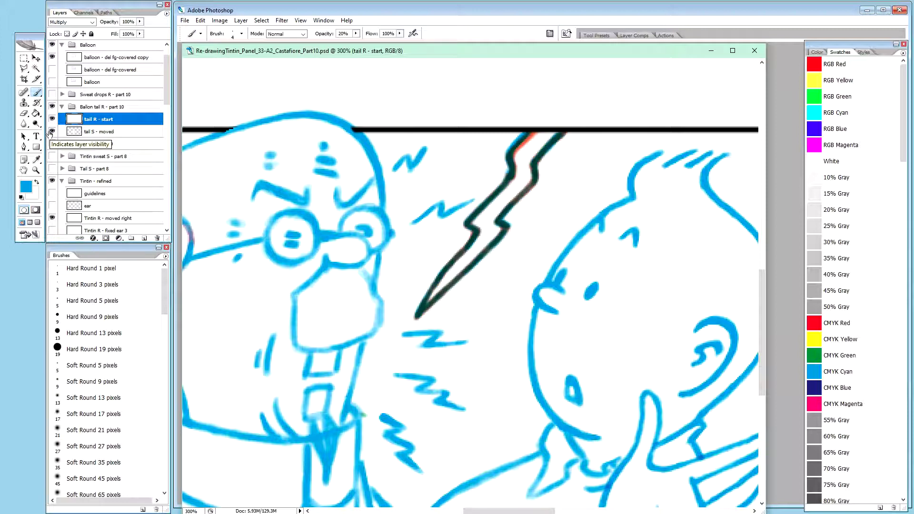
pyautogui.click(52, 133)
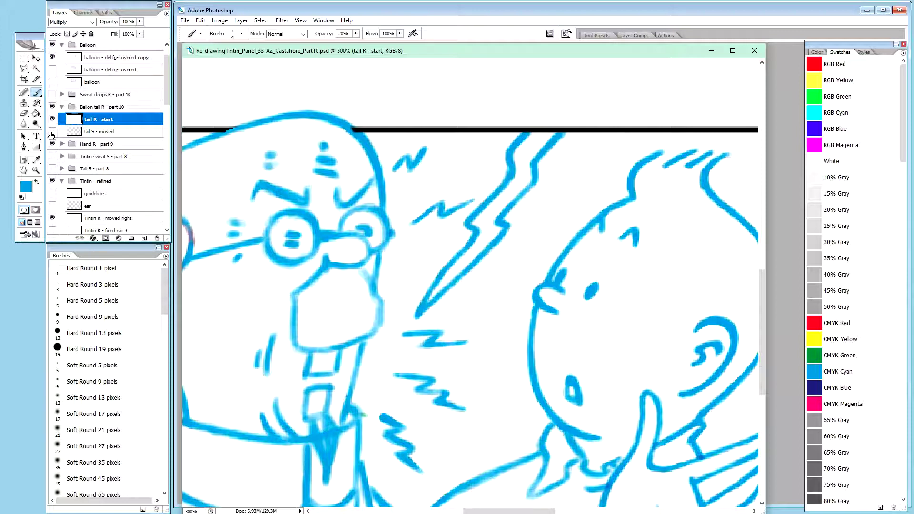
pyautogui.click(52, 132)
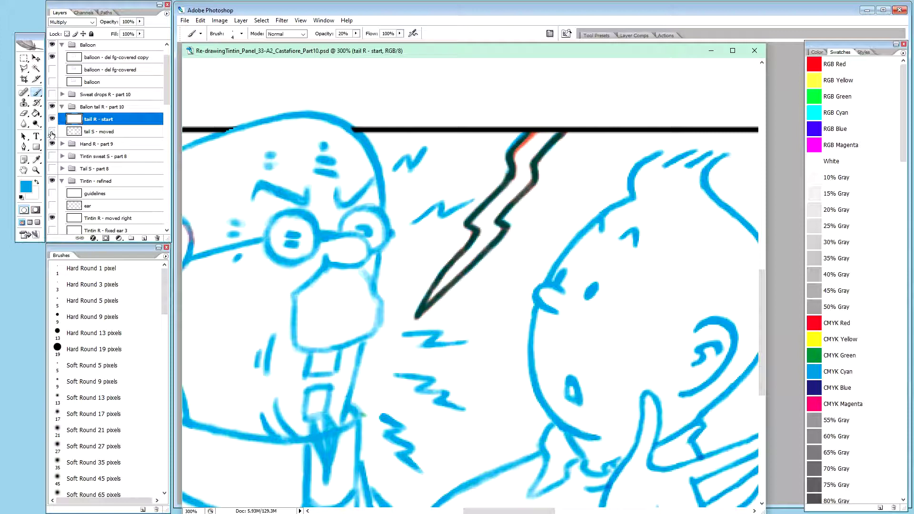
pyautogui.click(52, 133)
pyautogui.click(52, 132)
pyautogui.click(52, 133)
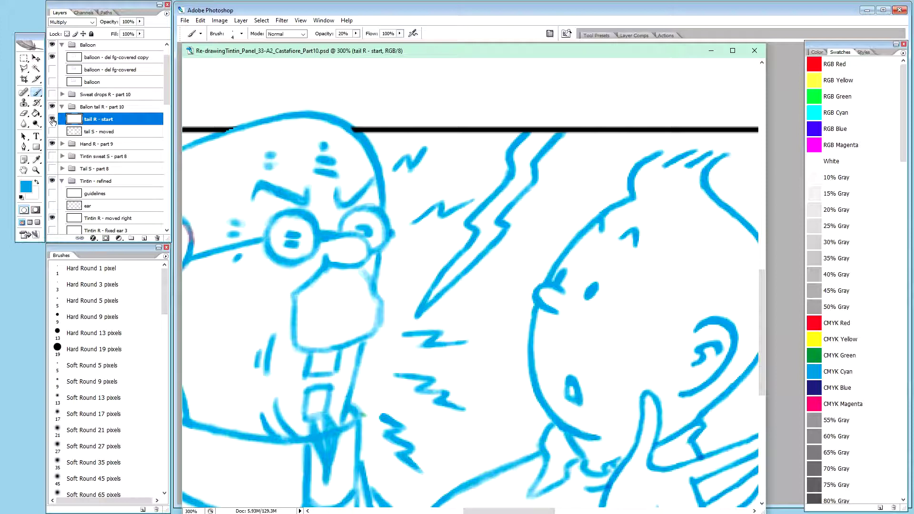
# Step: Retouch the lower notch of the tail's right edge in cyan against the red "tail S - moved" sketch, leaving that sketch layer hidden
pyautogui.click(52, 132)
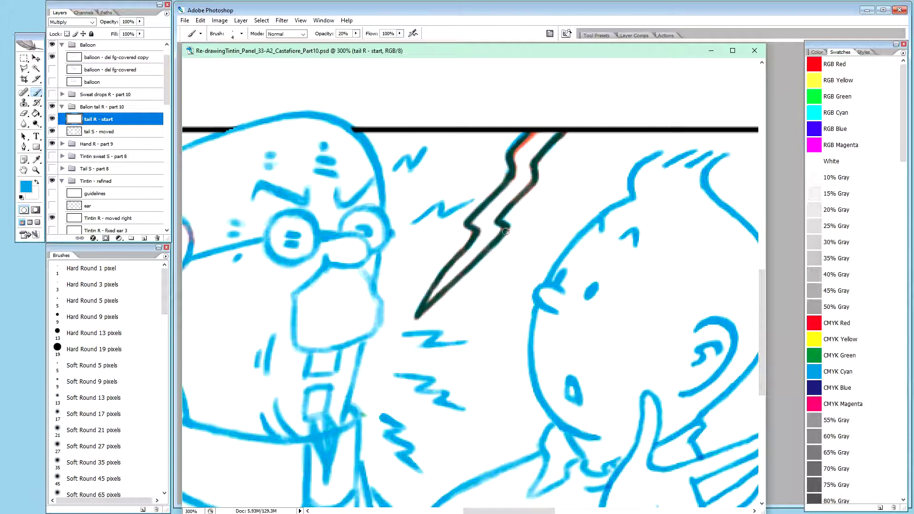
pyautogui.moveTo(508, 227); pyautogui.dragTo(498, 238)
pyautogui.click(52, 132)
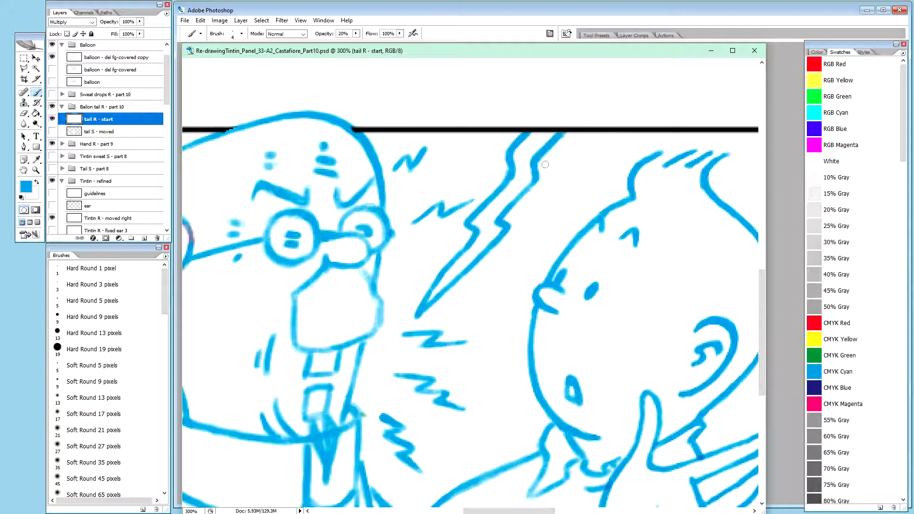
# Step: Trim the upper bend of the tail's left edge and the top of its right edge in white at 100% opacity
pyautogui.press('x')
pyautogui.press('0')
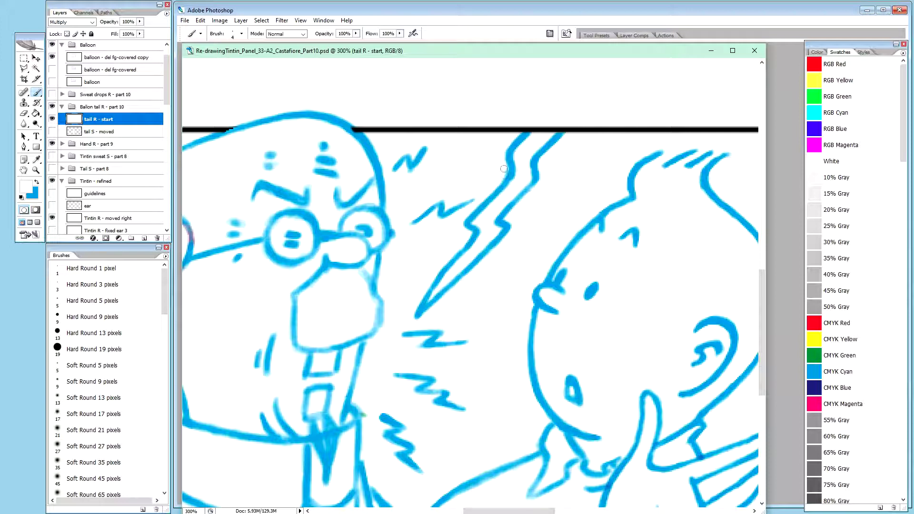
pyautogui.moveTo(504, 172); pyautogui.dragTo(499, 182)
pyautogui.click(516, 155)
pyautogui.moveTo(557, 141); pyautogui.dragTo(560, 137)
# Step: Rebuild the top end of the tail's right edge in cyan at 20% opacity and trim its inner side in white
pyautogui.press('x')
pyautogui.press('2')
pyautogui.moveTo(558, 138); pyautogui.dragTo(556, 141)
pyautogui.moveTo(562, 135); pyautogui.dragTo(565, 131)
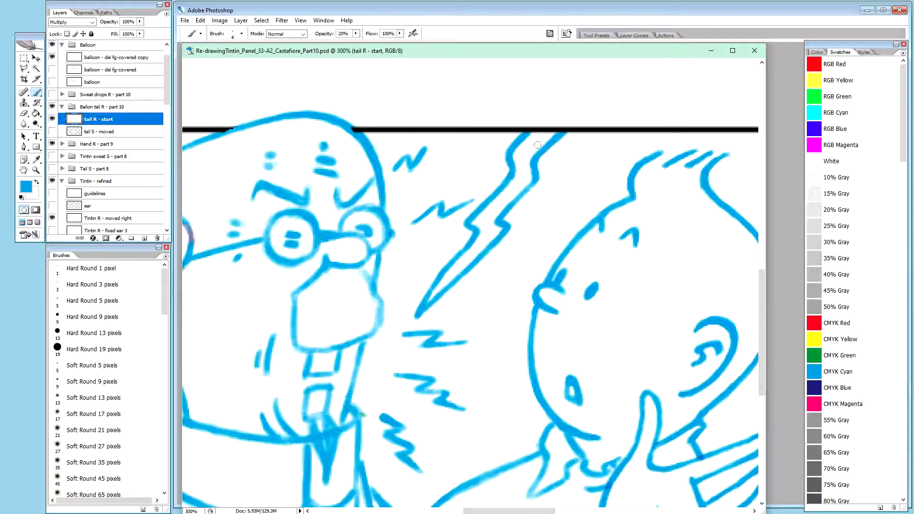
pyautogui.press('x')
pyautogui.moveTo(542, 143); pyautogui.dragTo(557, 130)
pyautogui.press('x')
pyautogui.press('x')
pyautogui.press('0')
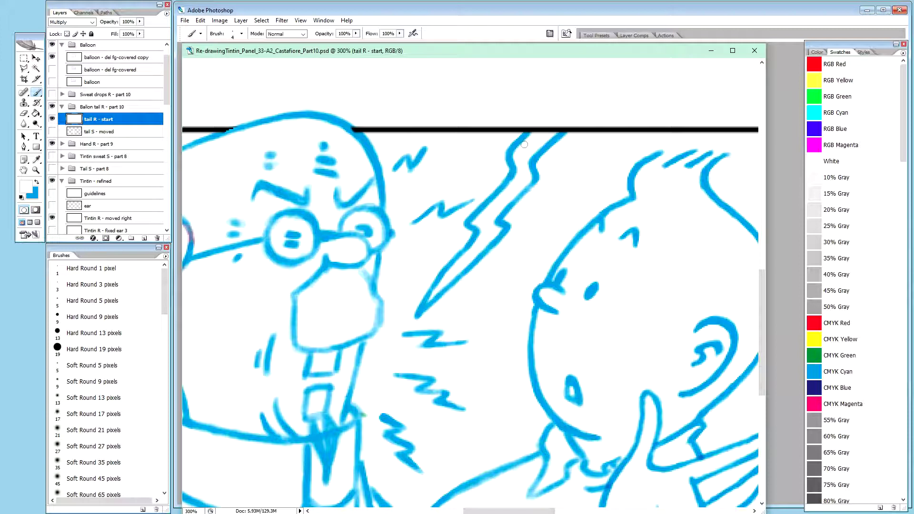
# Step: Refine the left edge's top end with 20% cyan and 100% white strokes, and thicken its upper bend in cyan
pyautogui.press('x')
pyautogui.press('2')
pyautogui.moveTo(528, 137); pyautogui.dragTo(532, 133)
pyautogui.press('x')
pyautogui.press('0')
pyautogui.moveTo(527, 144); pyautogui.dragTo(532, 137)
pyautogui.press('x')
pyautogui.press('2')
pyautogui.moveTo(512, 171); pyautogui.dragTo(508, 177)
pyautogui.moveTo(512, 174); pyautogui.dragTo(501, 197)
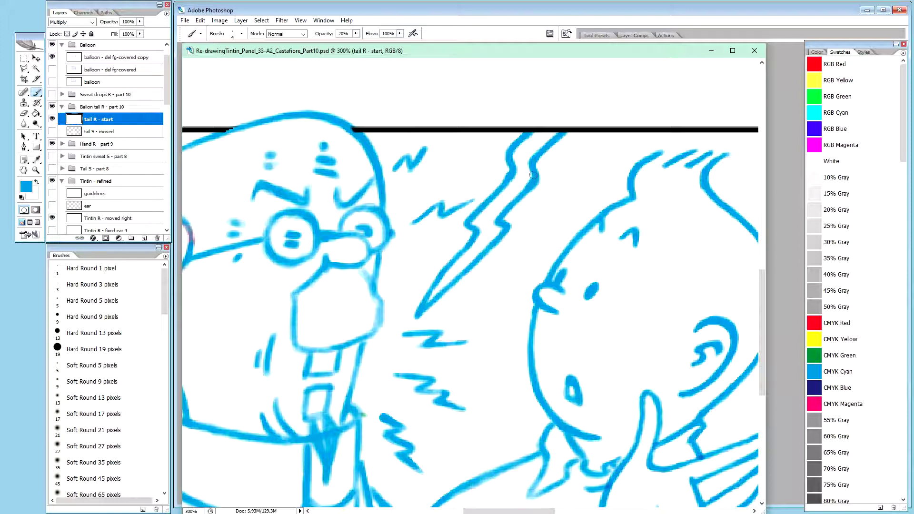
# Step: Retouch the inner side of the left edge's upper bend at 100% opacity and undo the last white stroke
pyautogui.press('x')
pyautogui.press('0')
pyautogui.press('x')
pyautogui.click(520, 162)
pyautogui.press('x')
pyautogui.moveTo(521, 170); pyautogui.dragTo(520, 177)
pyautogui.hotkey('ctrl', 'z')
# Step: Strengthen the tail's lower left diagonal and extend its pointed tip in cyan at 20% opacity
pyautogui.press('x')
pyautogui.press('2')
pyautogui.moveTo(435, 282); pyautogui.dragTo(428, 299)
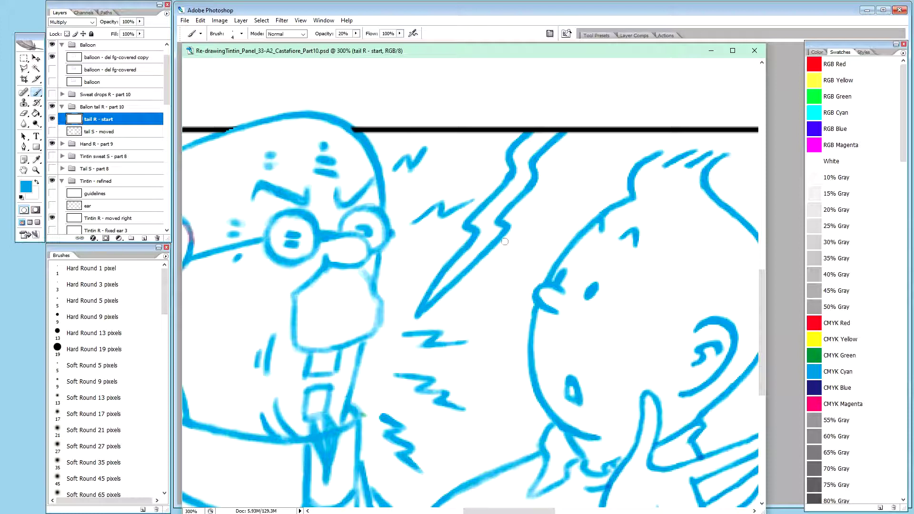
pyautogui.press('x')
pyautogui.press('0')
pyautogui.press('x')
pyautogui.press('2')
pyautogui.moveTo(425, 306); pyautogui.dragTo(418, 312)
pyautogui.moveTo(413, 320); pyautogui.dragTo(415, 319)
# Step: Duplicate the "tail R - start" layer, hide the original and rename the copy "tail R - move"
pyautogui.click(97, 132)
pyautogui.click(106, 120)
pyautogui.hotkey('ctrl', 'j')
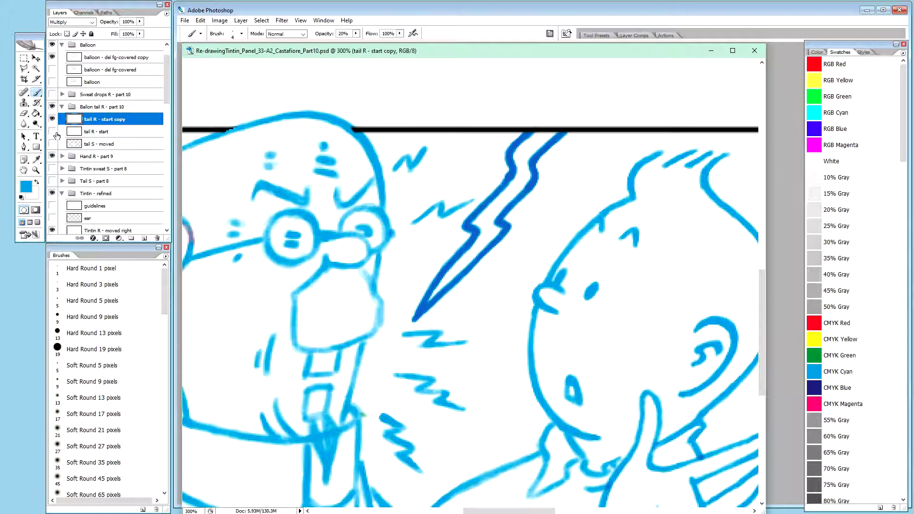
pyautogui.click(52, 132)
pyautogui.doubleClick(106, 120)
pyautogui.click(107, 120)
pyautogui.moveTo(101, 120); pyautogui.dragTo(176, 114)
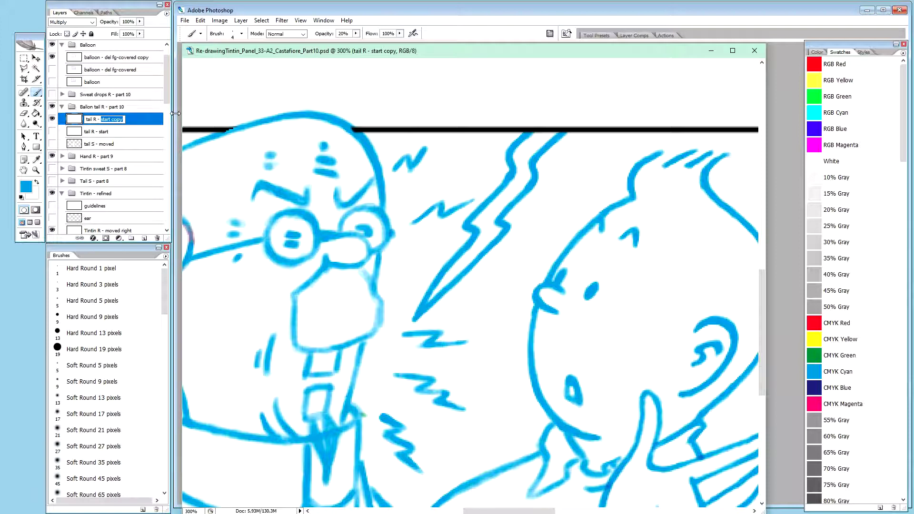
pyautogui.write('move')
pyautogui.press('Return')
# Step: Nudge the tail on "tail R - move" two pixels to the right, and return to the Part10 document after switching away
pyautogui.press('v')
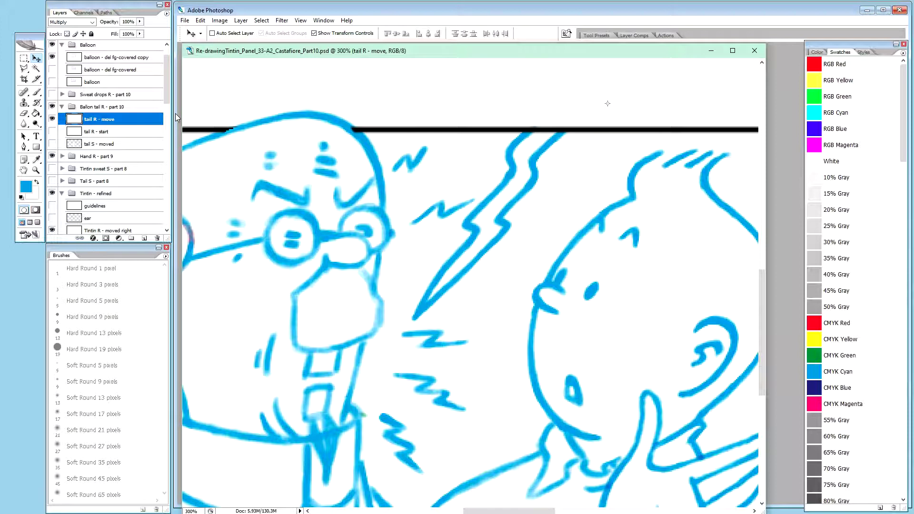
pyautogui.press('Right')
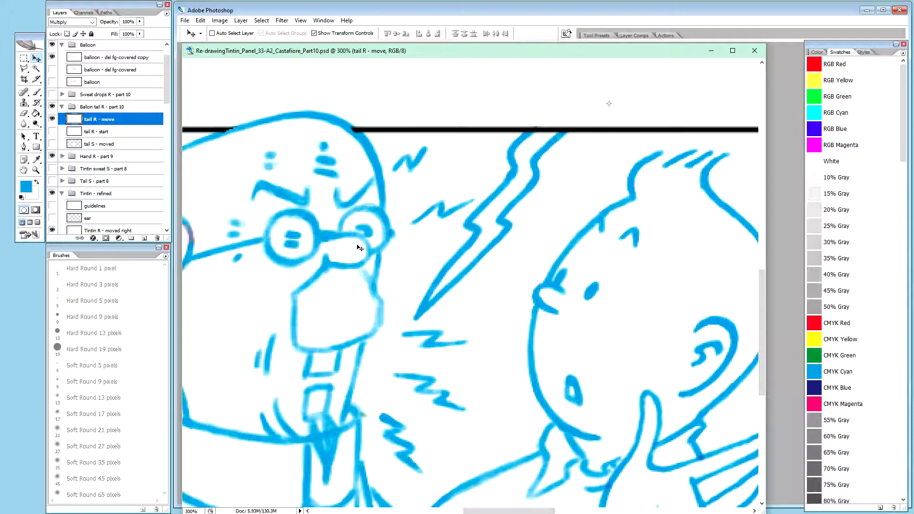
pyautogui.press('Right')
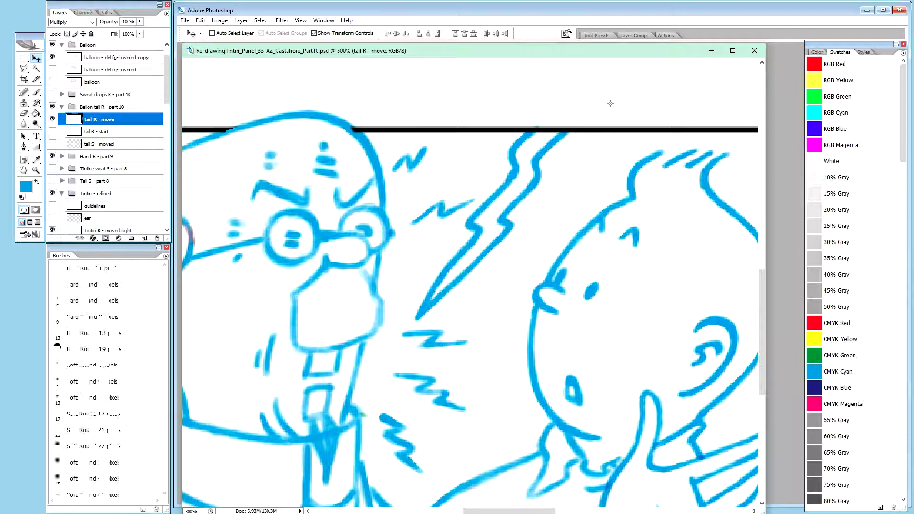
pyautogui.hotkey('ctrl', 'Tab')
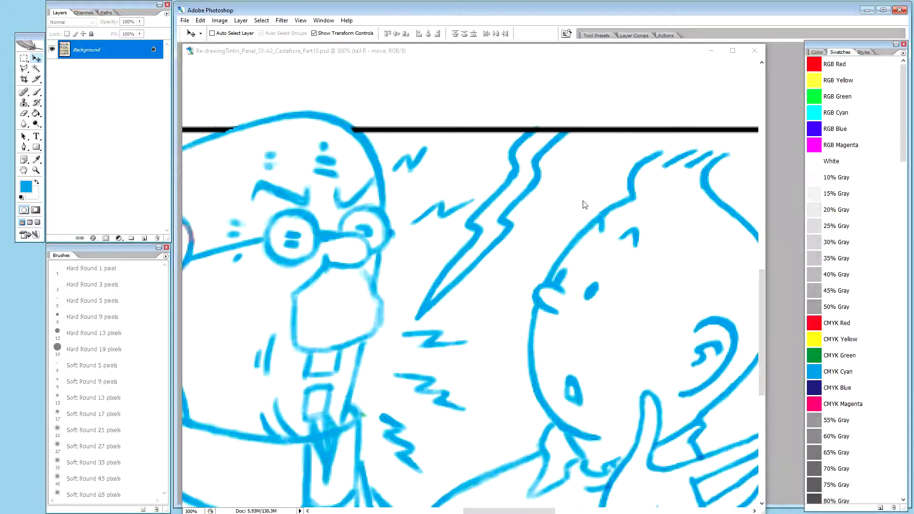
pyautogui.click(341, 55)
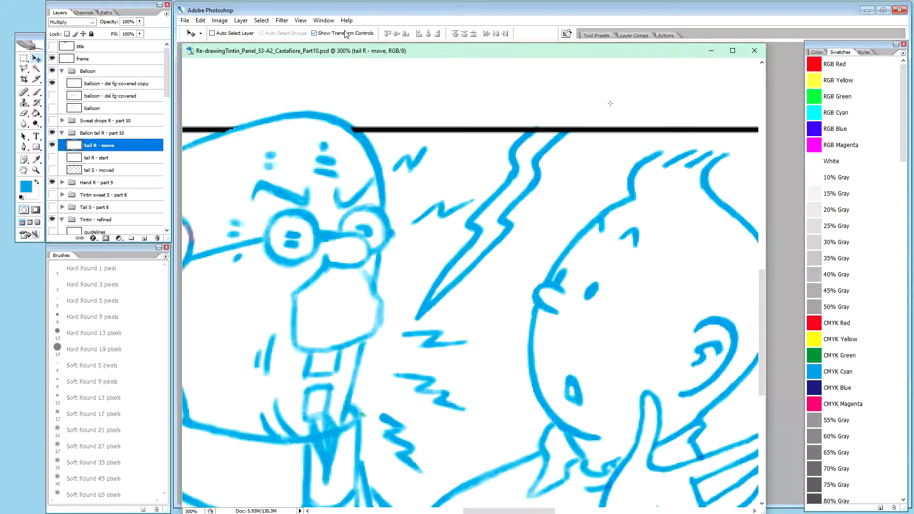
# Step: Duplicate the "tail R - move" layer, hide the original and rename the copy "tail R - rot"
pyautogui.hotkey('ctrl', '-')
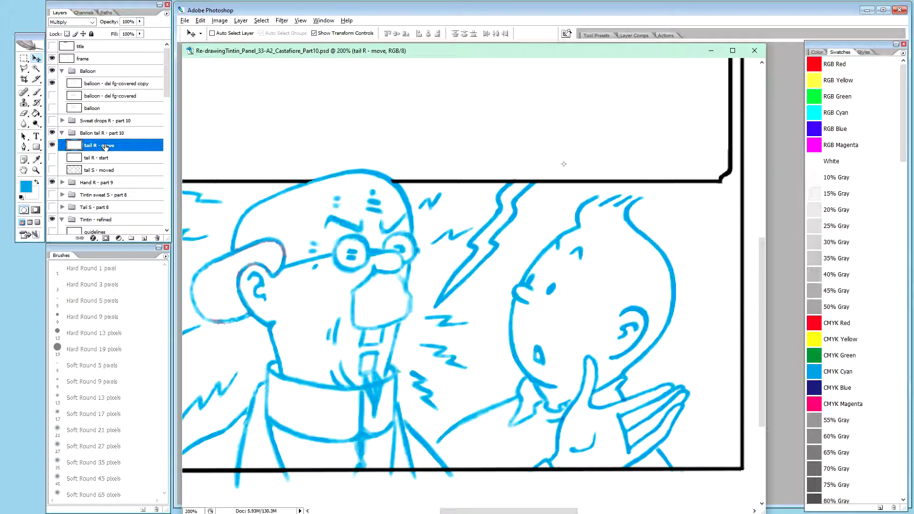
pyautogui.hotkey('ctrl', 'j')
pyautogui.click(52, 158)
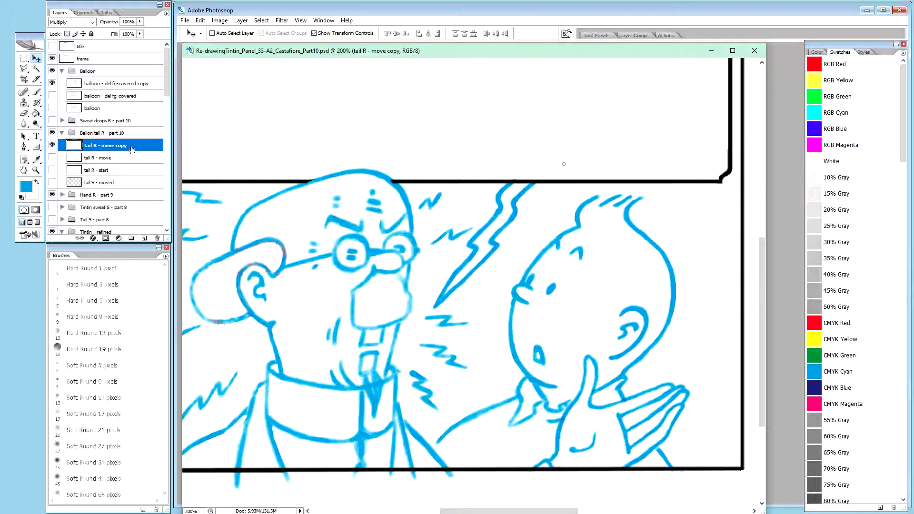
pyautogui.doubleClick(126, 146)
pyautogui.moveTo(101, 146); pyautogui.dragTo(126, 146)
pyautogui.write('rio')
pyautogui.press('BackSpace')
pyautogui.press('BackSpace')
pyautogui.write('ot')
pyautogui.press('Return')
# Step: Cut a rectangular area around the balloon tail from "tail R - rot" onto a new layer
pyautogui.press('m')
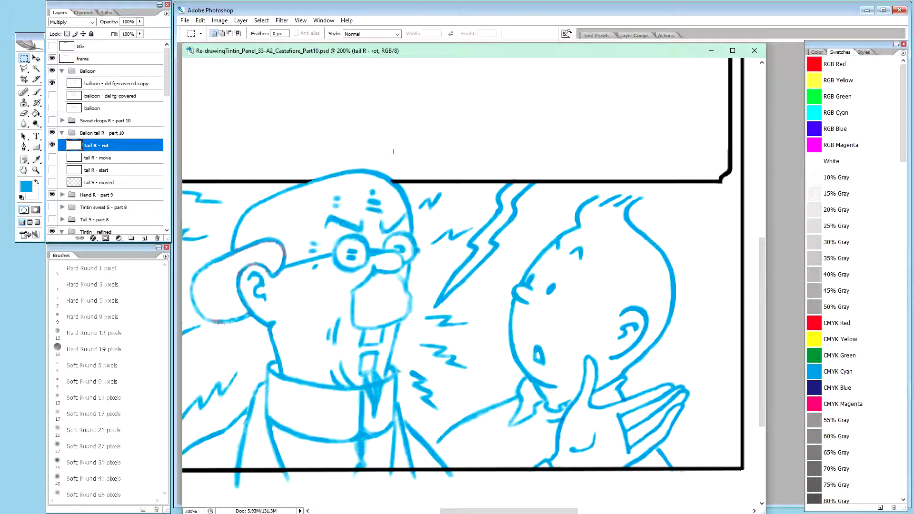
pyautogui.moveTo(456, 317); pyautogui.dragTo(549, 317)
pyautogui.hotkey('ctrl', 'shift', 'j')
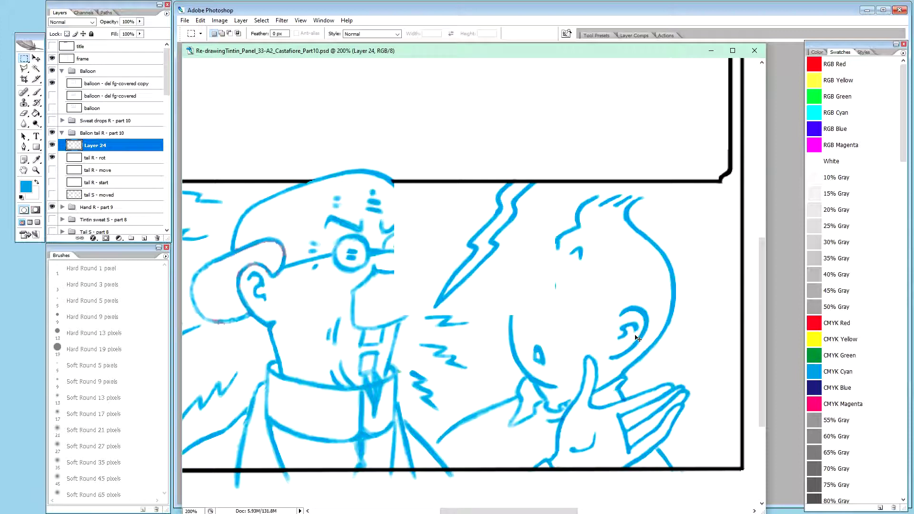
# Step: Rename the layer holding the cut tail "tail R - rot" and delete the old layer of that name
pyautogui.doubleClick(105, 158)
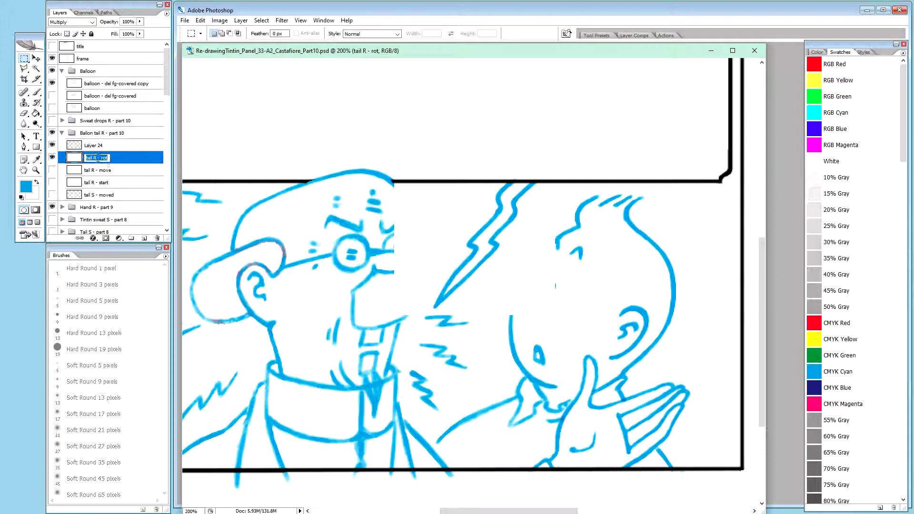
pyautogui.hotkey('ctrl', 'c')
pyautogui.doubleClick(97, 146)
pyautogui.hotkey('ctrl', 'v')
pyautogui.click(103, 159)
pyautogui.press('Delete')
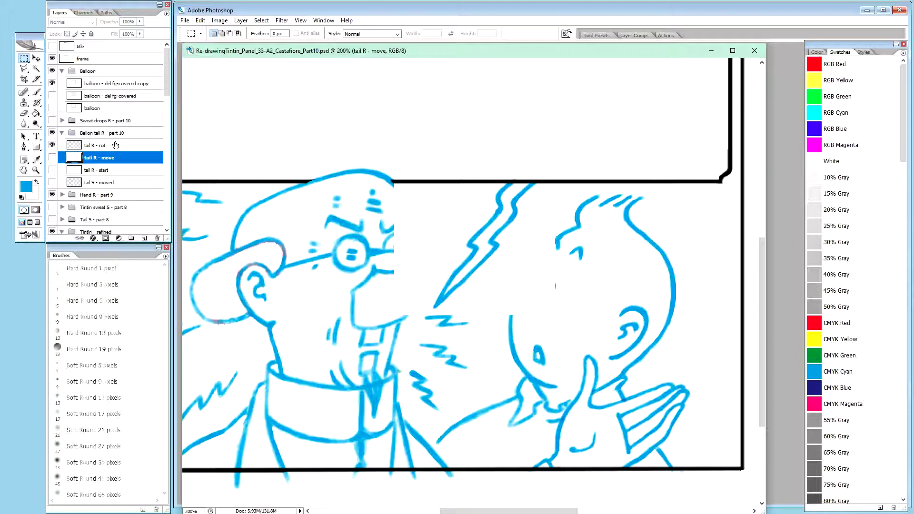
# Step: Set the blend mode of the new "tail R - rot" layer to Multiply
pyautogui.click(105, 148)
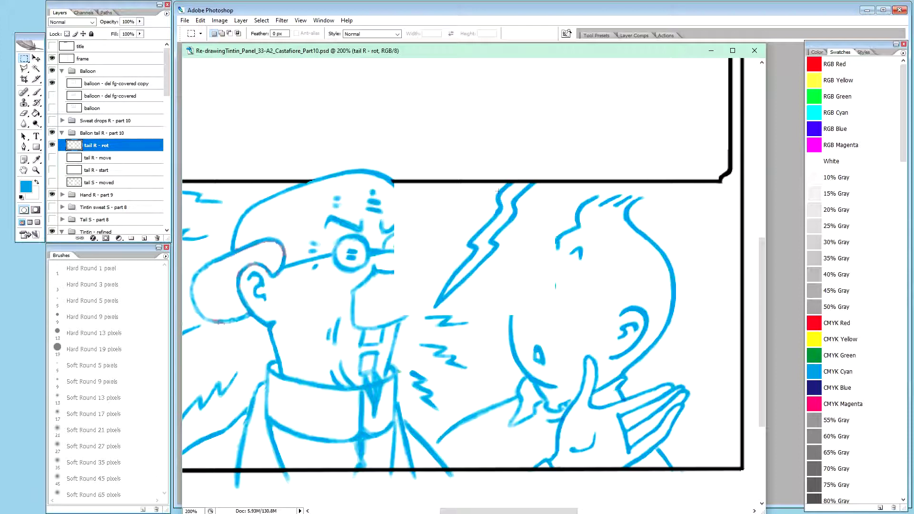
pyautogui.press('v')
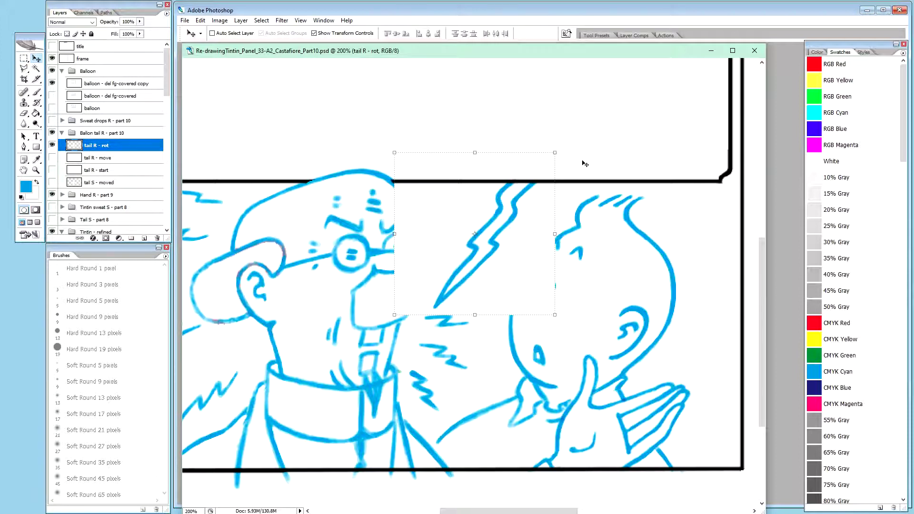
pyautogui.hotkey('shift', 'alt', 'm')
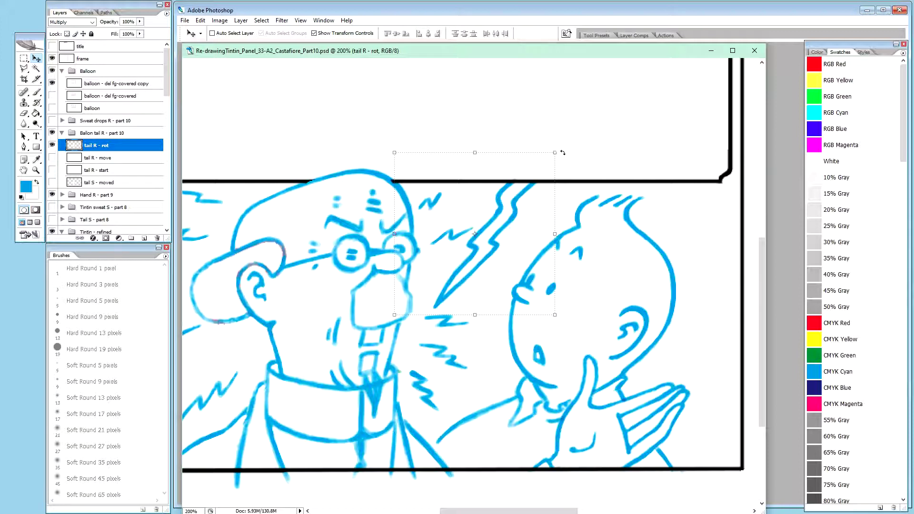
# Step: Try rotating the tail on "tail R - rot" by 1.4 degrees, and undo the rotation
pyautogui.click(563, 323)
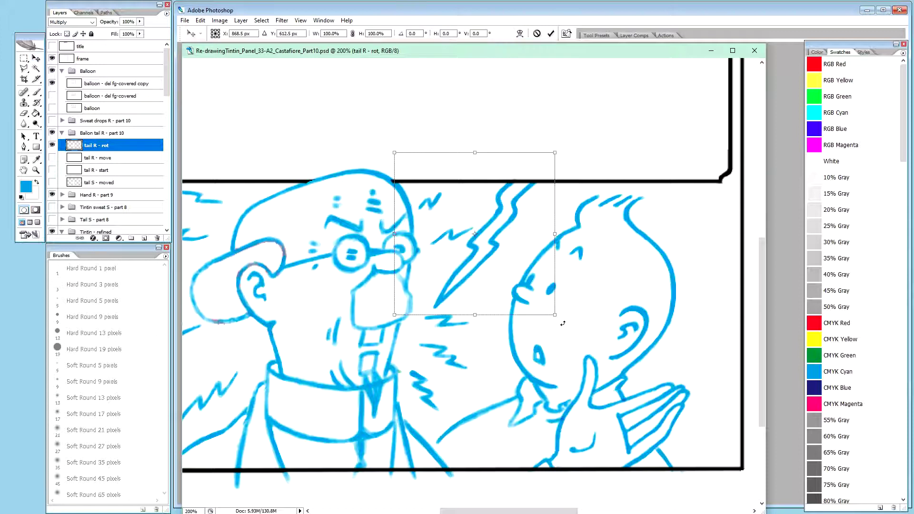
pyautogui.moveTo(561, 324); pyautogui.dragTo(560, 325)
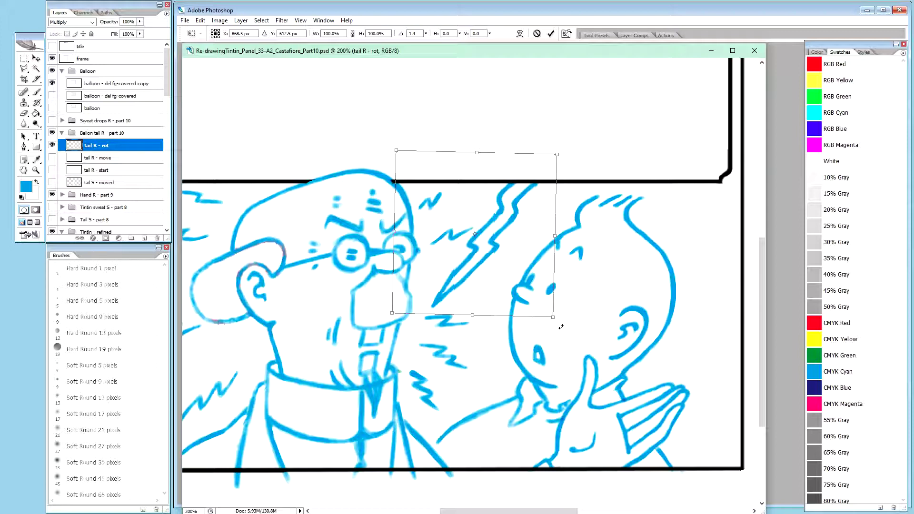
pyautogui.moveTo(562, 326); pyautogui.dragTo(563, 325)
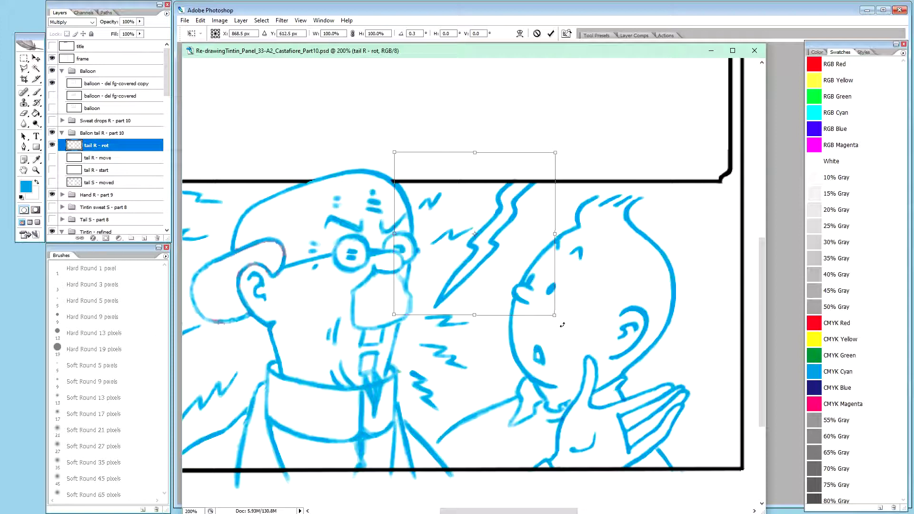
pyautogui.moveTo(561, 324); pyautogui.dragTo(560, 324)
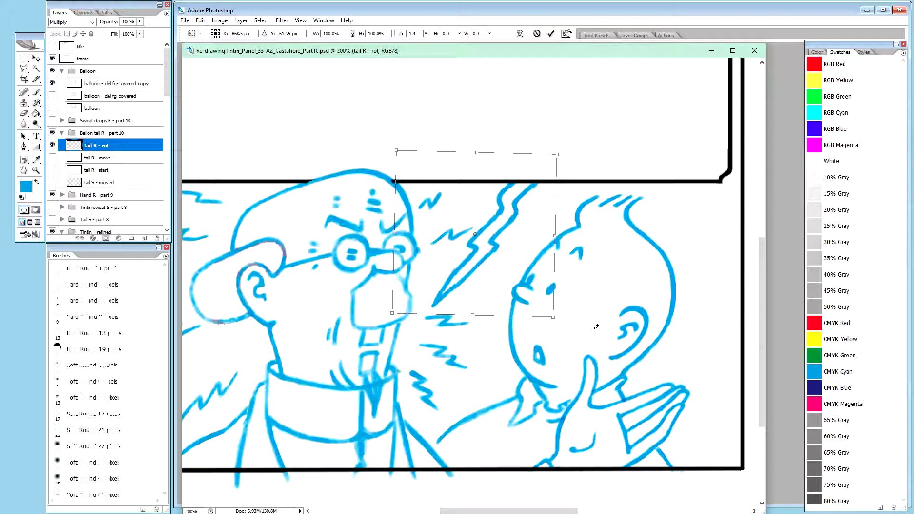
pyautogui.press('Return')
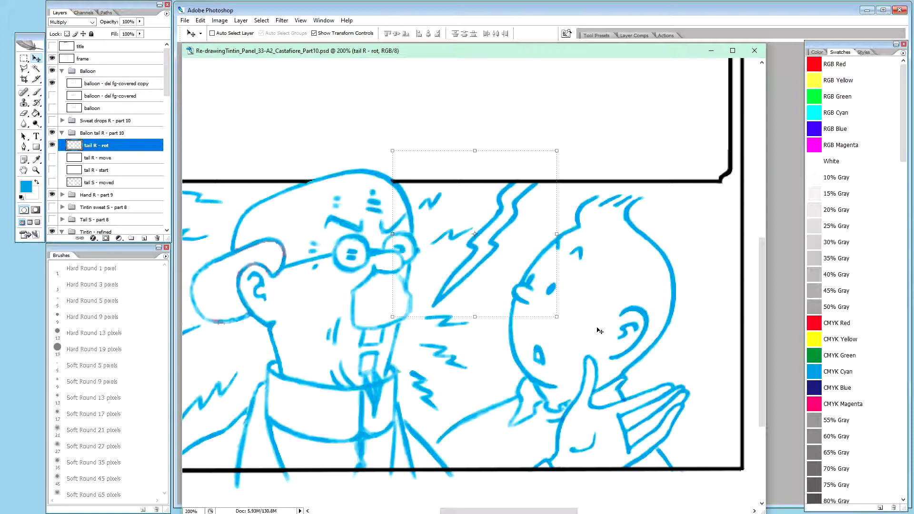
pyautogui.hotkey('ctrl', 'z')
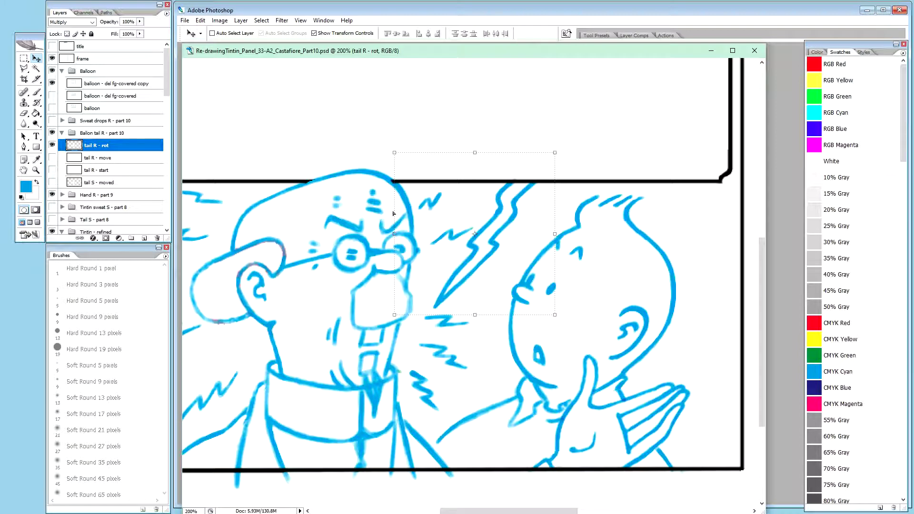
# Step: Duplicate the "tail R - rot" layer, hide the original and rename the copy "tail R - mid"
pyautogui.hotkey('ctrl', '+')
pyautogui.hotkey('ctrl', '+')
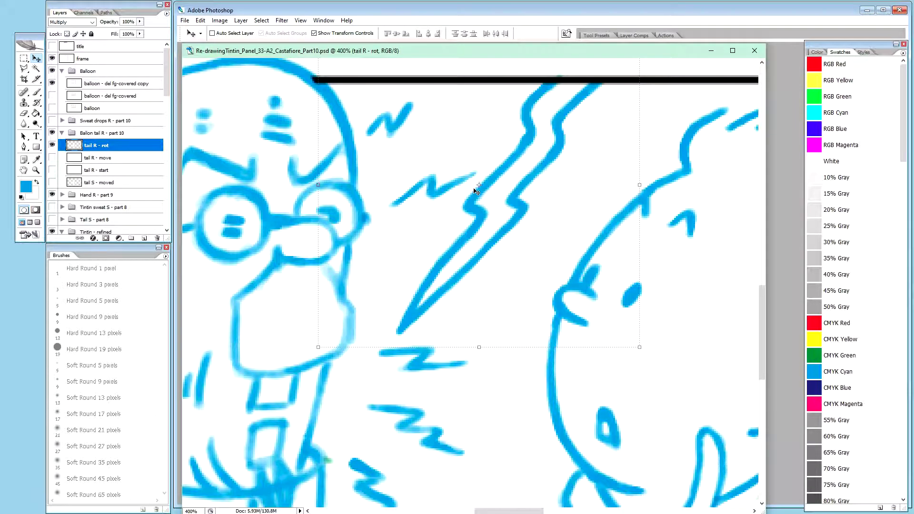
pyautogui.press('b')
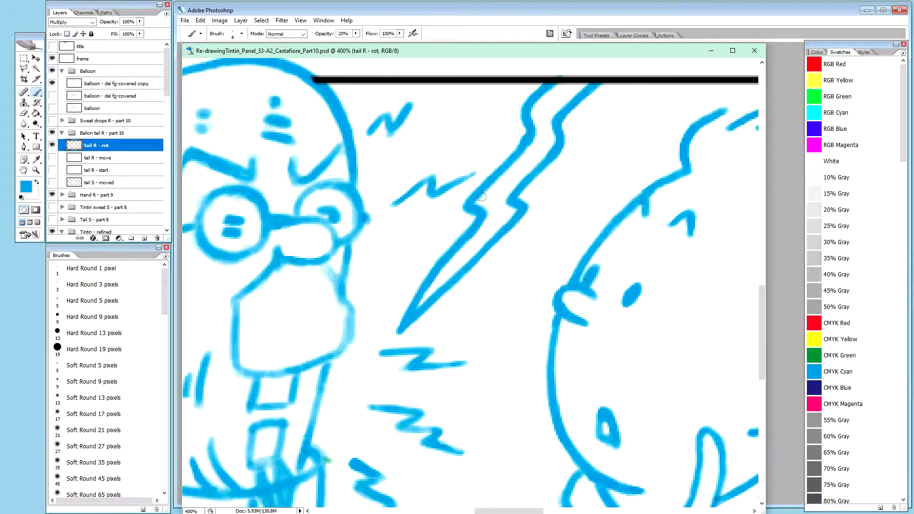
pyautogui.click(105, 158)
pyautogui.click(104, 148)
pyautogui.moveTo(105, 148); pyautogui.dragTo(131, 157)
pyautogui.click(52, 157)
pyautogui.doubleClick(115, 145)
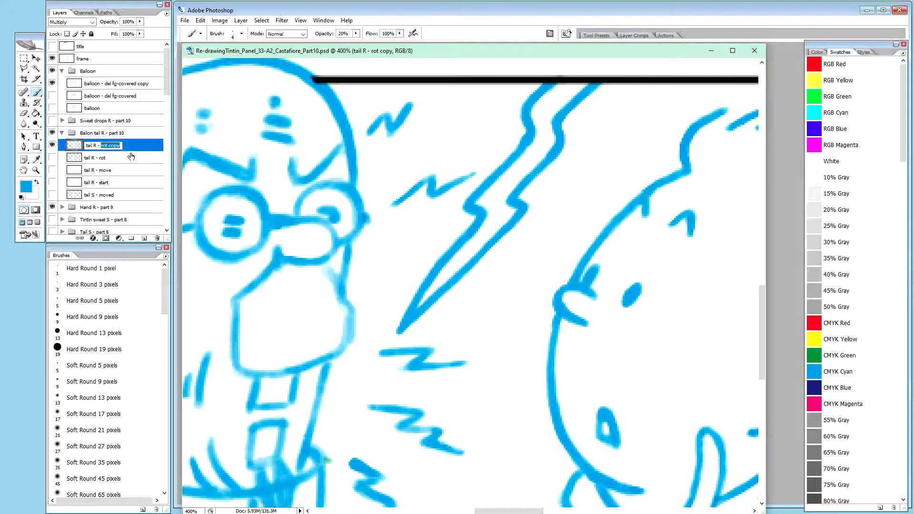
pyautogui.write('mid')
pyautogui.press('Return')
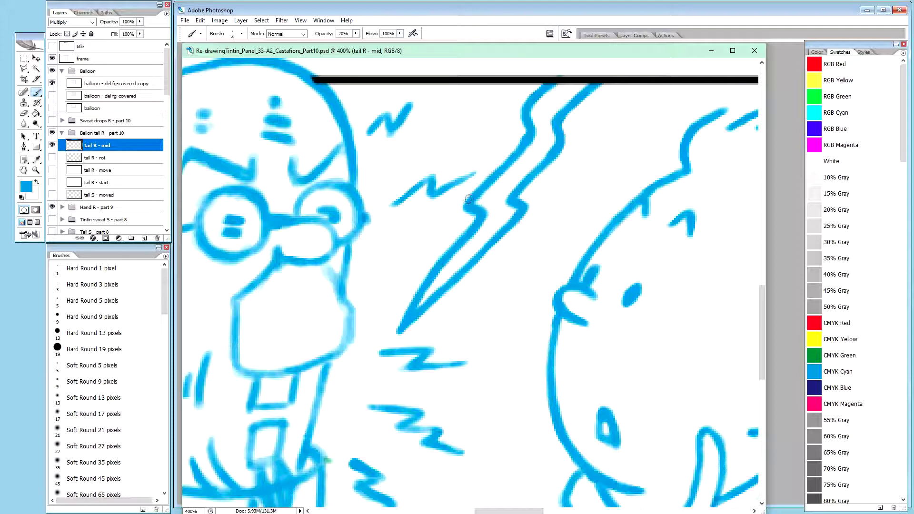
# Step: Shift the left edge's middle notch and diagonal outward with 20% cyan strokes, trimming their inner side in white at 100% opacity
pyautogui.moveTo(467, 199); pyautogui.dragTo(464, 202)
pyautogui.moveTo(467, 197)
pyautogui.mouseDown()
pyautogui.moveTo(489, 179)
pyautogui.moveTo(466, 199)
pyautogui.mouseUp()
pyautogui.moveTo(517, 154)
pyautogui.mouseDown()
pyautogui.moveTo(522, 137)
pyautogui.moveTo(532, 147)
pyautogui.mouseUp()
pyautogui.press('x')
pyautogui.press('0')
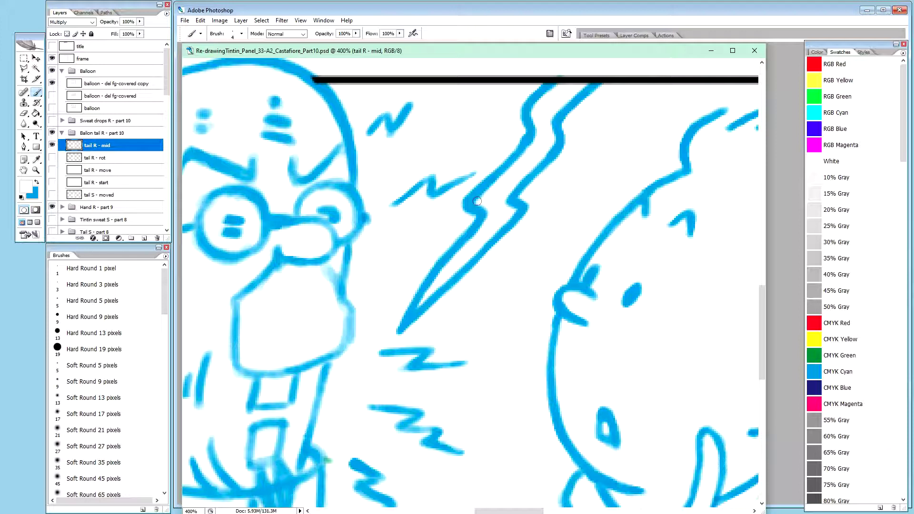
pyautogui.moveTo(477, 202); pyautogui.dragTo(481, 199)
pyautogui.moveTo(496, 184); pyautogui.dragTo(507, 178)
pyautogui.hotkey('ctrl', '-')
pyautogui.hotkey('ctrl', '-')
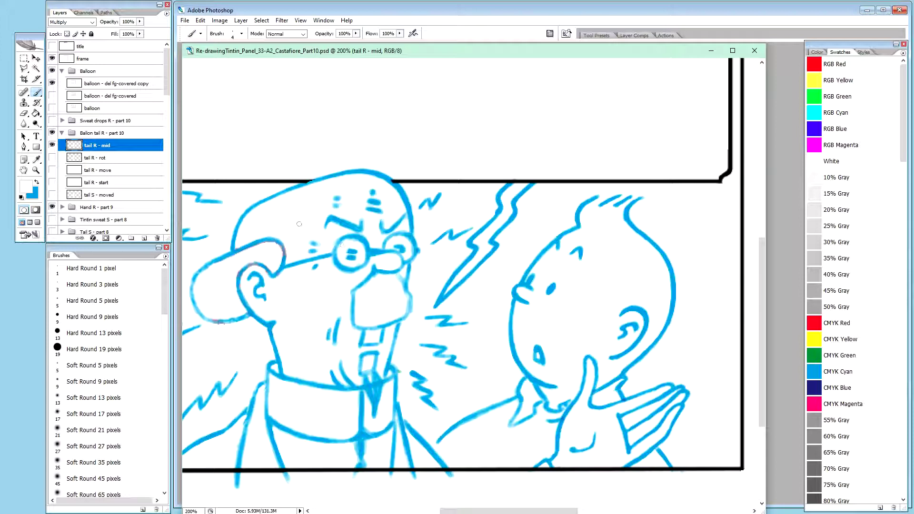
# Step: Refine the tail's lower left notch on "tail R - mid" with 20% cyan strokes and trim it in white at 100% opacity
pyautogui.hotkey('ctrl', '+')
pyautogui.hotkey('ctrl', '+')
pyautogui.hotkey('ctrl', '+')
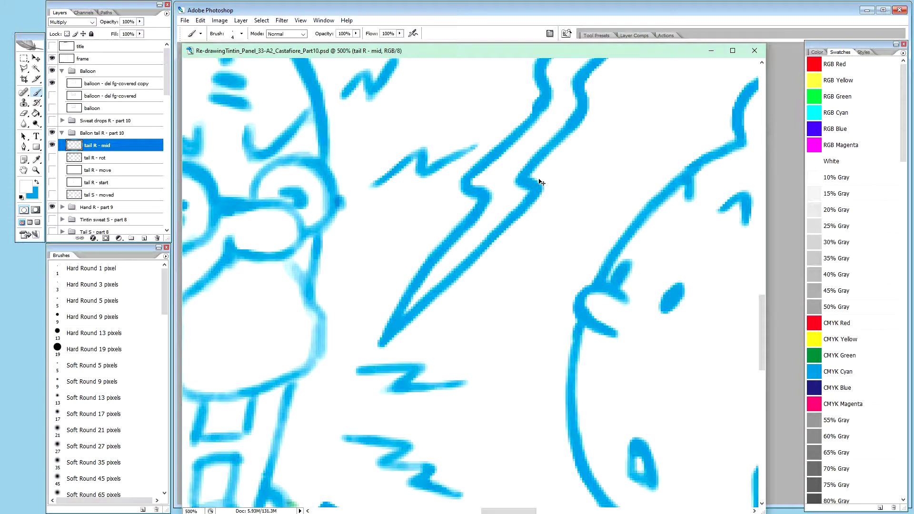
pyautogui.scroll(-3, 539, 179)
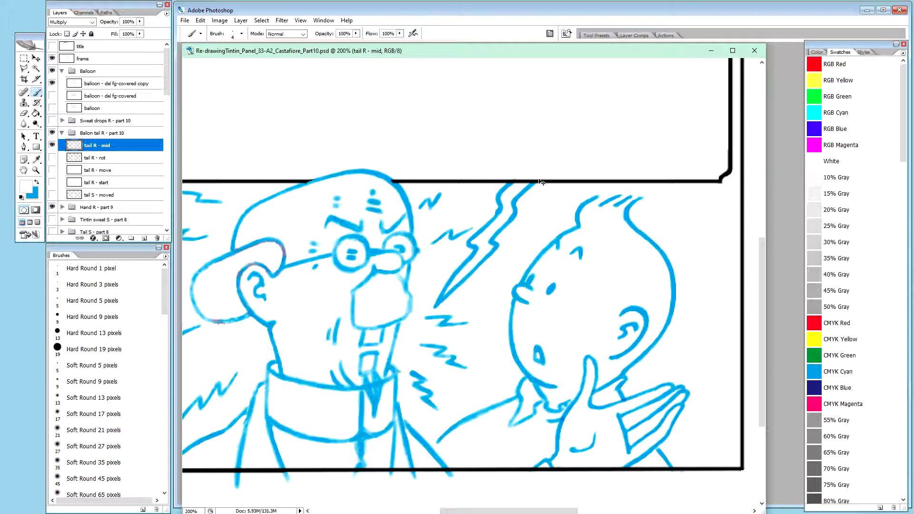
pyautogui.hotkey('ctrl', '+')
pyautogui.hotkey('ctrl', '+')
pyautogui.hotkey('ctrl', '+')
pyautogui.hotkey('ctrl', '+')
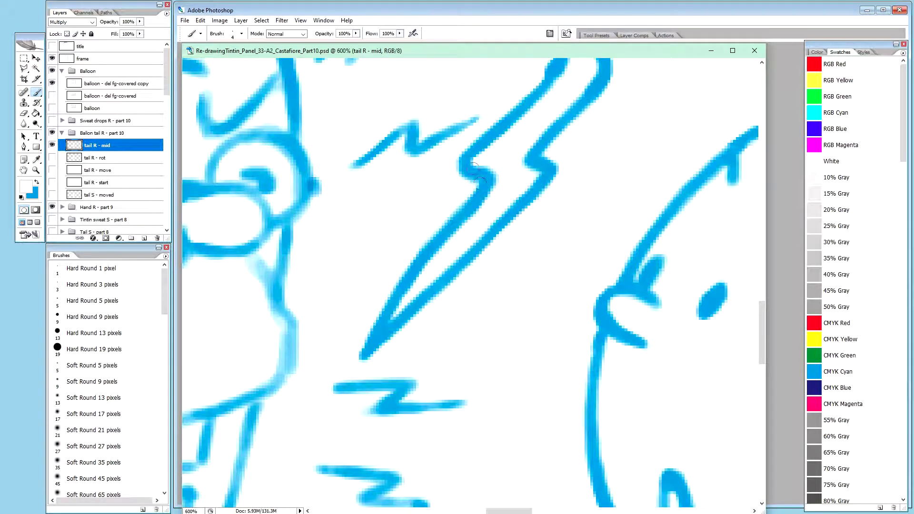
pyautogui.press('x')
pyautogui.press('2')
pyautogui.press('x')
pyautogui.press('0')
pyautogui.hotkey('ctrl', '-')
pyautogui.hotkey('ctrl', '-')
pyautogui.hotkey('ctrl', '-')
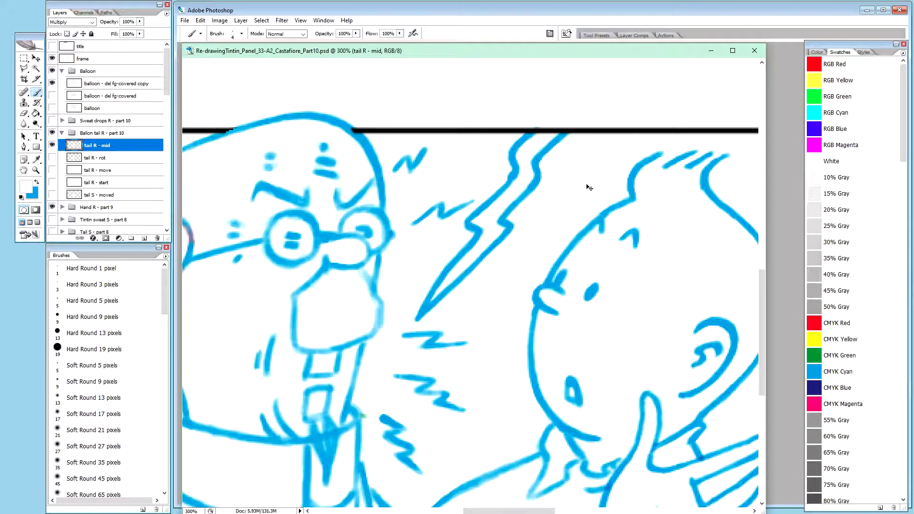
# Step: Examine the tail's outline close up and against the surrounding characters
pyautogui.hotkey('ctrl', '+')
pyautogui.hotkey('ctrl', '+')
pyautogui.hotkey('ctrl', '+')
pyautogui.hotkey('ctrl', '+')
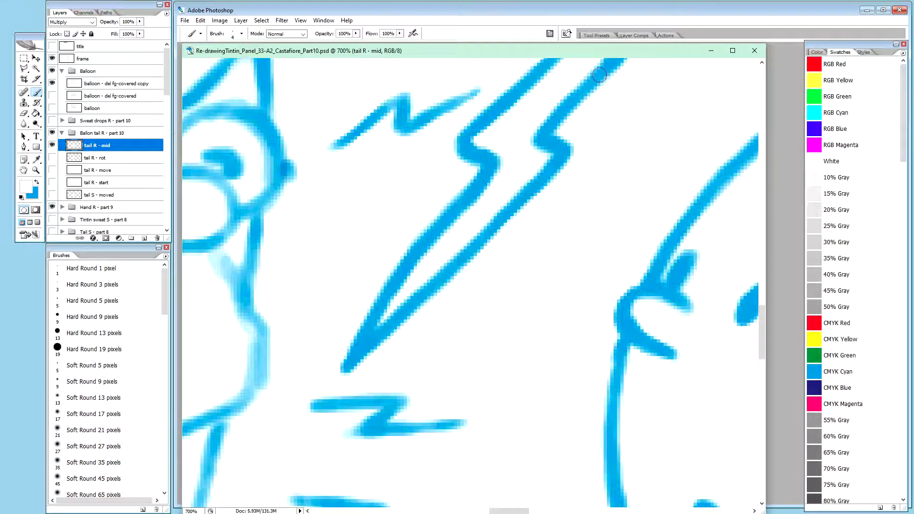
pyautogui.hotkey('ctrl', '-')
pyautogui.hotkey('ctrl', '-')
pyautogui.hotkey('ctrl', '-')
pyautogui.hotkey('ctrl', '-')
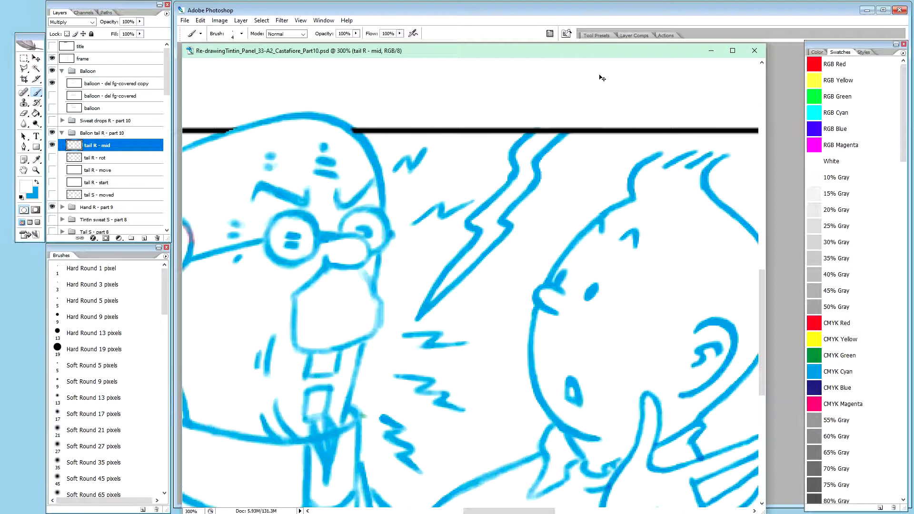
pyautogui.hotkey('ctrl', '-')
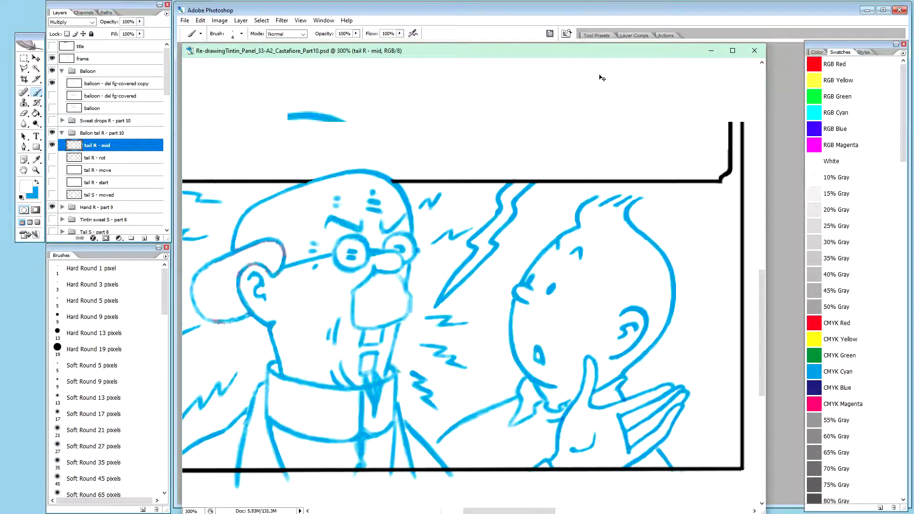
# Step: Build up the tail's upper left bend, just below the balloon, with short cyan brush strokes at 20% opacity
pyautogui.hotkey('ctrl', '+')
pyautogui.hotkey('ctrl', '+')
pyautogui.hotkey('ctrl', '+')
pyautogui.press('space')
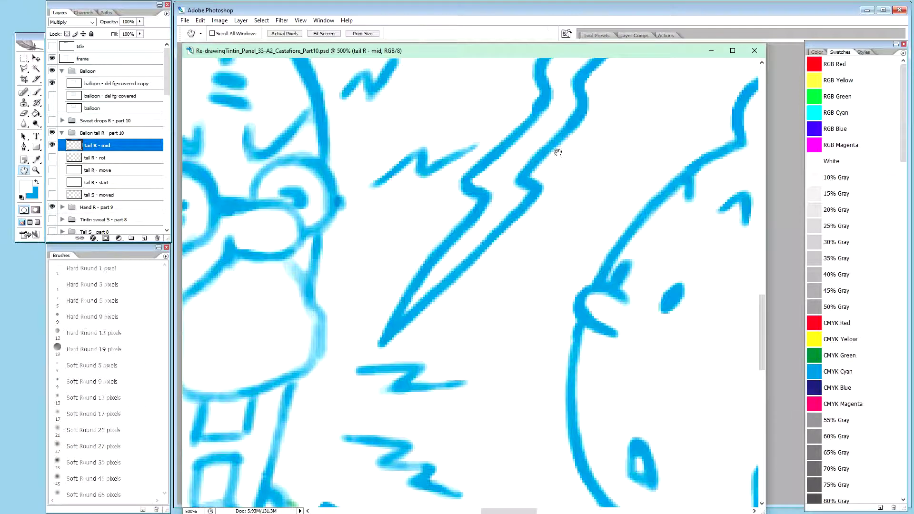
pyautogui.moveTo(555, 149); pyautogui.dragTo(535, 271)
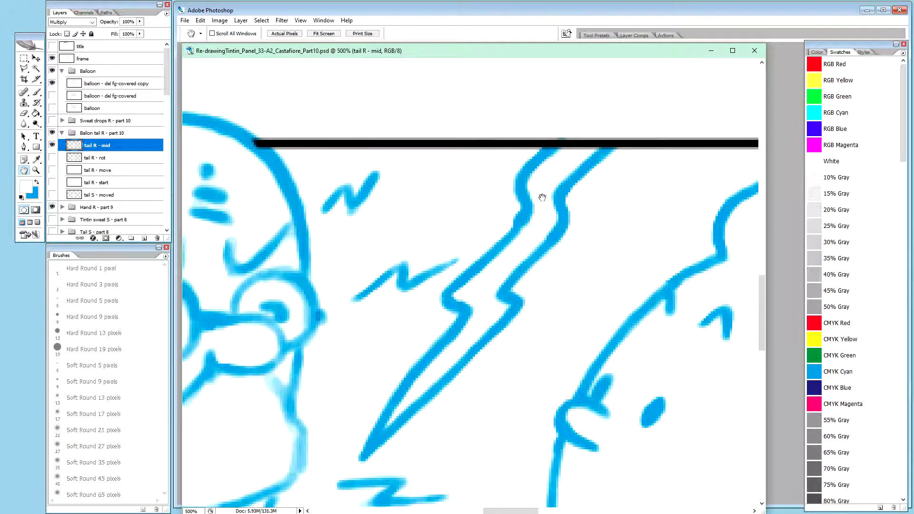
pyautogui.press('b')
pyautogui.press('x')
pyautogui.press('2')
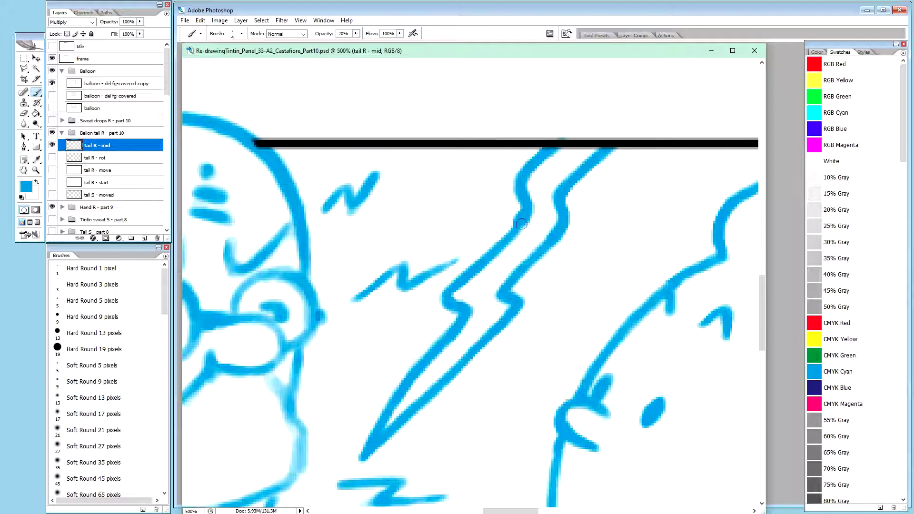
pyautogui.moveTo(524, 221); pyautogui.dragTo(520, 226)
pyautogui.moveTo(521, 223); pyautogui.dragTo(509, 240)
pyautogui.moveTo(529, 217); pyautogui.dragTo(508, 239)
pyautogui.moveTo(526, 218); pyautogui.dragTo(527, 212)
pyautogui.hotkey('ctrl', '-')
pyautogui.hotkey('ctrl', '-')
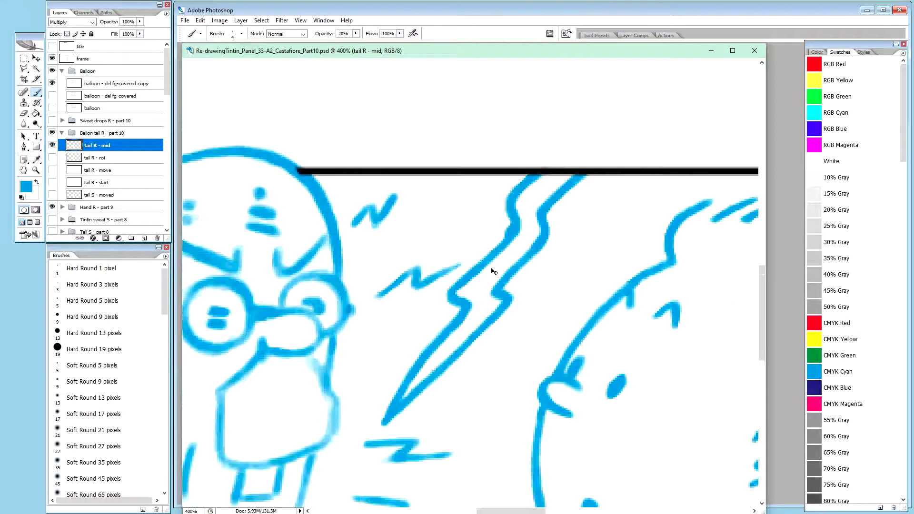
pyautogui.hotkey('ctrl', '-')
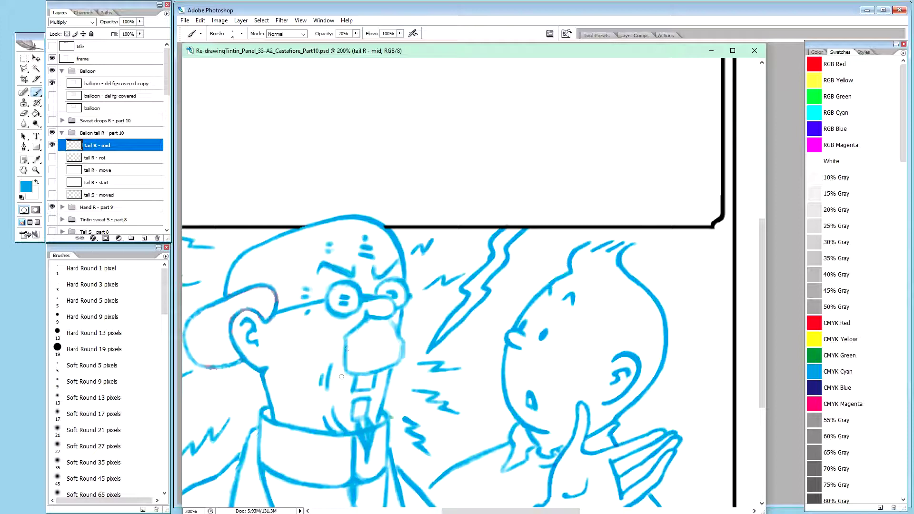
pyautogui.moveTo(399, 357); pyautogui.dragTo(401, 351)
# Step: Fine-tune the horizontal position of the "tail R - mid" layer with one-pixel nudges to either side
pyautogui.click(99, 158)
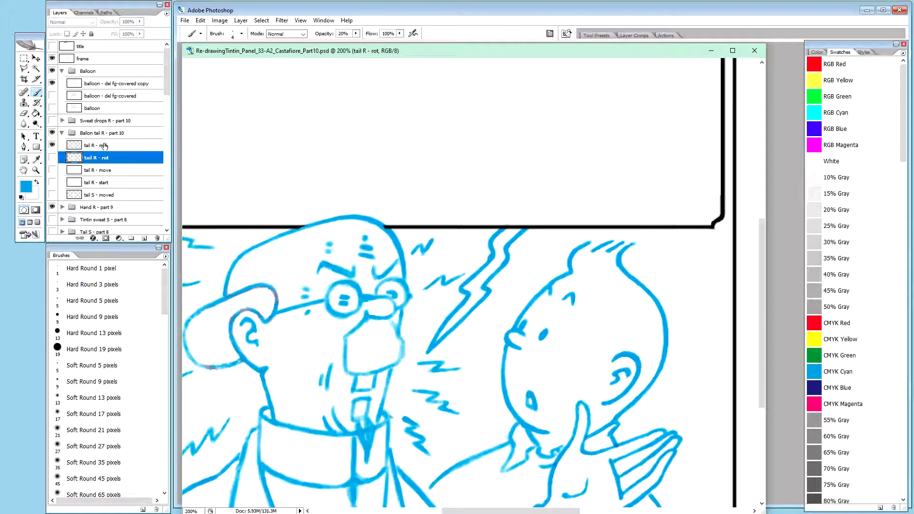
pyautogui.click(102, 146)
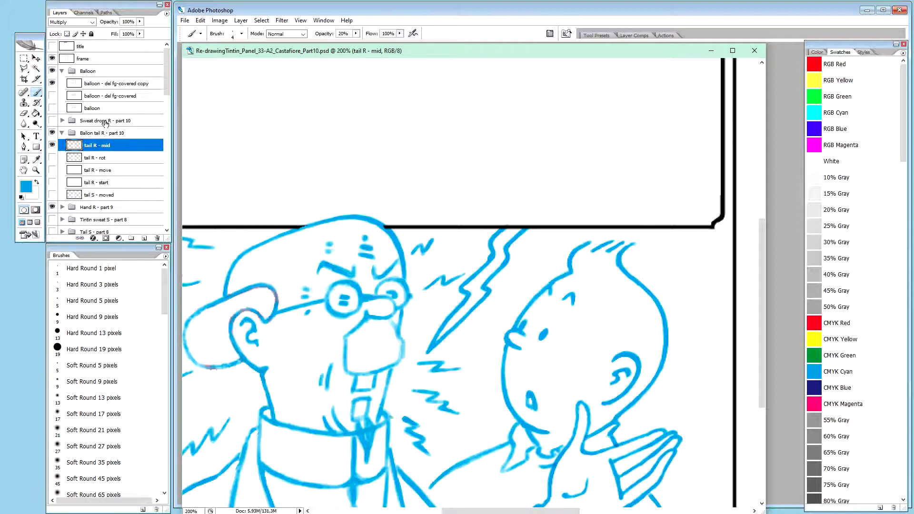
pyautogui.press('v')
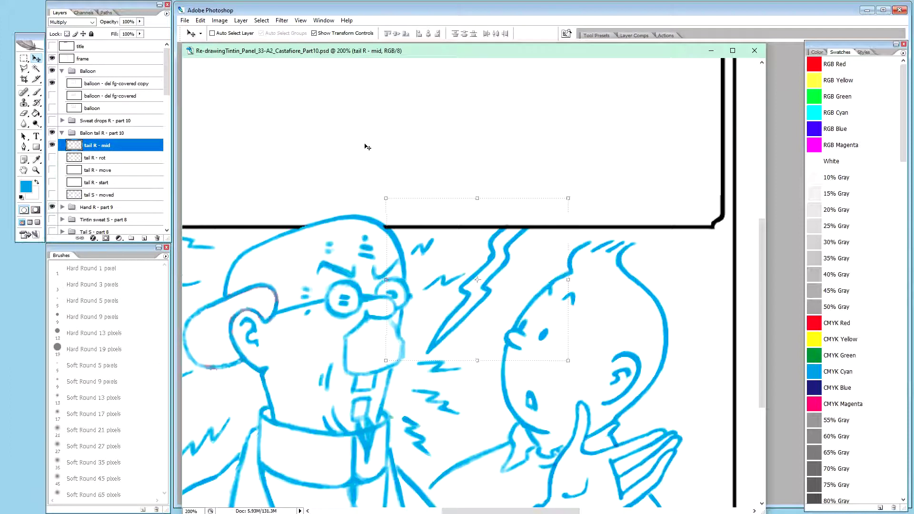
pyautogui.press('Left')
pyautogui.press('Left')
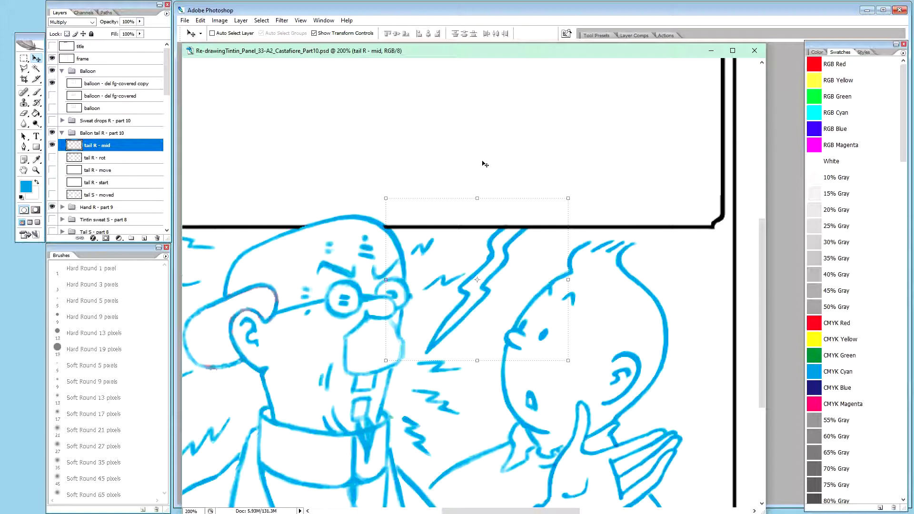
pyautogui.press('Right')
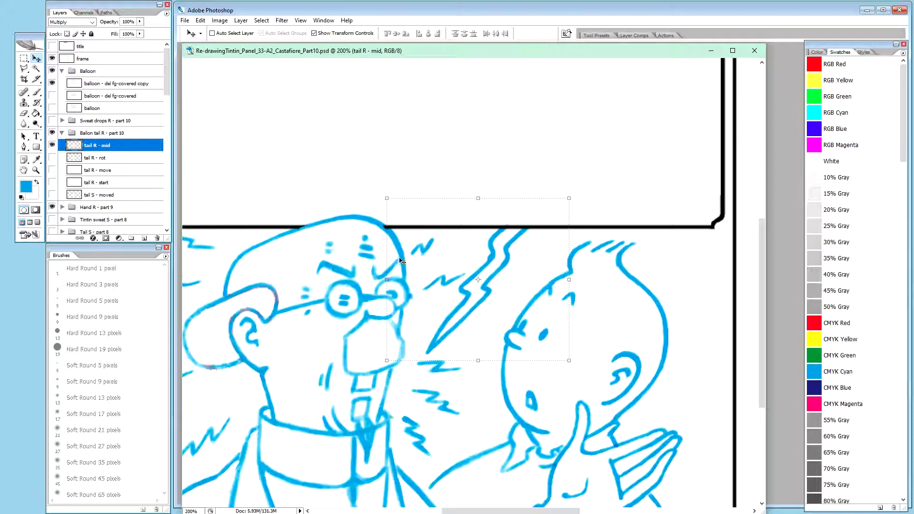
# Step: Widen the document window and review the redrawn tail within the whole panel and around the two characters
pyautogui.press('h')
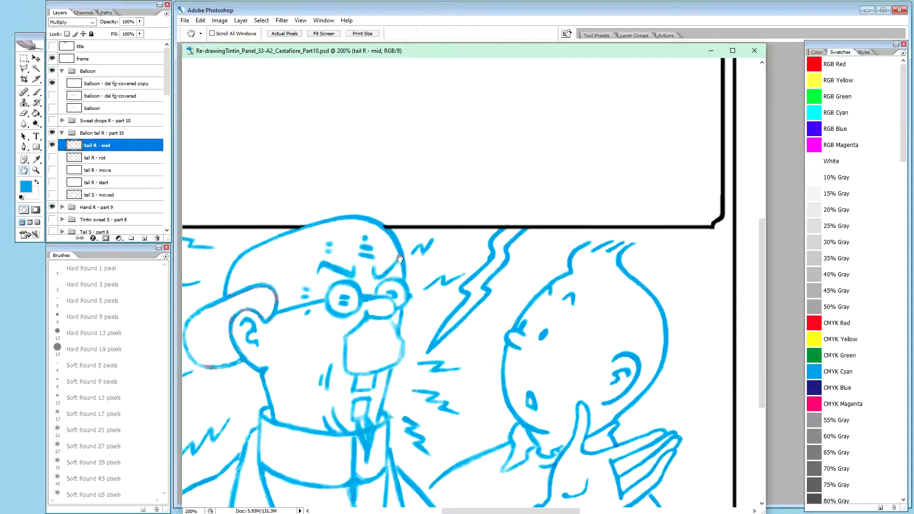
pyautogui.moveTo(488, 307); pyautogui.dragTo(529, 268)
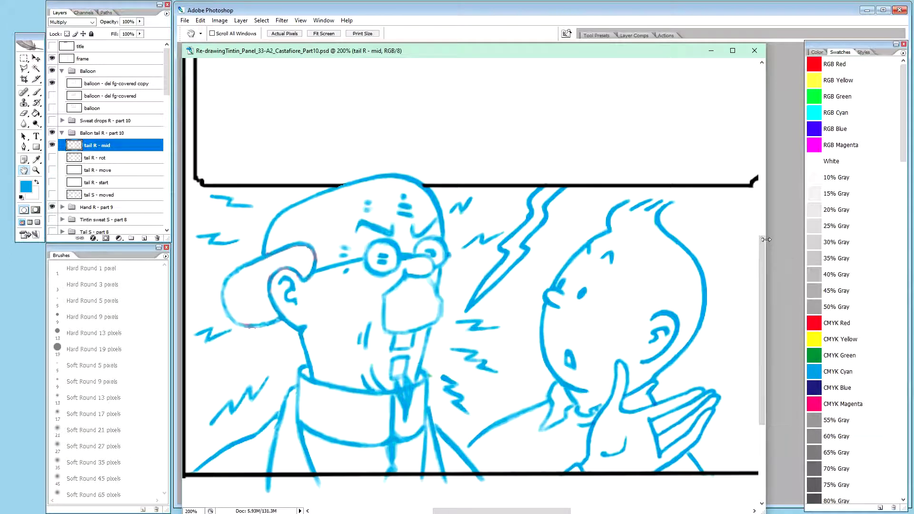
pyautogui.moveTo(765, 239); pyautogui.dragTo(802, 237)
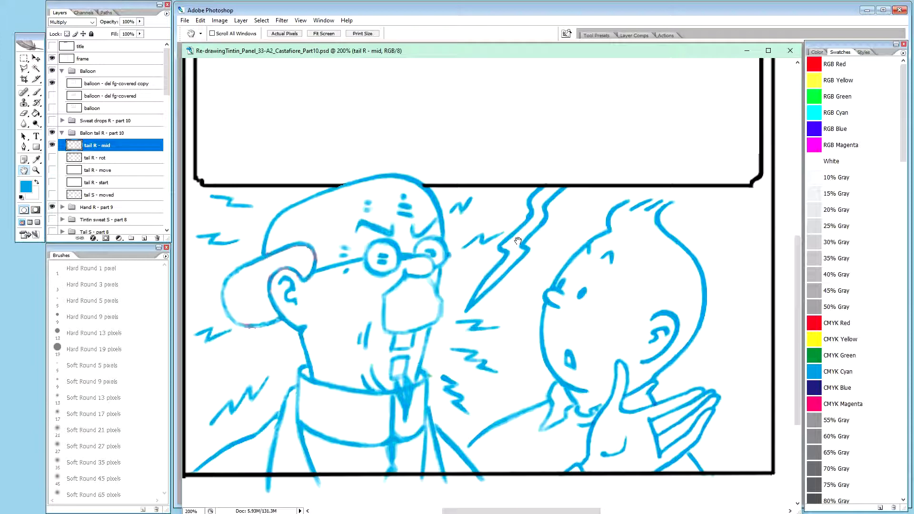
pyautogui.hotkey('ctrl', '-')
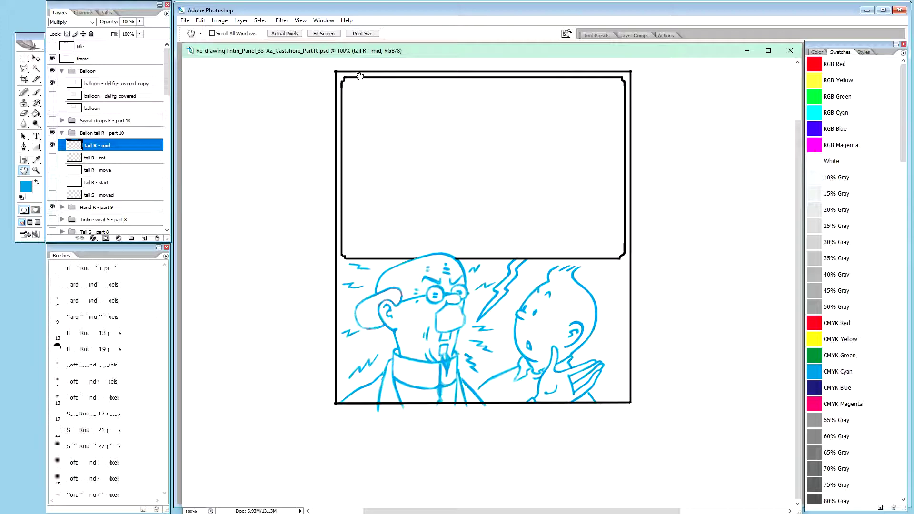
pyautogui.keyDown('ctrl'); pyautogui.click(457, 255); pyautogui.keyUp('ctrl')
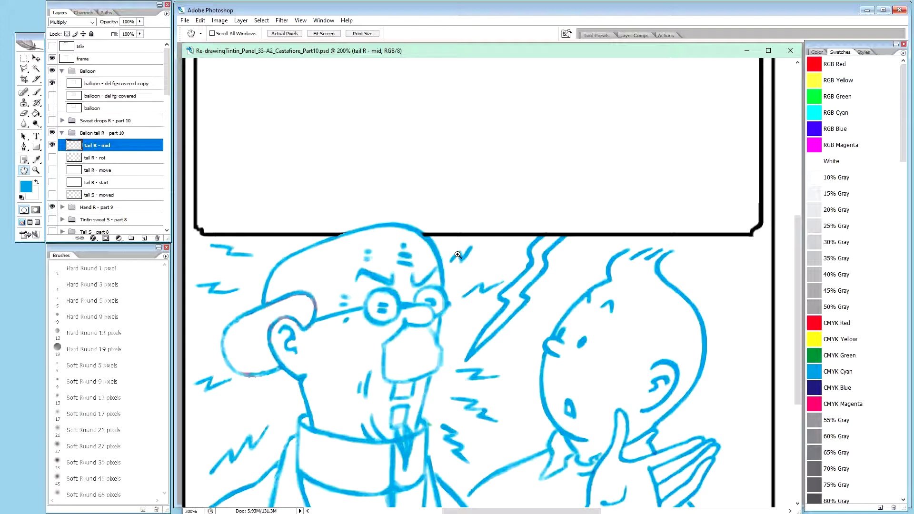
pyautogui.scroll(-5, 457, 255)
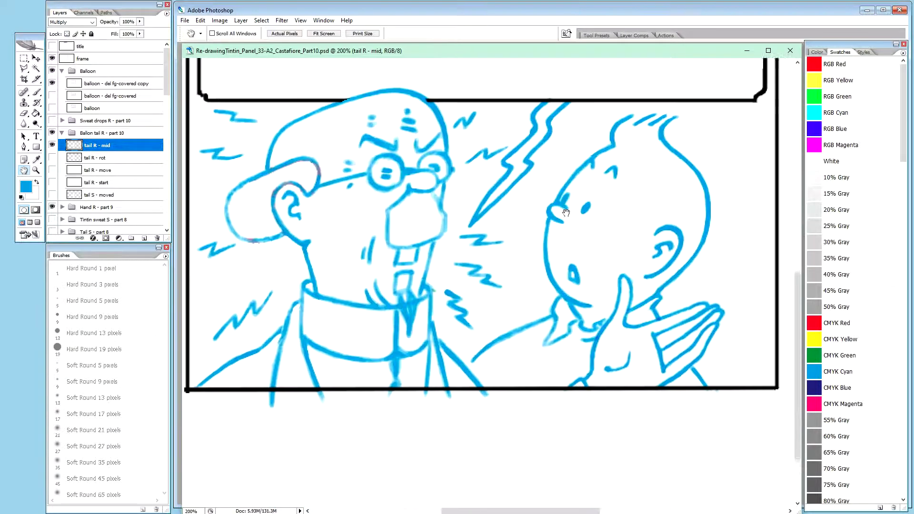
pyautogui.moveTo(559, 259); pyautogui.dragTo(571, 262)
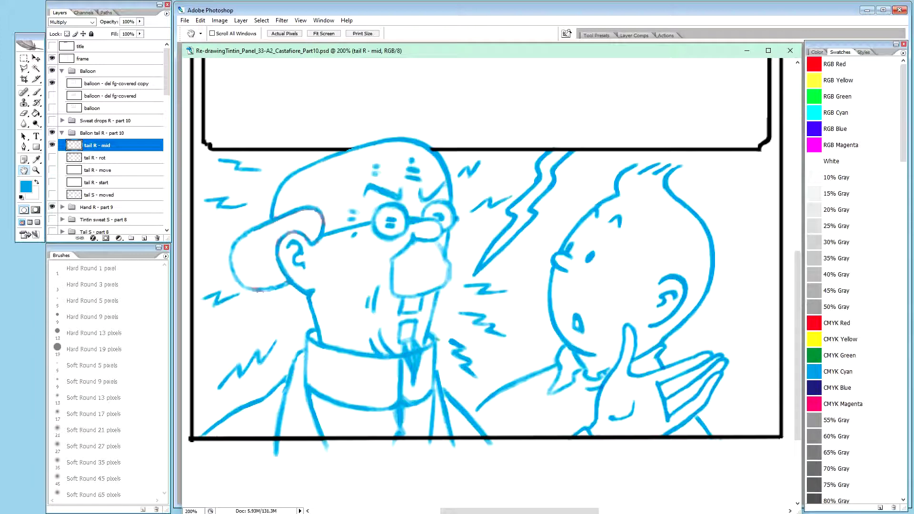
# Step: Expand the "Sweat drops R - part 10" group and select its "sweat drops- start" layer
pyautogui.hotkey('alt', 'Tab')
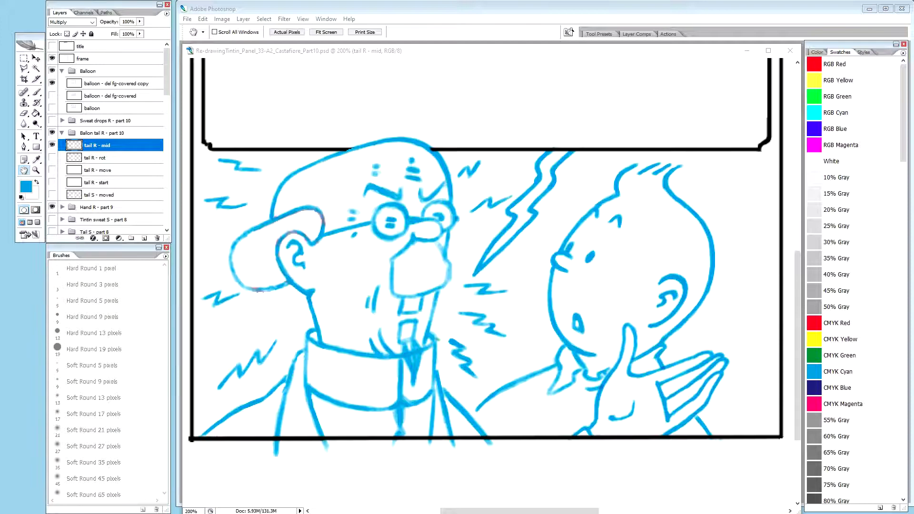
pyautogui.click(423, 55)
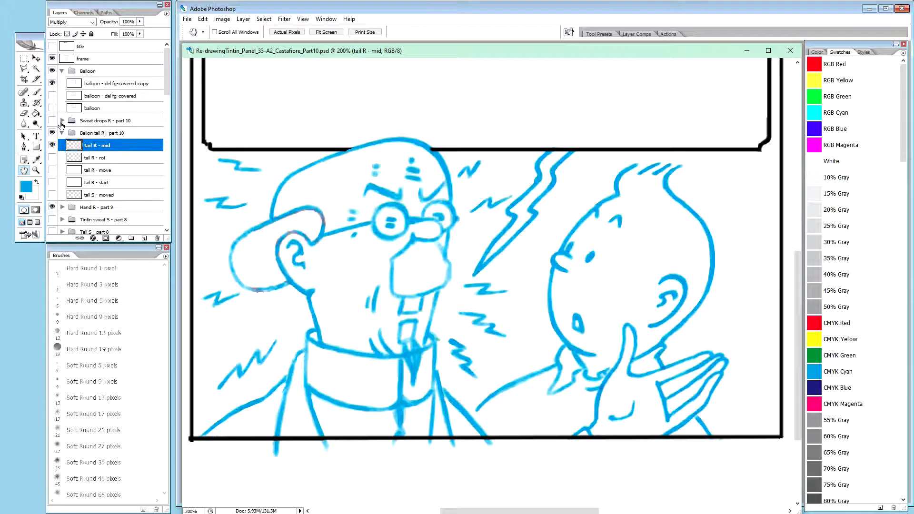
pyautogui.click(61, 122)
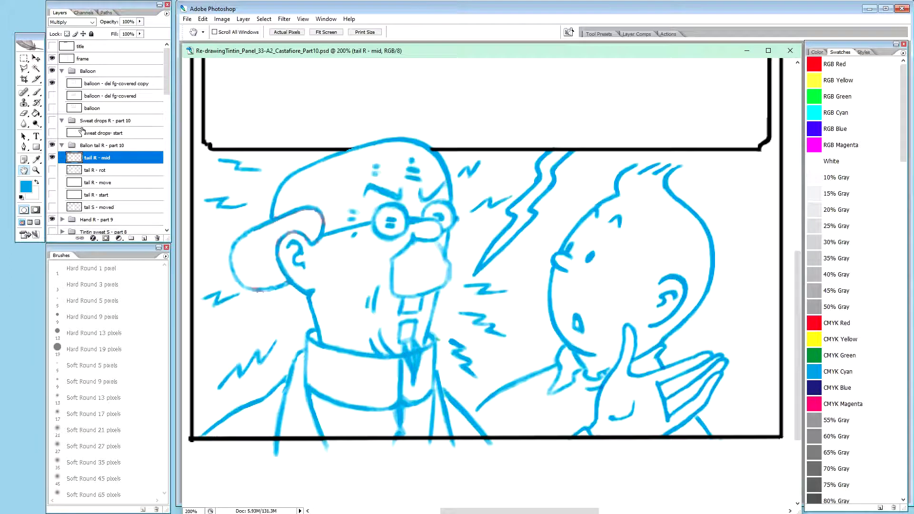
pyautogui.click(107, 133)
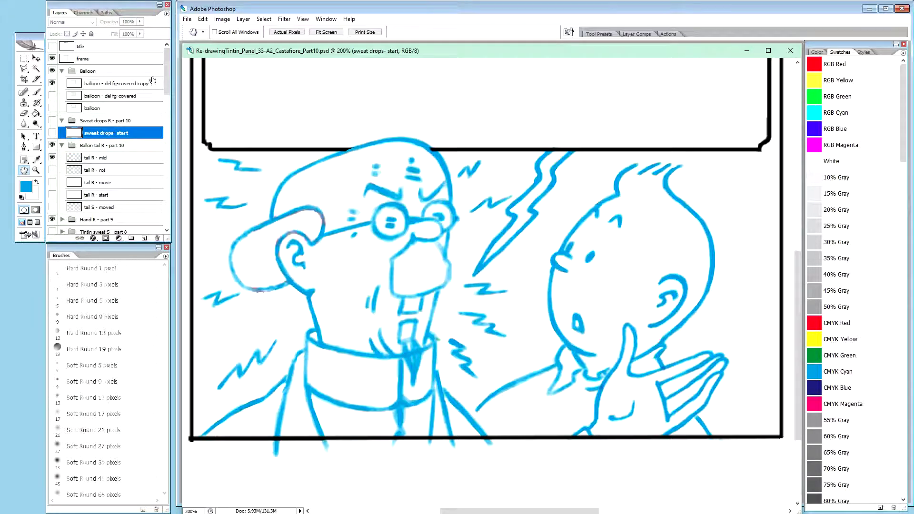
# Step: Rename the "Tintin sweat S - part 8" group as "Sweat S - part 8"
pyautogui.moveTo(166, 71)
pyautogui.mouseDown()
pyautogui.moveTo(169, 122)
pyautogui.moveTo(166, 80)
pyautogui.mouseUp()
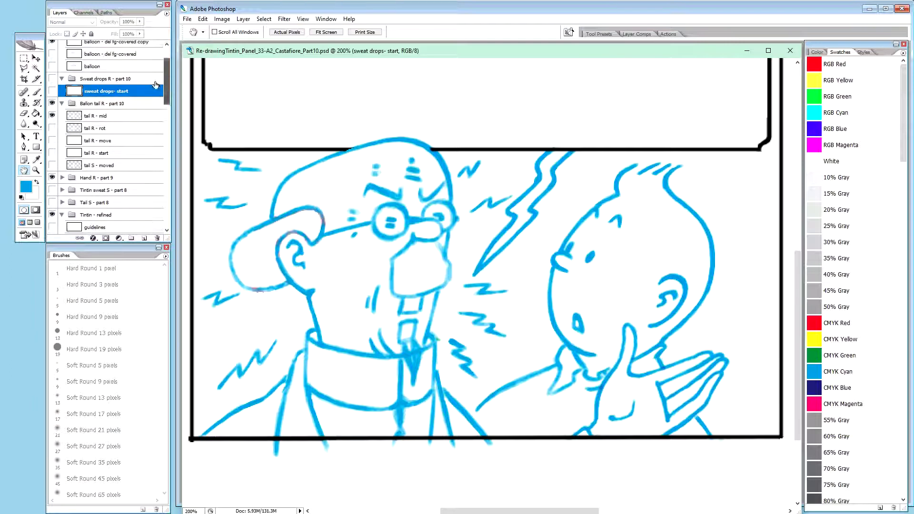
pyautogui.doubleClick(92, 191)
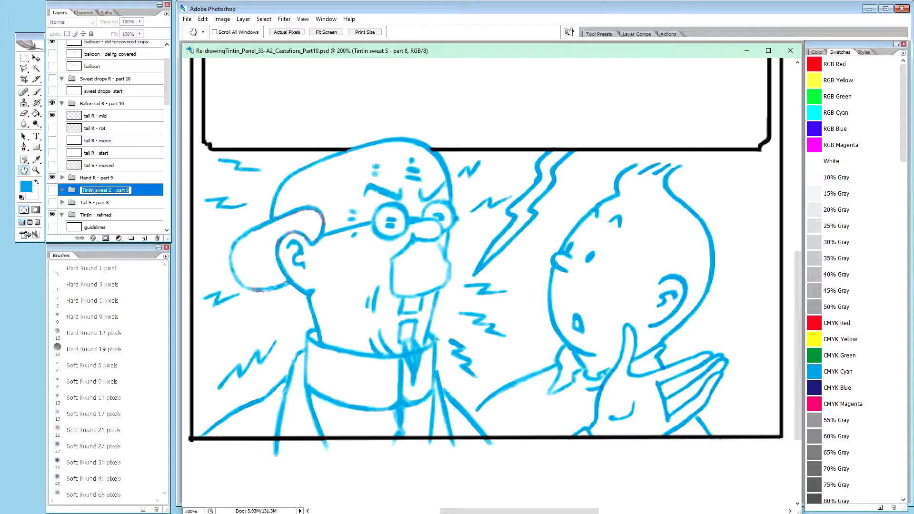
pyautogui.moveTo(97, 190); pyautogui.dragTo(82, 192)
pyautogui.write('S')
pyautogui.press('Return')
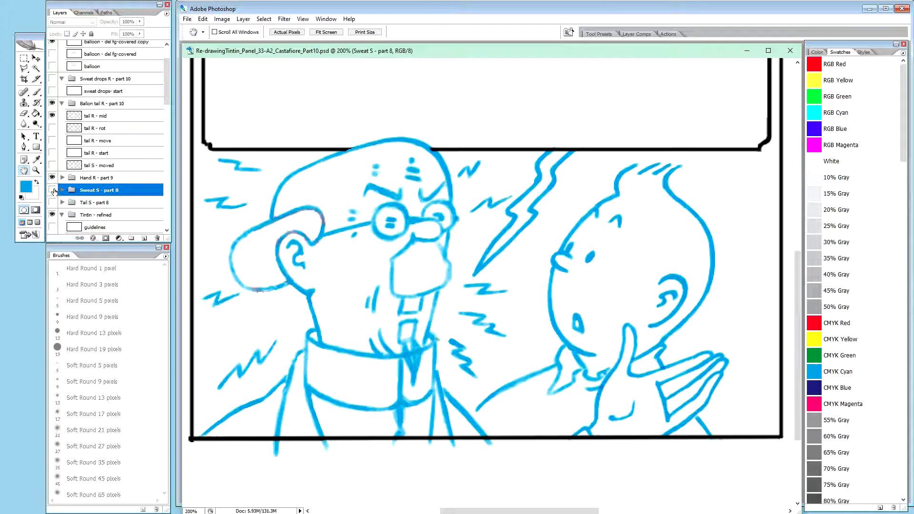
# Step: Show the "Sweat S - part 8" group and expand it to list its sweat drop layers
pyautogui.click(53, 190)
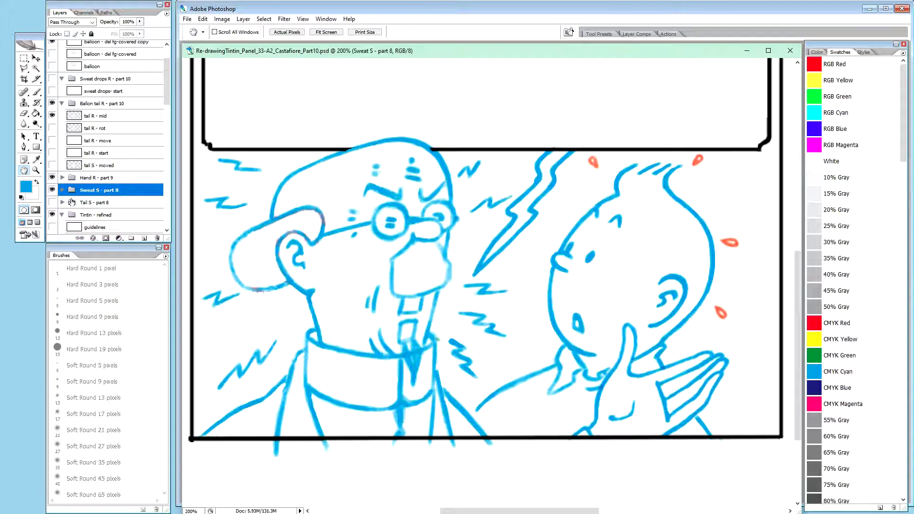
pyautogui.click(62, 190)
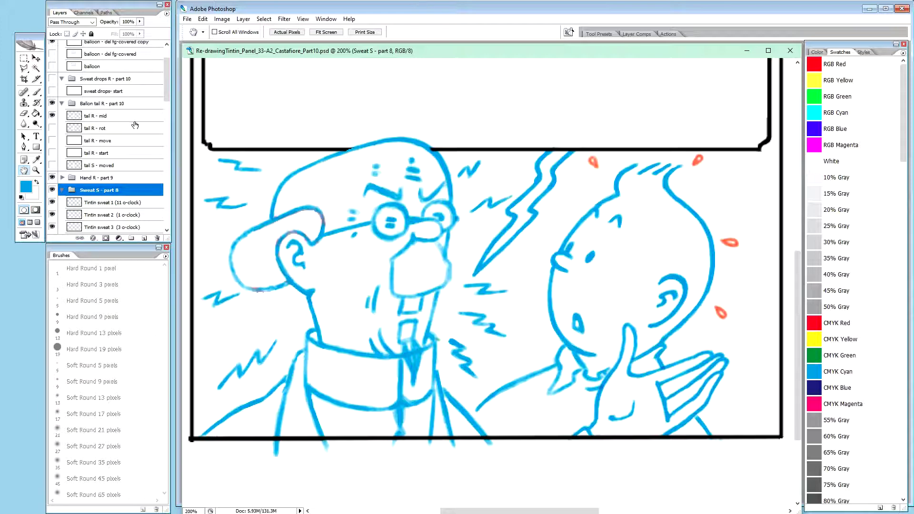
pyautogui.moveTo(167, 89); pyautogui.dragTo(167, 106)
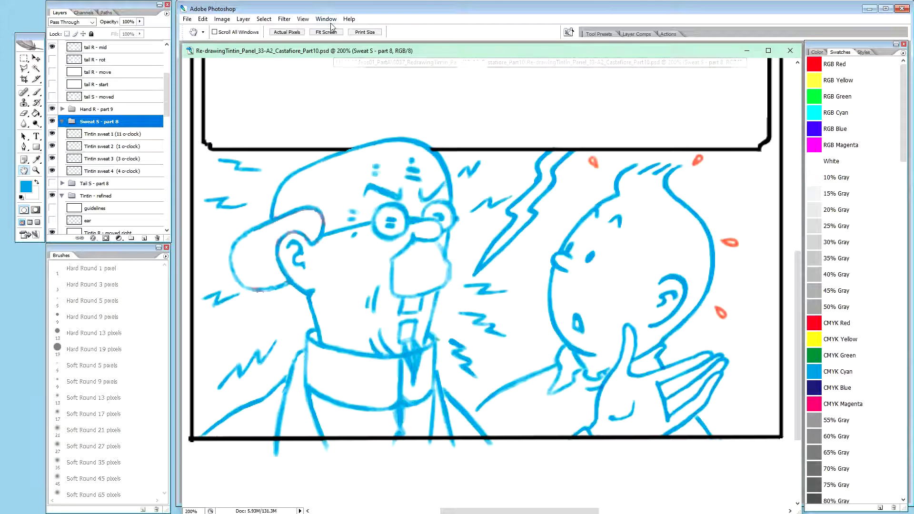
pyautogui.hotkey('ctrl', '+')
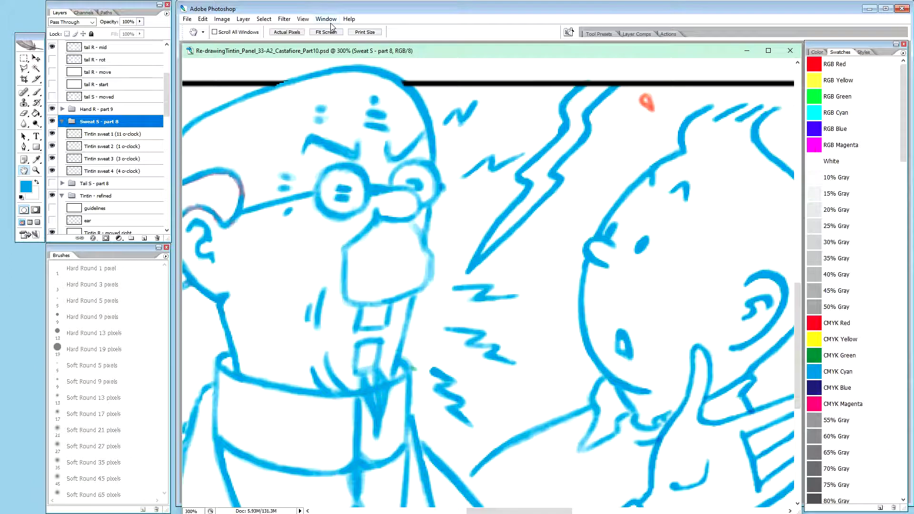
# Step: Bring the sweat drops around Tintin's head into view and check the open reference page before returning to the panel
pyautogui.moveTo(622, 234); pyautogui.dragTo(384, 256)
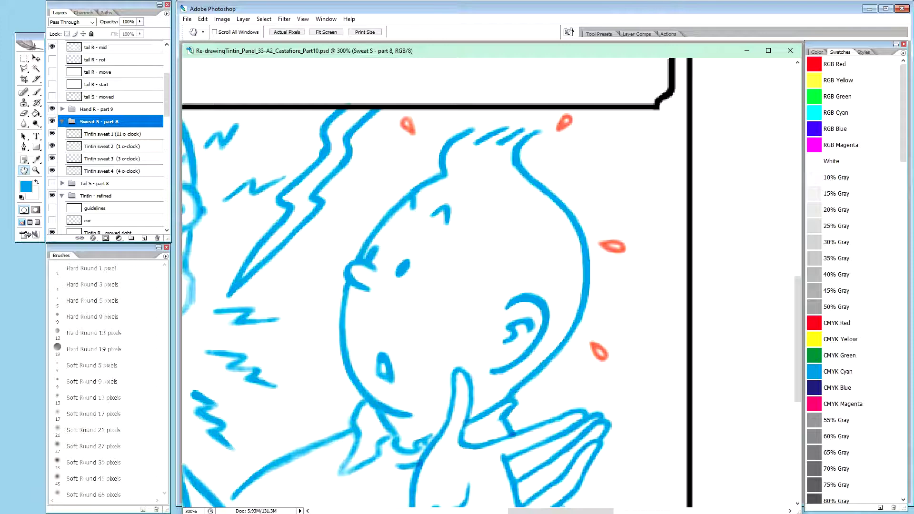
pyautogui.hotkey('ctrl', 'Tab')
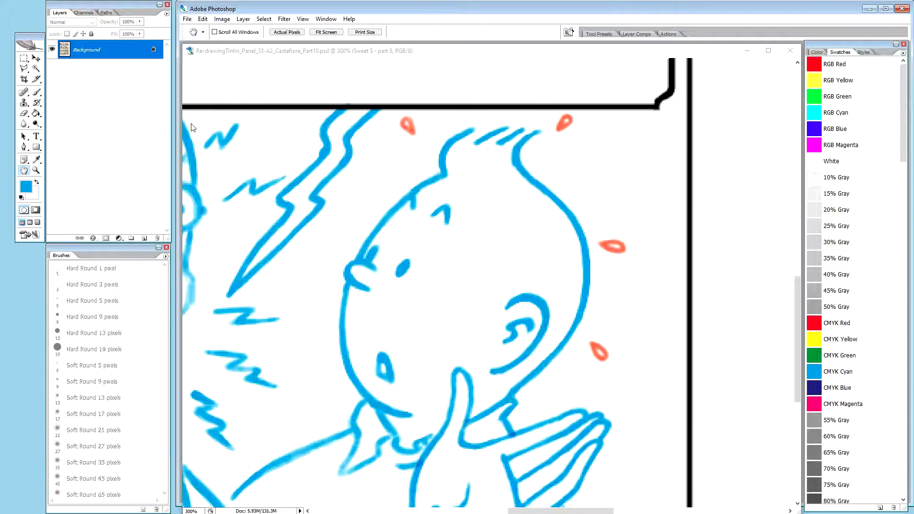
pyautogui.click(255, 51)
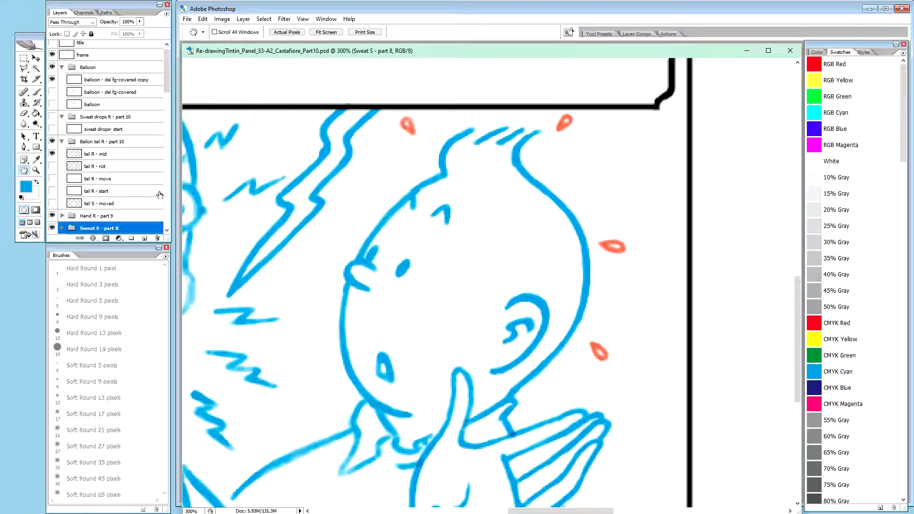
# Step: Duplicate the four Tintin sweat layers from "Sweat S - part 8" to just above the "Ballon tail R - part 10" group
pyautogui.scroll(-5, 169, 229)
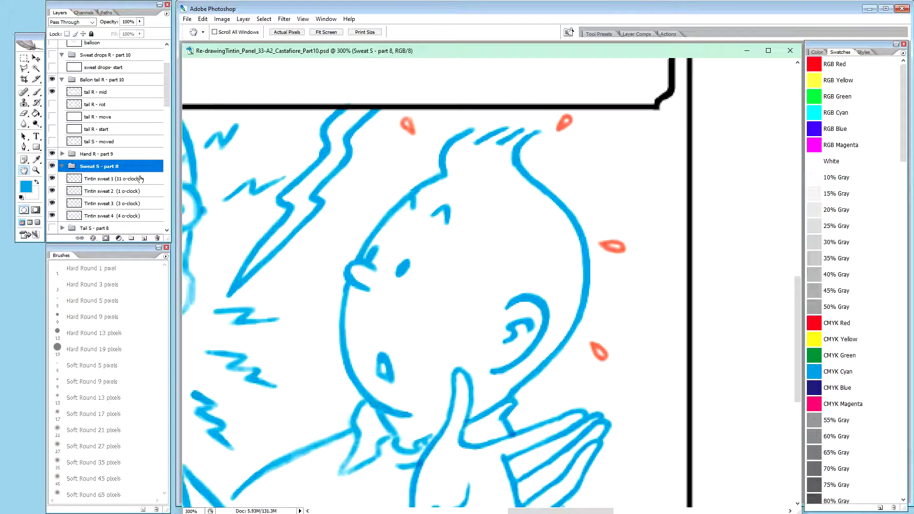
pyautogui.click(141, 178)
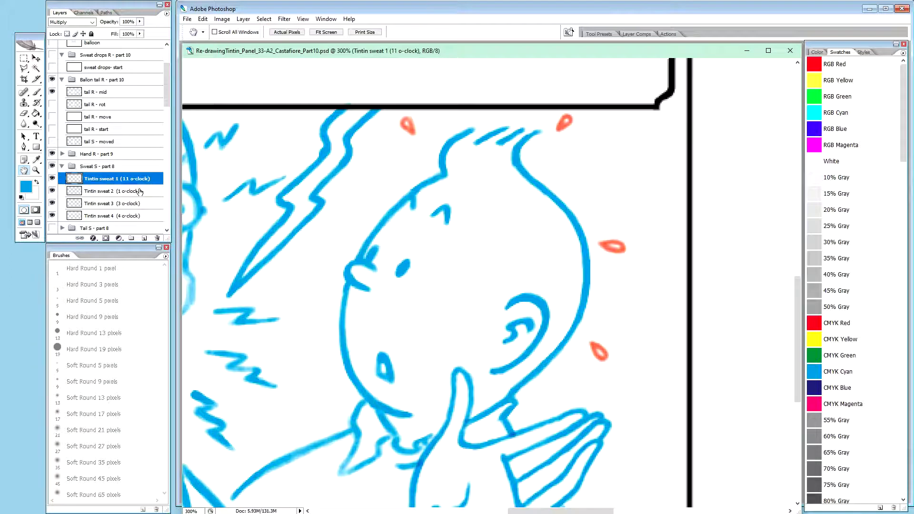
pyautogui.keyDown('shift'); pyautogui.click(139, 216); pyautogui.keyUp('shift')
pyautogui.moveTo(167, 98)
pyautogui.mouseDown()
pyautogui.moveTo(167, 81)
pyautogui.moveTo(169, 96)
pyautogui.mouseUp()
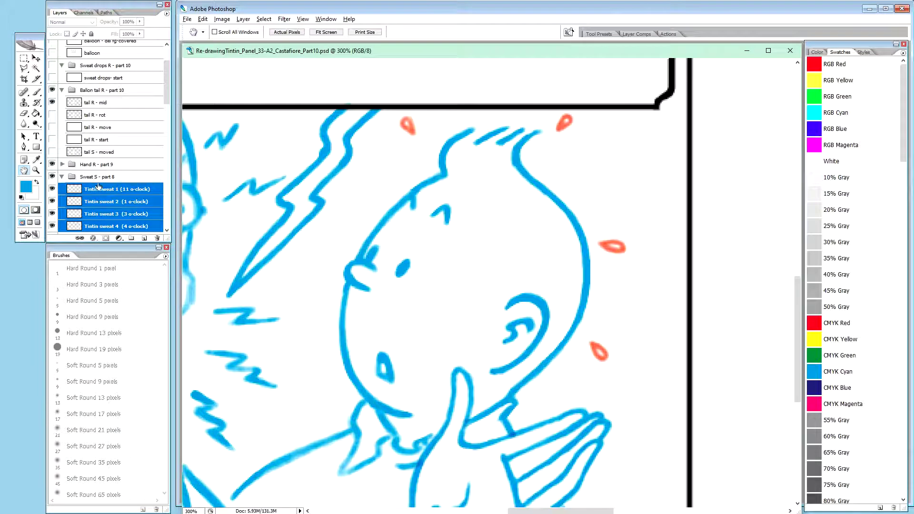
pyautogui.moveTo(99, 191); pyautogui.dragTo(105, 99)
pyautogui.moveTo(106, 99); pyautogui.dragTo(106, 86)
# Step: Hide the original "Sweat S - part 8" group and return to the duplicated sweat layers
pyautogui.scroll(-2, 166, 97)
pyautogui.moveTo(167, 97); pyautogui.dragTo(166, 116)
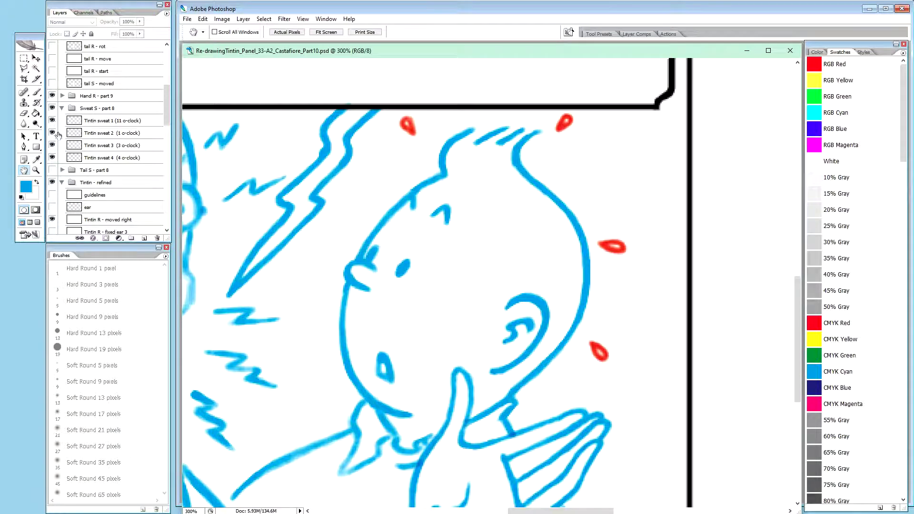
pyautogui.click(51, 108)
pyautogui.moveTo(167, 108); pyautogui.dragTo(170, 78)
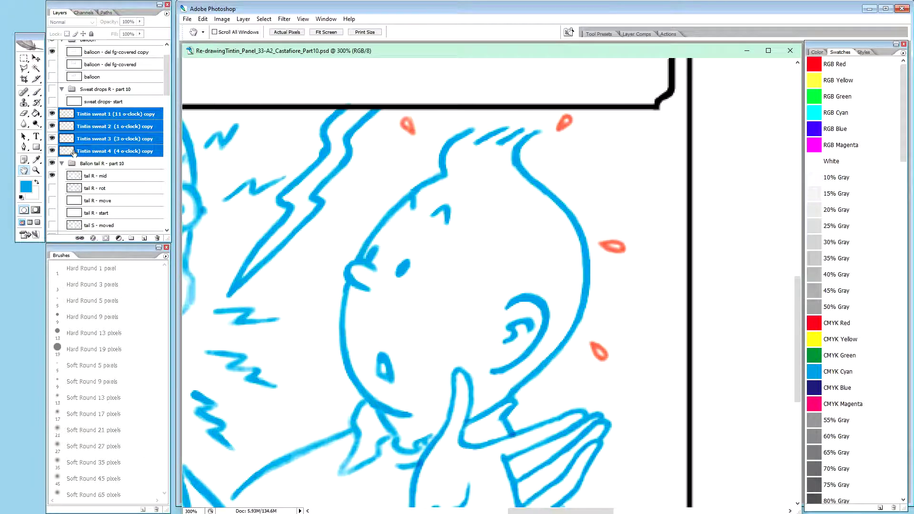
# Step: Remove "copy" from the names of the duplicated "Tintin sweat 4 (4 o-clock)" and "Tintin sweat 3 (3 o-clock)" layers
pyautogui.click(130, 153)
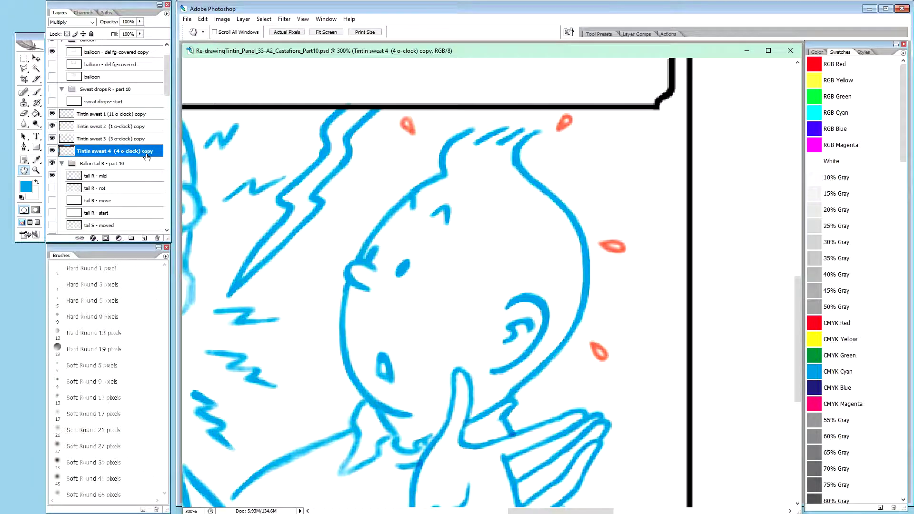
pyautogui.doubleClick(148, 152)
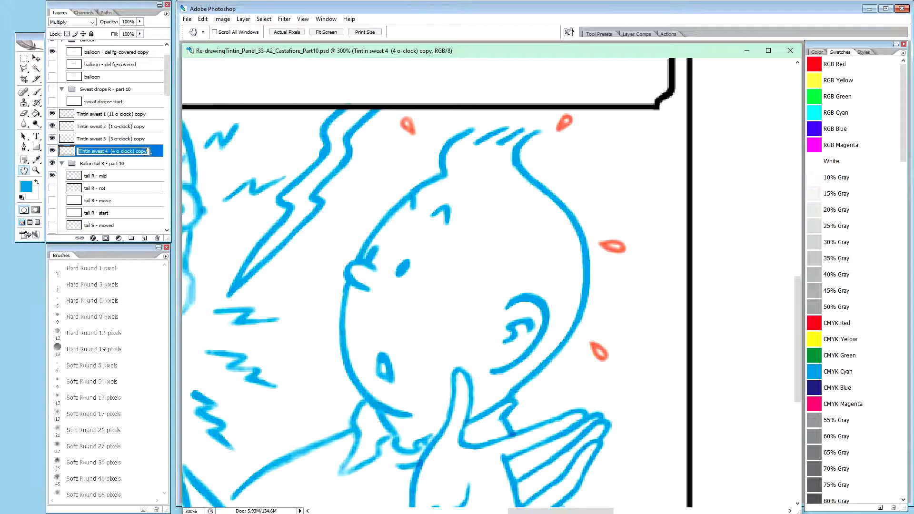
pyautogui.doubleClick(142, 151)
pyautogui.press('BackSpace')
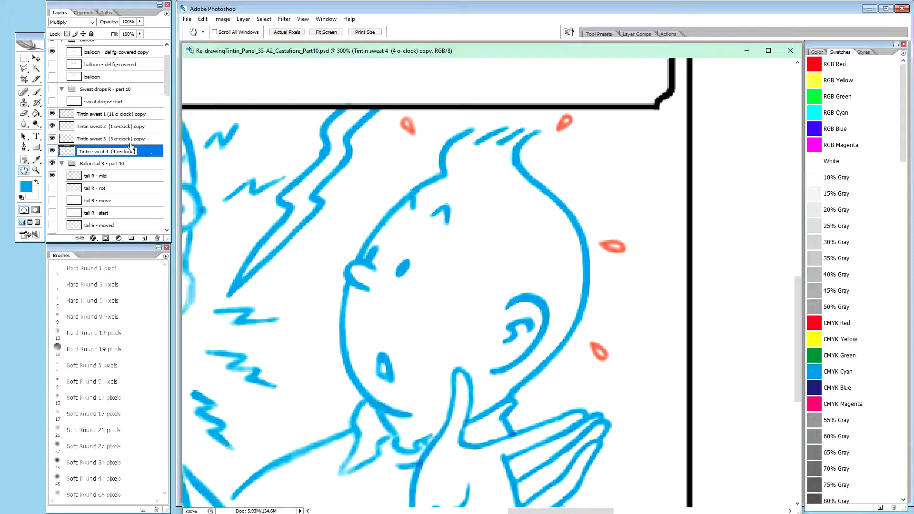
pyautogui.click(139, 139)
pyautogui.doubleClick(142, 139)
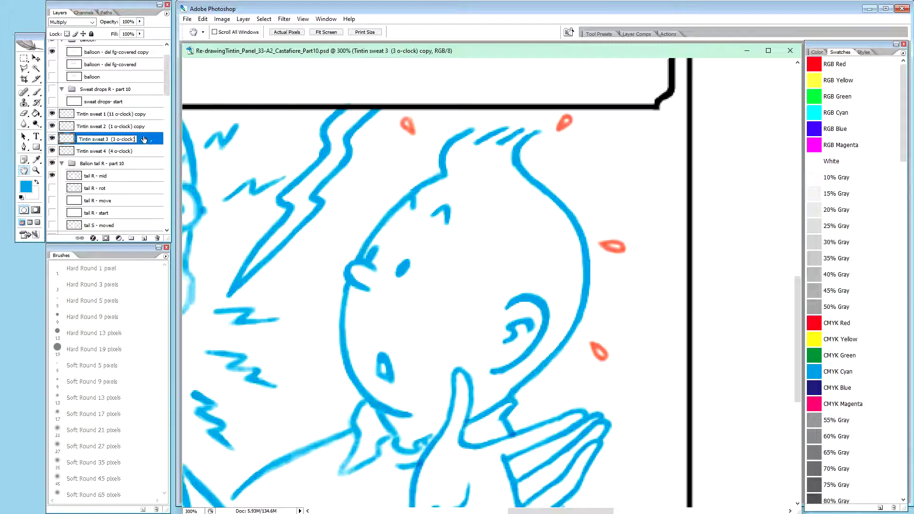
pyautogui.press('Return')
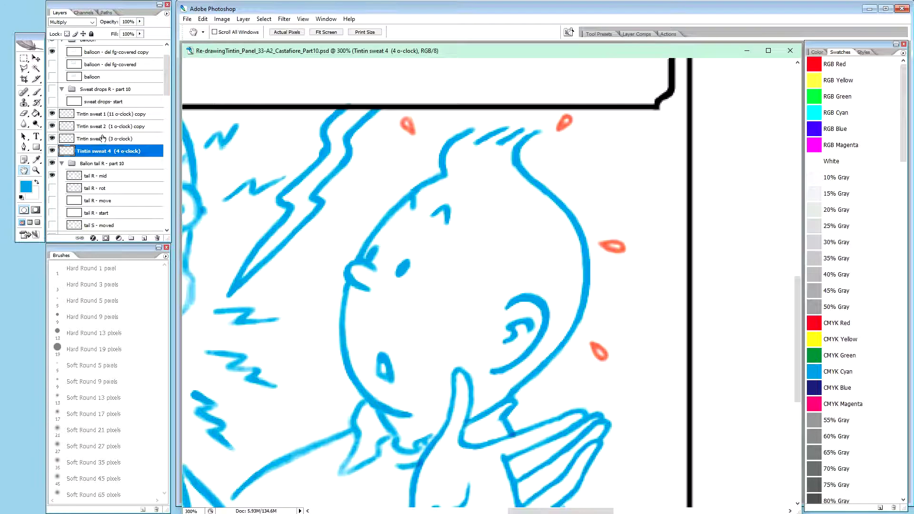
# Step: Rename the duplicated 3 o'clock sweat layer as "Tintin sweat 3 (3 o-clock) - moved"
pyautogui.press('v')
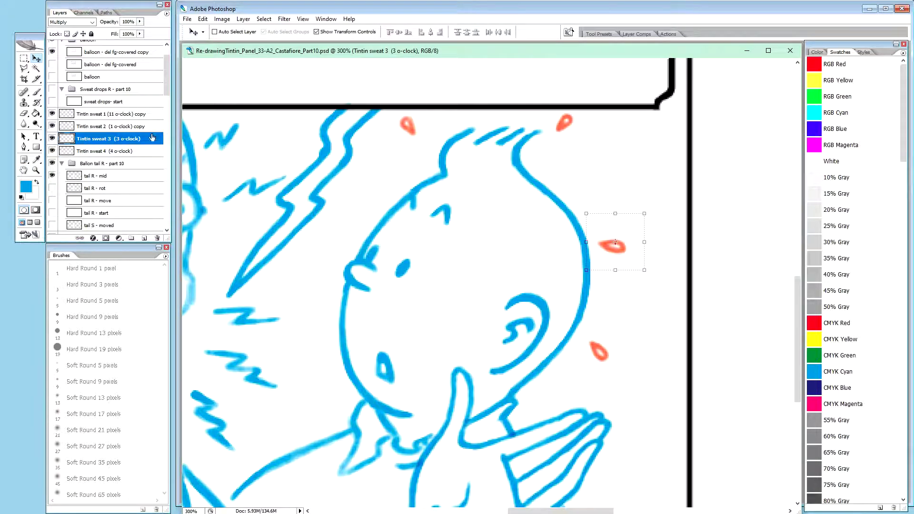
pyautogui.doubleClick(138, 140)
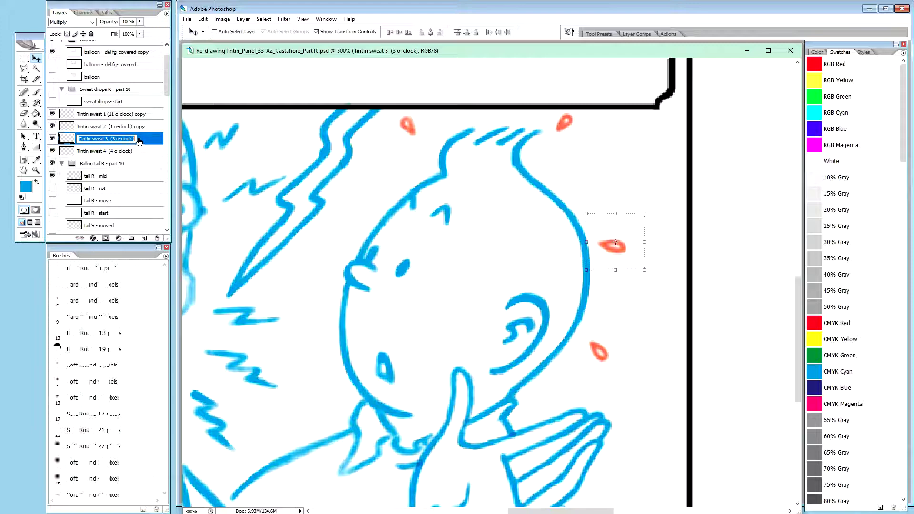
pyautogui.click(140, 140)
pyautogui.write('- moved')
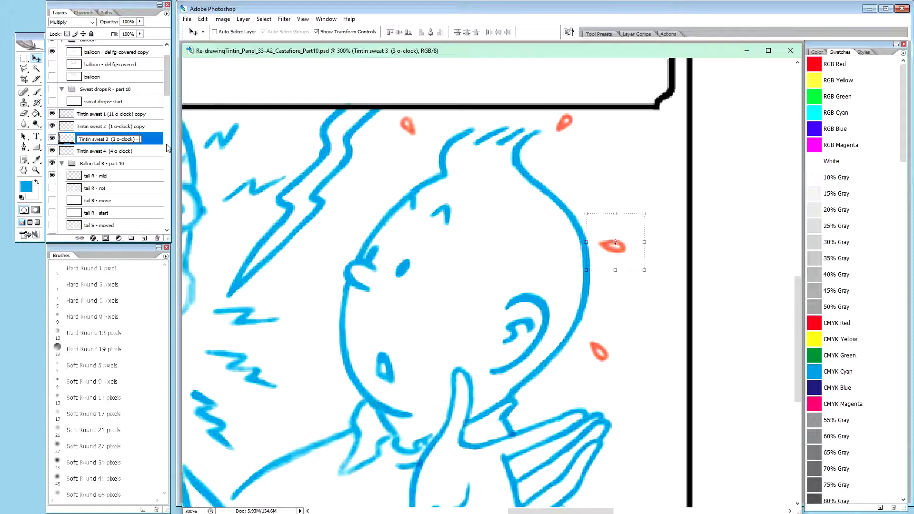
pyautogui.press('Return')
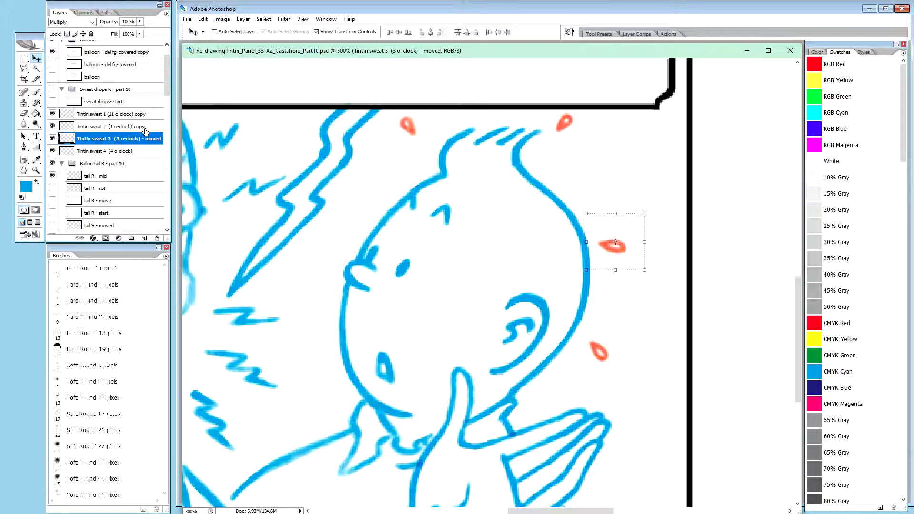
# Step: Move the four duplicated sweat layers into the "Sweat drops R - part 10" group and show that group
pyautogui.click(100, 115)
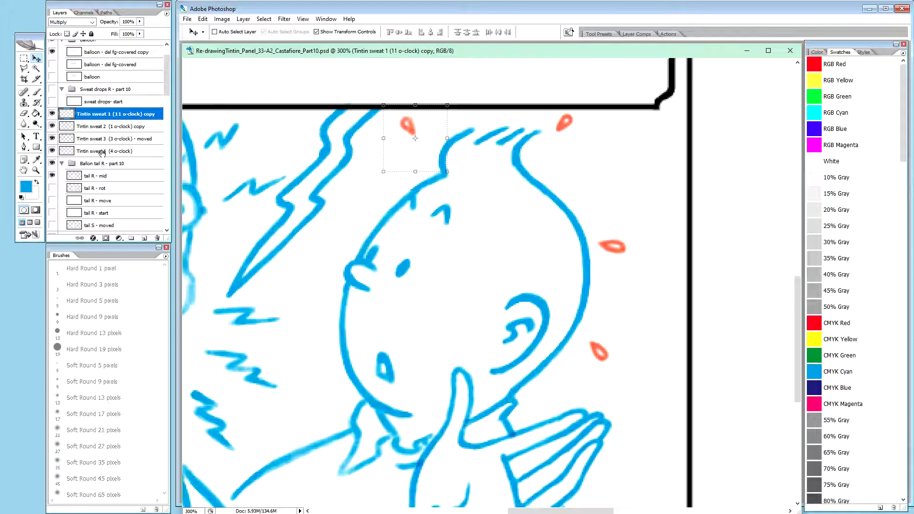
pyautogui.keyDown('shift'); pyautogui.click(105, 151); pyautogui.keyUp('shift')
pyautogui.moveTo(101, 116); pyautogui.dragTo(104, 107)
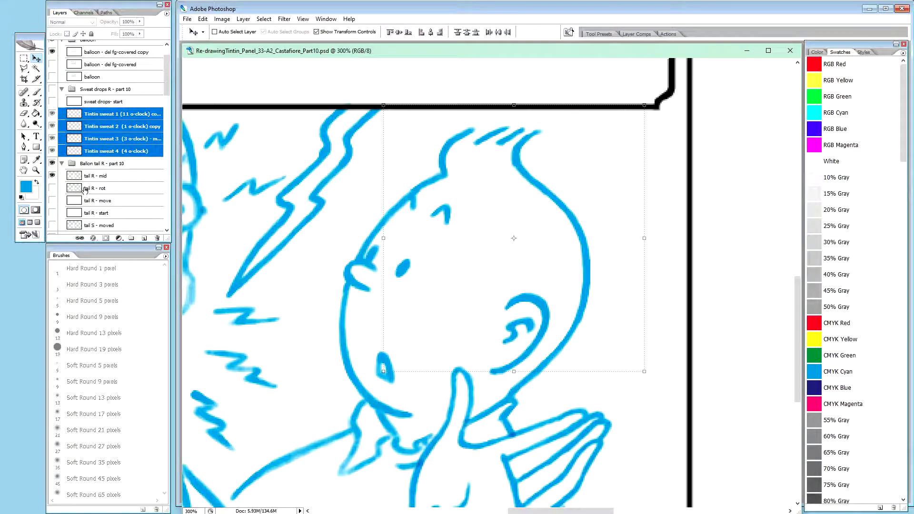
pyautogui.click(102, 102)
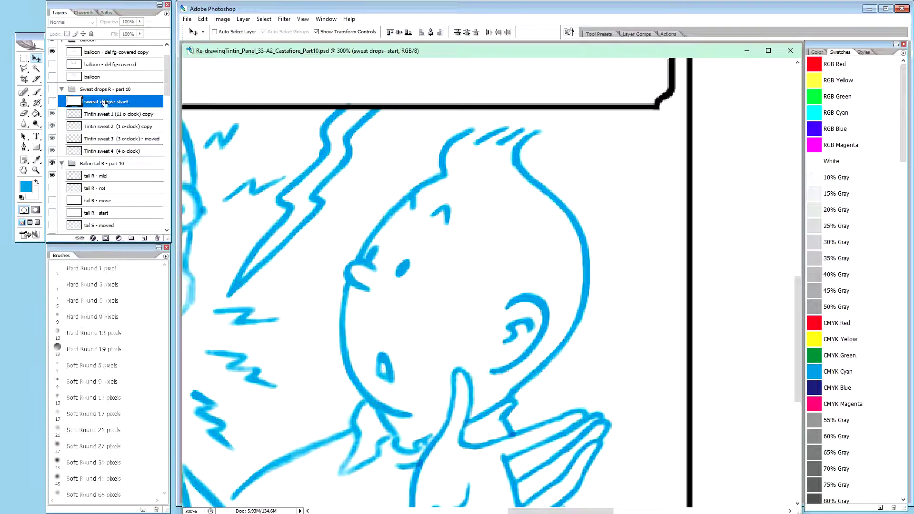
pyautogui.click(54, 151)
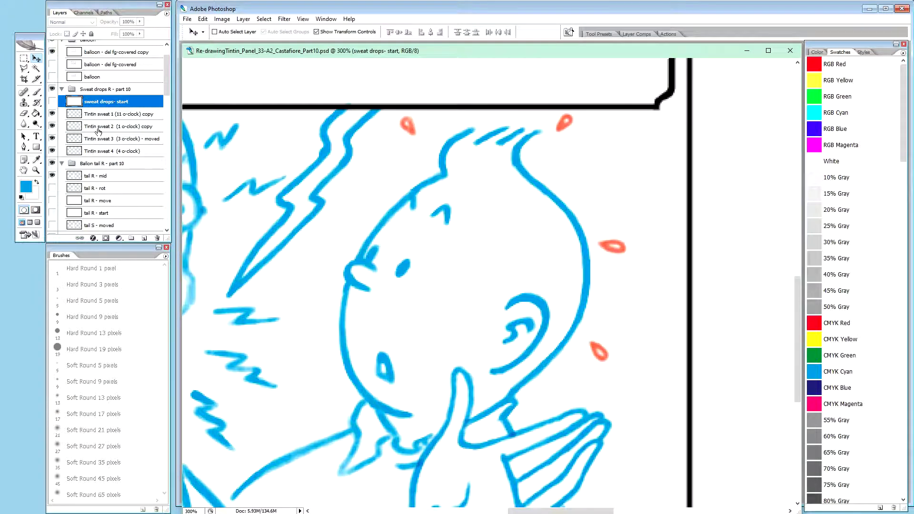
# Step: Rename the "sweat drops- start" layer as "sweat R - start"
pyautogui.doubleClick(109, 103)
pyautogui.doubleClick(111, 102)
pyautogui.write('R')
pyautogui.write(' -')
pyautogui.press('Return')
# Step: Rename the 3 o'clock sweat layer in "Sweat drops R - part 10" as "Tintin sweat 3 (3 o-clock)"
pyautogui.click(136, 117)
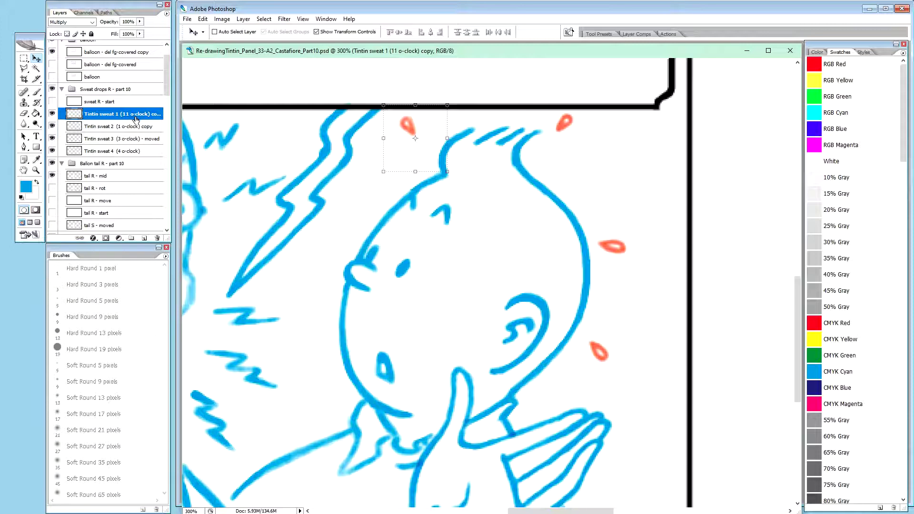
pyautogui.click(137, 139)
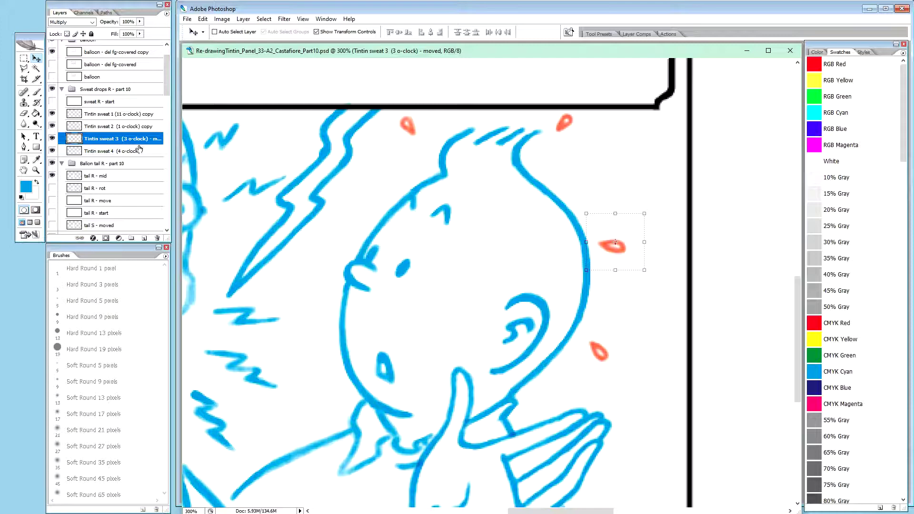
pyautogui.doubleClick(146, 139)
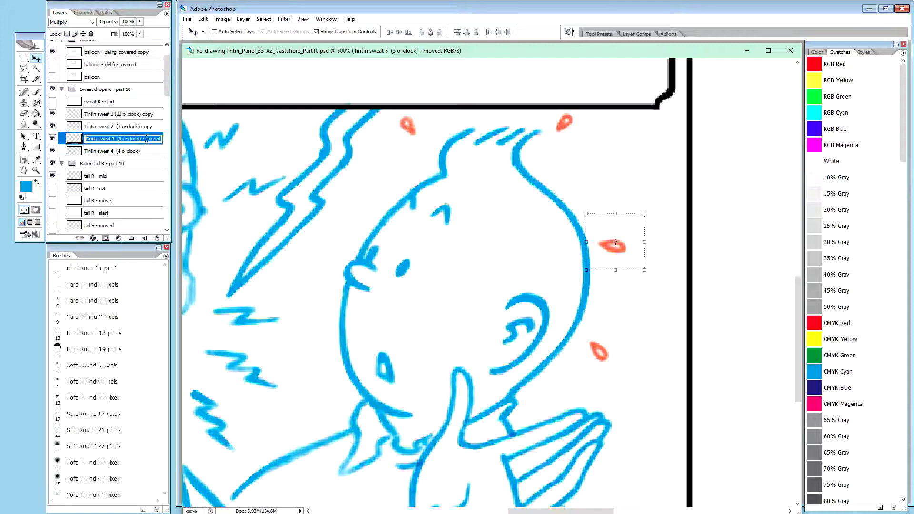
pyautogui.click(128, 116)
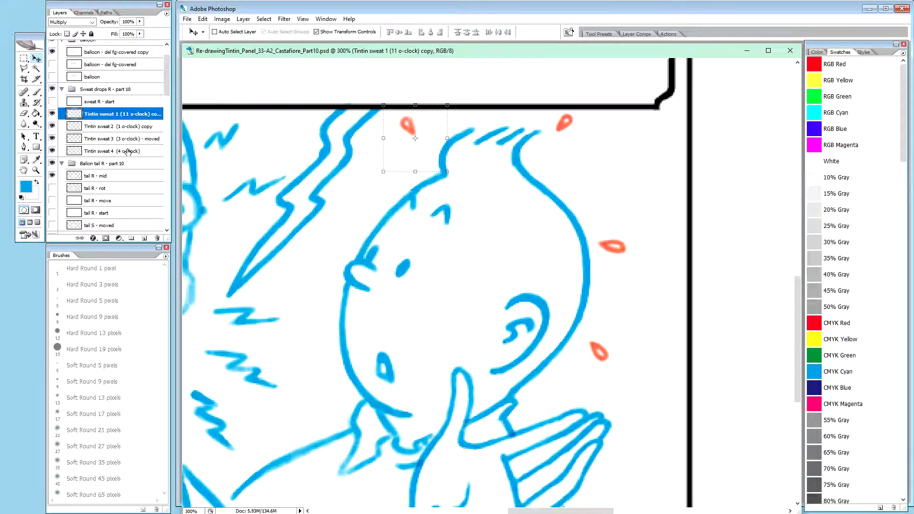
pyautogui.doubleClick(150, 139)
pyautogui.moveTo(146, 139); pyautogui.dragTo(170, 138)
pyautogui.press('BackSpace')
pyautogui.press('BackSpace')
pyautogui.press('BackSpace')
pyautogui.press('BackSpace')
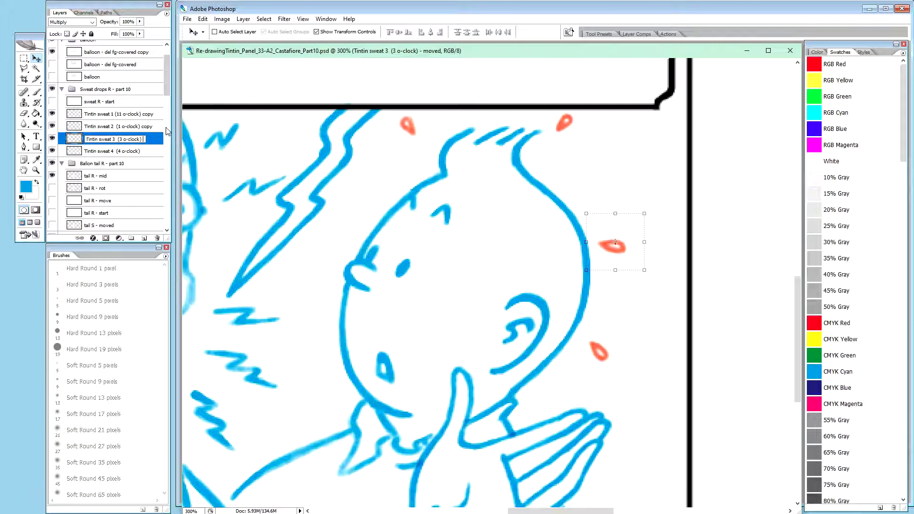
# Step: Rename the duplicated 1 o'clock sweat layer as "Tintin sweat 2 (1 o-clock)"
pyautogui.click(149, 128)
pyautogui.doubleClick(149, 127)
pyautogui.press('BackSpace')
pyautogui.press('BackSpace')
pyautogui.press('BackSpace')
pyautogui.press('BackSpace')
pyautogui.press('BackSpace')
# Step: Rename the duplicated 11 o'clock sweat layer as "Tintin sweat 1 (11 o-clock)"
pyautogui.doubleClick(147, 114)
pyautogui.moveTo(146, 115); pyautogui.dragTo(168, 116)
pyautogui.press('BackSpace')
pyautogui.click(135, 126)
pyautogui.click(134, 140)
pyautogui.click(135, 126)
pyautogui.click(138, 114)
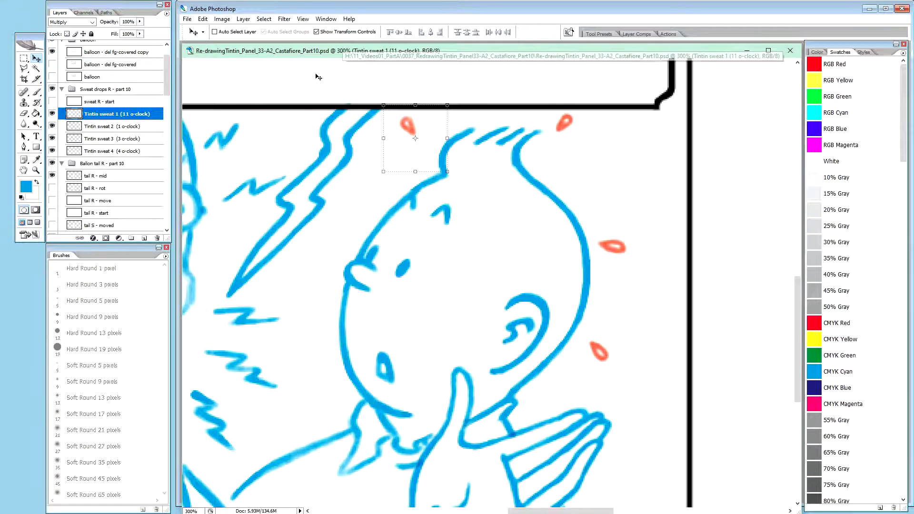
# Step: Show the "sweat R - start" layer and set its blending mode to Multiply
pyautogui.click(114, 102)
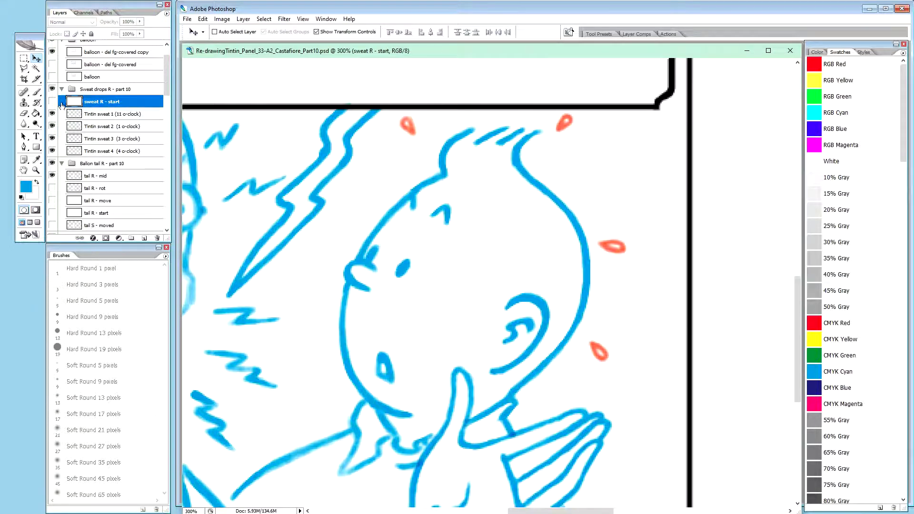
pyautogui.click(53, 101)
pyautogui.hotkey('shift', 'alt', 'm')
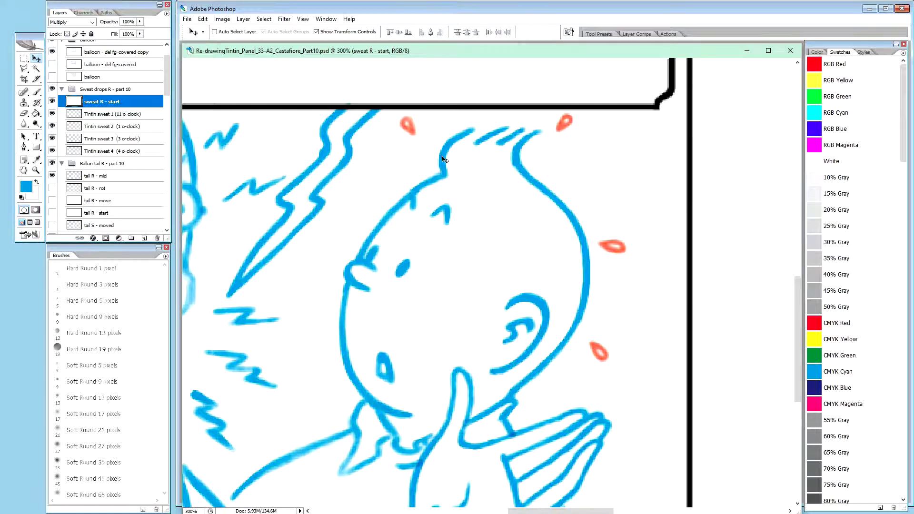
# Step: Trace the red 11 o'clock sweat drop in cyan with the Brush at 20% opacity on "sweat R - start"
pyautogui.press('b')
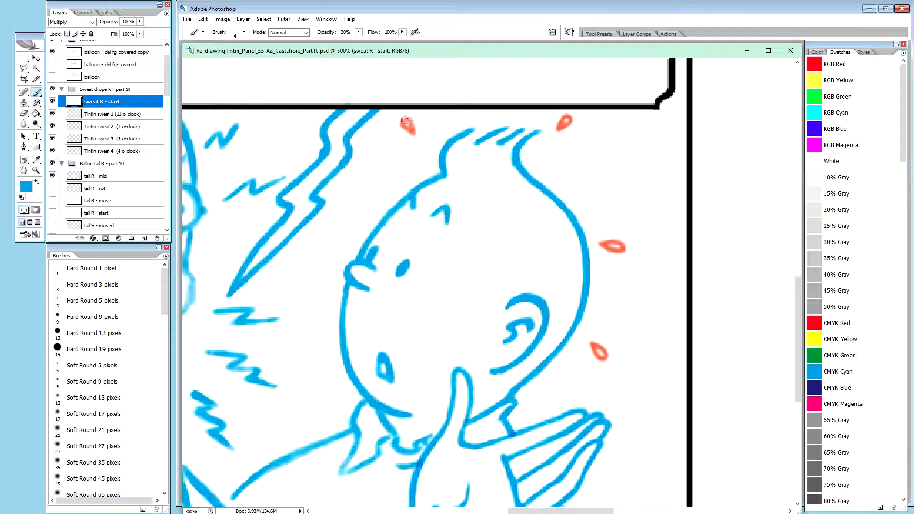
pyautogui.click(403, 121)
pyautogui.moveTo(405, 124)
pyautogui.mouseDown()
pyautogui.moveTo(412, 128)
pyautogui.moveTo(406, 119)
pyautogui.mouseUp()
pyautogui.moveTo(411, 126); pyautogui.dragTo(412, 131)
# Step: Strengthen the cyan outline of the 11 o'clock sweat drop on "sweat R - start" with the Brush at 20% opacity
pyautogui.hotkey('ctrl', '+')
pyautogui.hotkey('ctrl', '+')
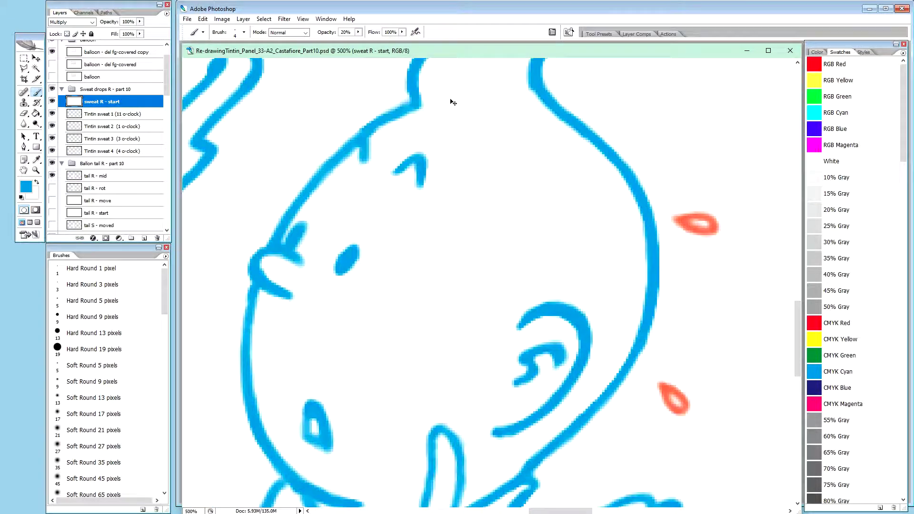
pyautogui.press('space')
pyautogui.moveTo(293, 145)
pyautogui.mouseDown()
pyautogui.moveTo(351, 249)
pyautogui.moveTo(400, 302)
pyautogui.mouseUp()
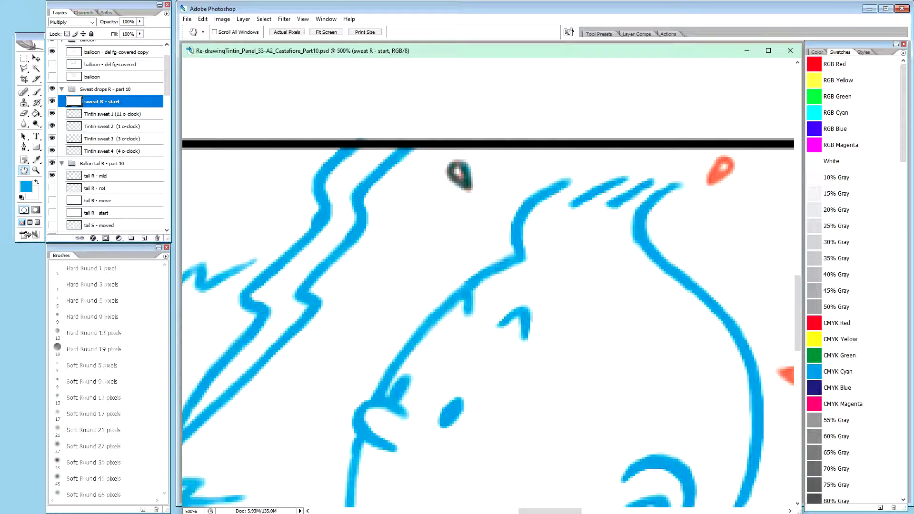
pyautogui.hotkey('ctrl', 'Tab')
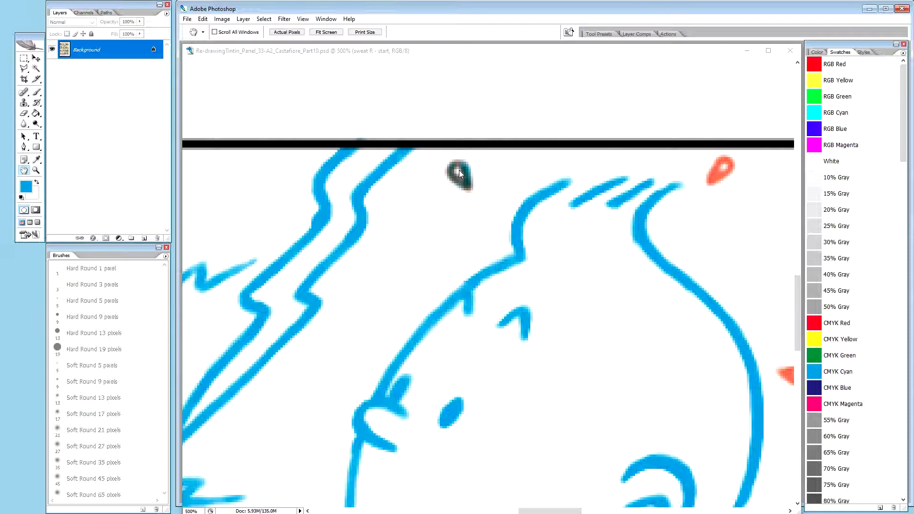
pyautogui.click(460, 51)
pyautogui.press('b')
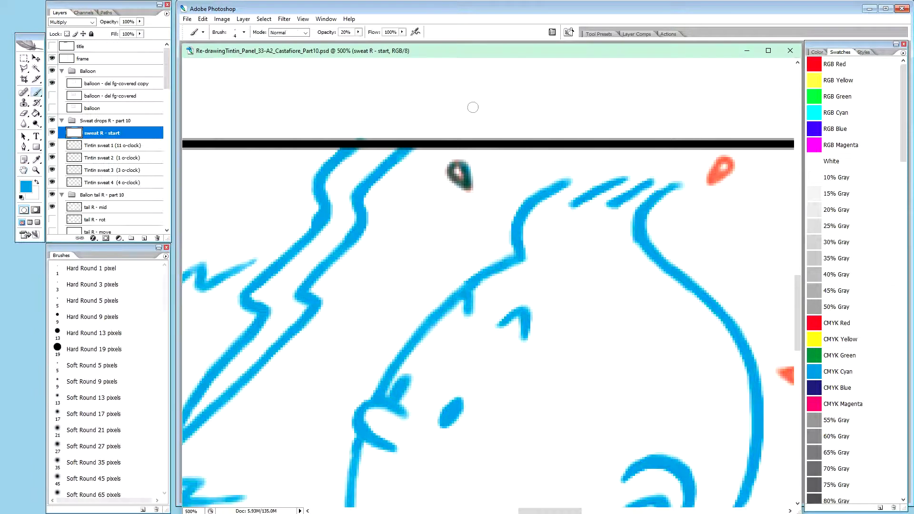
pyautogui.moveTo(453, 182)
pyautogui.mouseDown()
pyautogui.moveTo(454, 172)
pyautogui.moveTo(460, 186)
pyautogui.mouseUp()
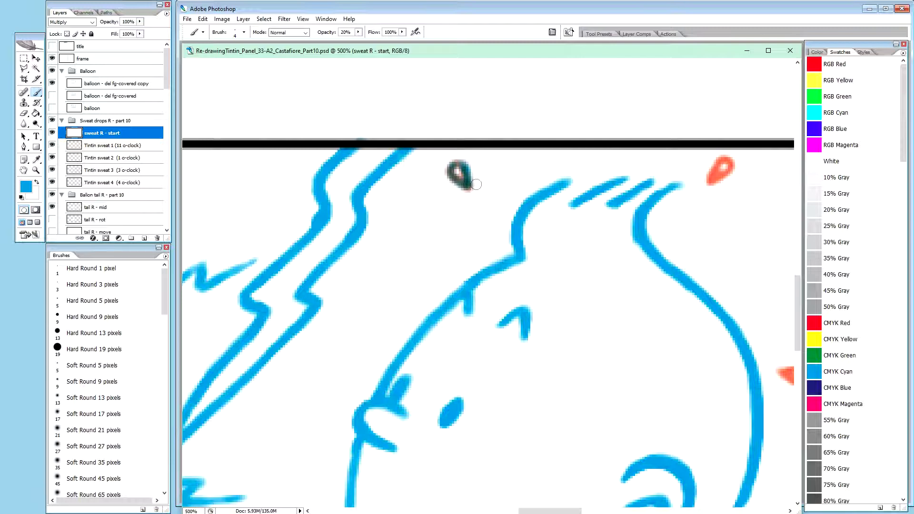
pyautogui.moveTo(457, 174)
pyautogui.mouseDown()
pyautogui.moveTo(450, 180)
pyautogui.moveTo(464, 179)
pyautogui.mouseUp()
pyautogui.moveTo(463, 167); pyautogui.dragTo(451, 169)
pyautogui.moveTo(452, 166); pyautogui.dragTo(452, 173)
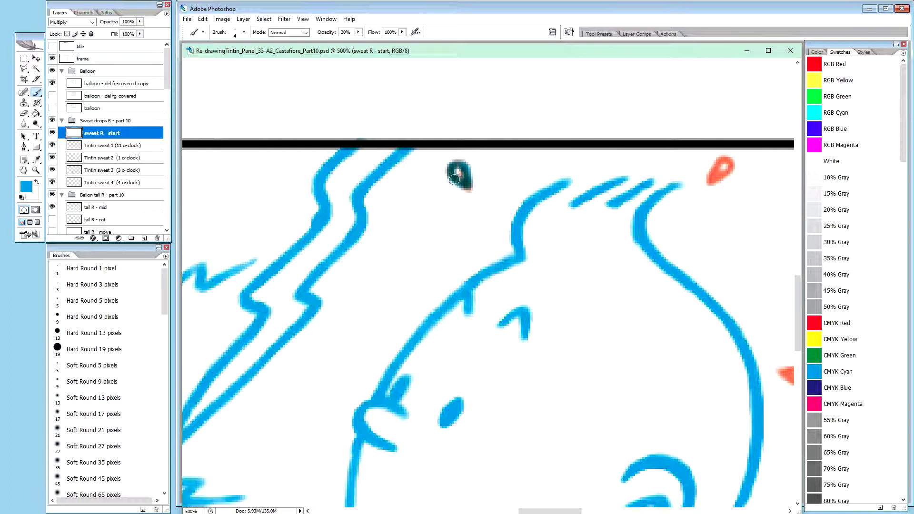
pyautogui.click(457, 179)
pyautogui.click(466, 175)
pyautogui.click(466, 171)
pyautogui.click(464, 168)
pyautogui.click(465, 167)
pyautogui.click(456, 164)
# Step: Trace the red 1 o'clock sweat drop in cyan on "sweat R - start" with the Brush at 20% opacity
pyautogui.hotkey('ctrl', 'Tab')
pyautogui.press('h')
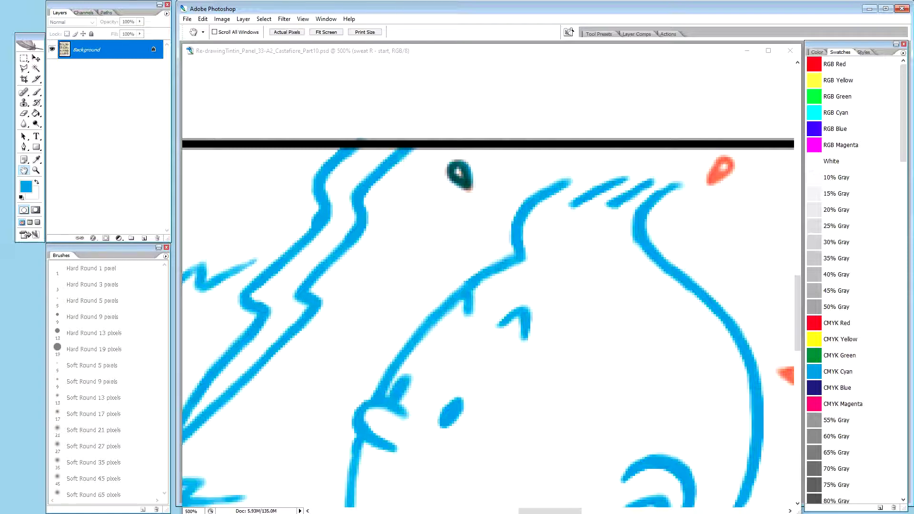
pyautogui.click(613, 53)
pyautogui.moveTo(634, 222); pyautogui.dragTo(395, 184)
pyautogui.press('b')
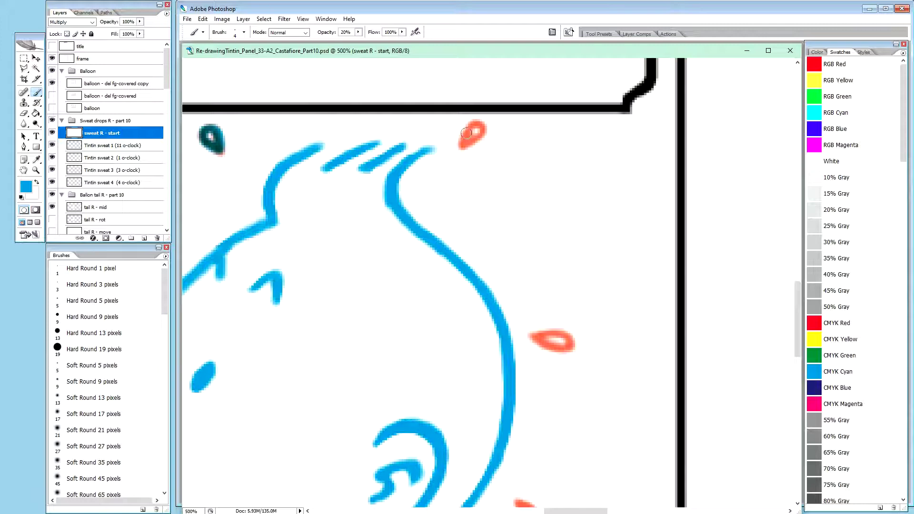
pyautogui.moveTo(470, 128)
pyautogui.mouseDown()
pyautogui.moveTo(467, 135)
pyautogui.moveTo(471, 125)
pyautogui.mouseUp()
pyautogui.moveTo(463, 144)
pyautogui.mouseDown()
pyautogui.moveTo(484, 127)
pyautogui.moveTo(482, 138)
pyautogui.moveTo(483, 126)
pyautogui.mouseUp()
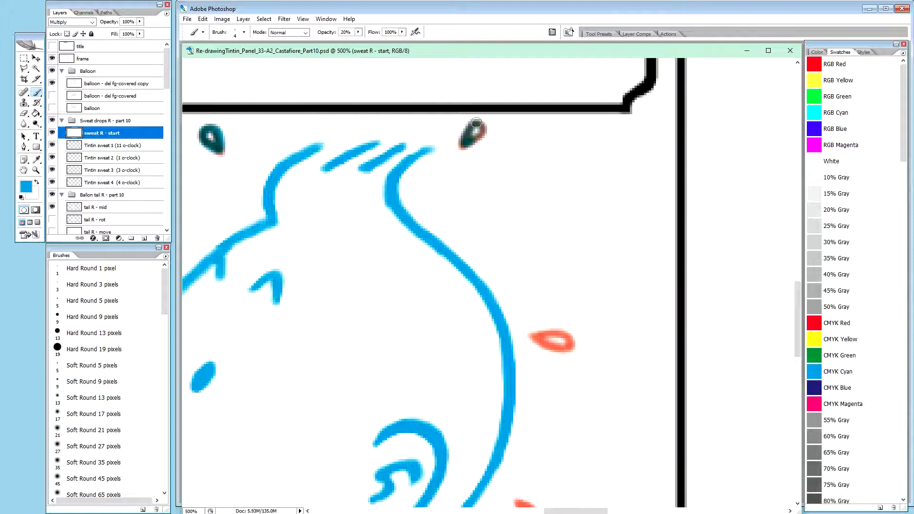
pyautogui.moveTo(477, 124)
pyautogui.mouseDown()
pyautogui.moveTo(481, 138)
pyautogui.moveTo(461, 145)
pyautogui.mouseUp()
# Step: Clean up the left outer edge of the 1 o'clock sweat drop with white at 100% brush opacity
pyautogui.press('x')
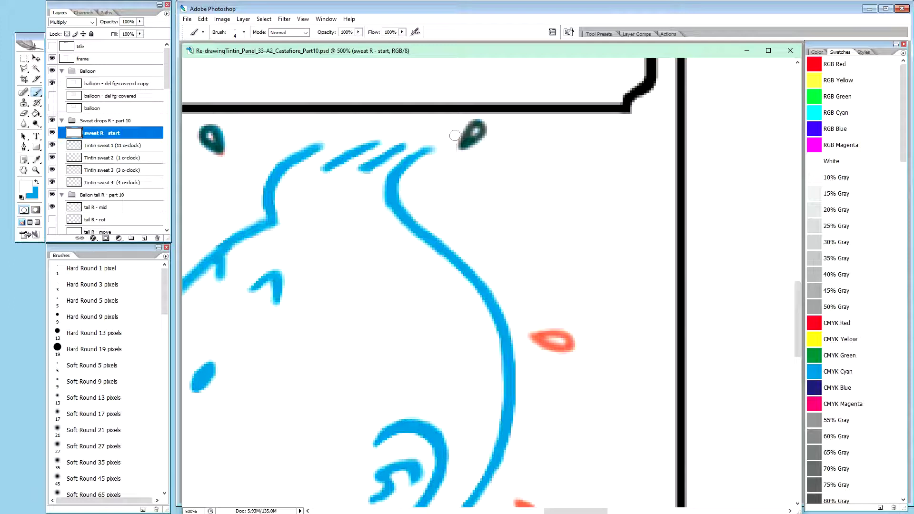
pyautogui.moveTo(457, 127); pyautogui.dragTo(453, 146)
pyautogui.moveTo(456, 126); pyautogui.dragTo(455, 136)
# Step: Trace the red 3 o'clock sweat drop in cyan on "sweat R - start" with the Brush at 20% opacity
pyautogui.press('space')
pyautogui.moveTo(526, 263)
pyautogui.mouseDown()
pyautogui.moveTo(481, 113)
pyautogui.moveTo(481, 173)
pyautogui.moveTo(488, 167)
pyautogui.mouseUp()
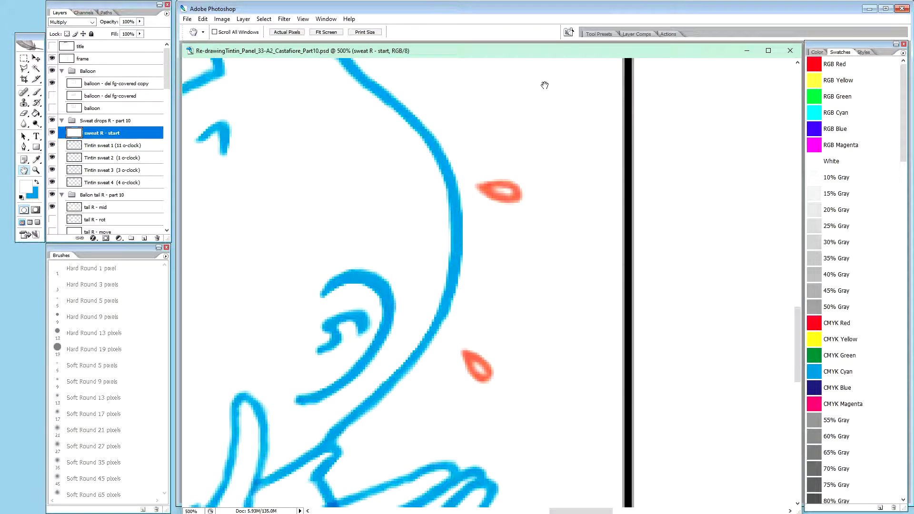
pyautogui.press('x')
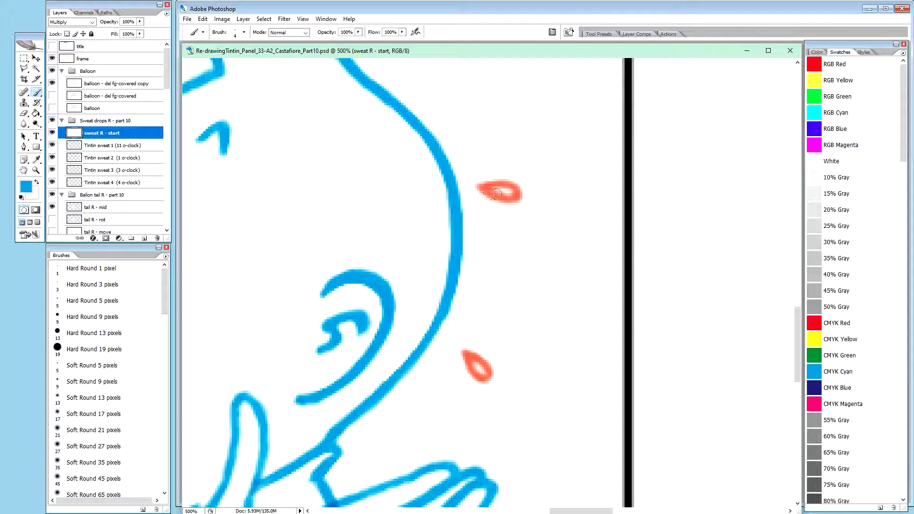
pyautogui.moveTo(490, 187); pyautogui.dragTo(489, 183)
pyautogui.press('2')
pyautogui.moveTo(490, 184)
pyautogui.mouseDown()
pyautogui.moveTo(508, 180)
pyautogui.moveTo(495, 181)
pyautogui.moveTo(514, 185)
pyautogui.moveTo(513, 199)
pyautogui.moveTo(520, 194)
pyautogui.moveTo(497, 196)
pyautogui.mouseUp()
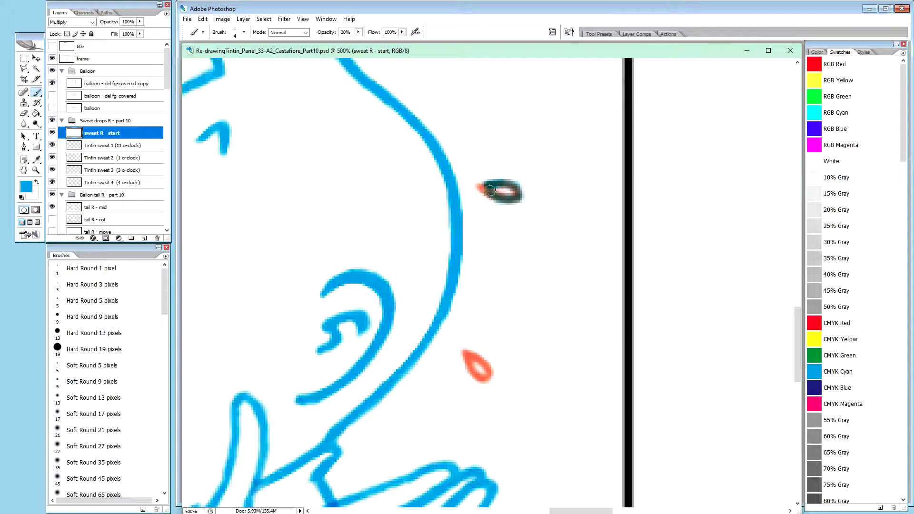
pyautogui.moveTo(482, 186); pyautogui.dragTo(483, 186)
pyautogui.moveTo(483, 185); pyautogui.dragTo(486, 186)
pyautogui.moveTo(506, 184)
pyautogui.mouseDown()
pyautogui.moveTo(521, 195)
pyautogui.moveTo(493, 201)
pyautogui.moveTo(529, 201)
pyautogui.mouseUp()
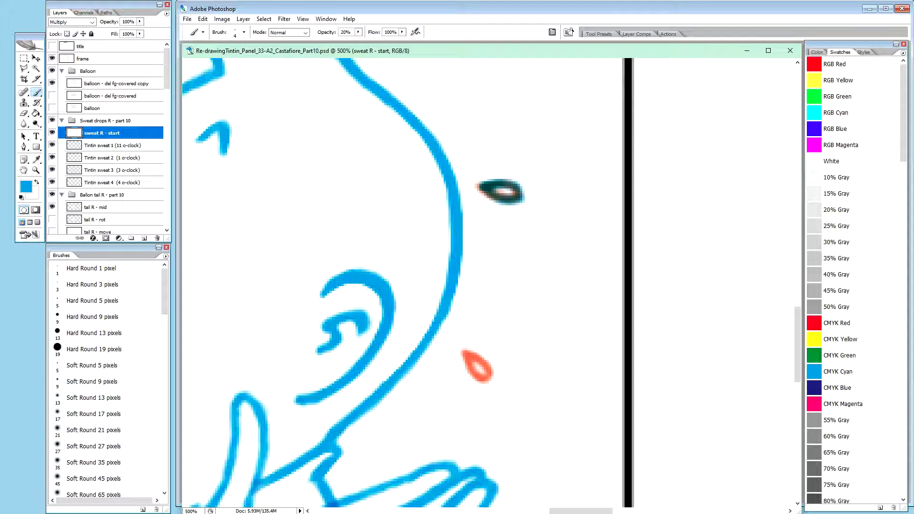
# Step: Trace the red 4 o'clock sweat drop in cyan on "sweat R - start" with the Brush at 20% opacity
pyautogui.hotkey('ctrl', 'Tab')
pyautogui.press('space')
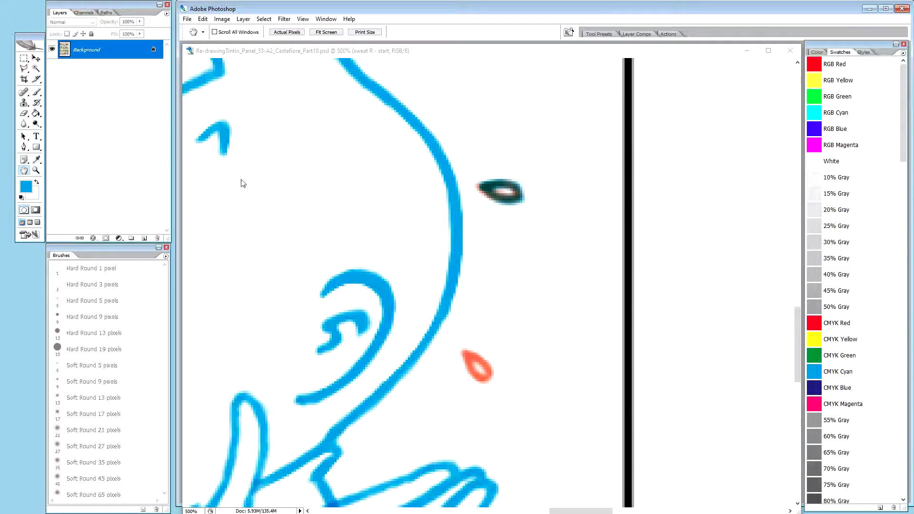
pyautogui.click(426, 53)
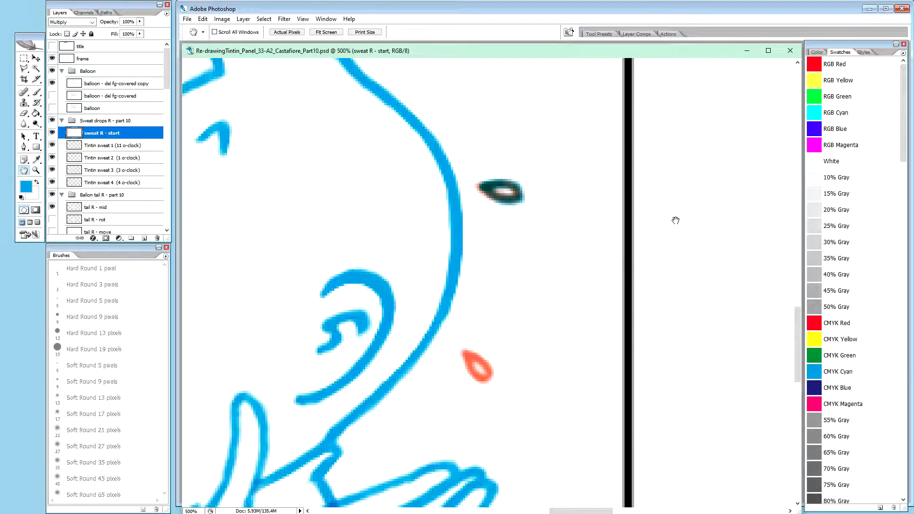
pyautogui.moveTo(648, 233); pyautogui.dragTo(652, 51)
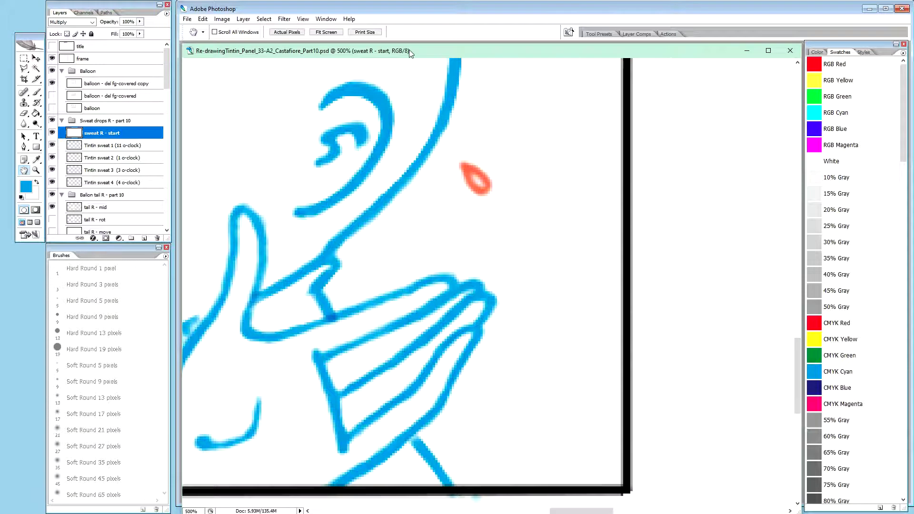
pyautogui.press('b')
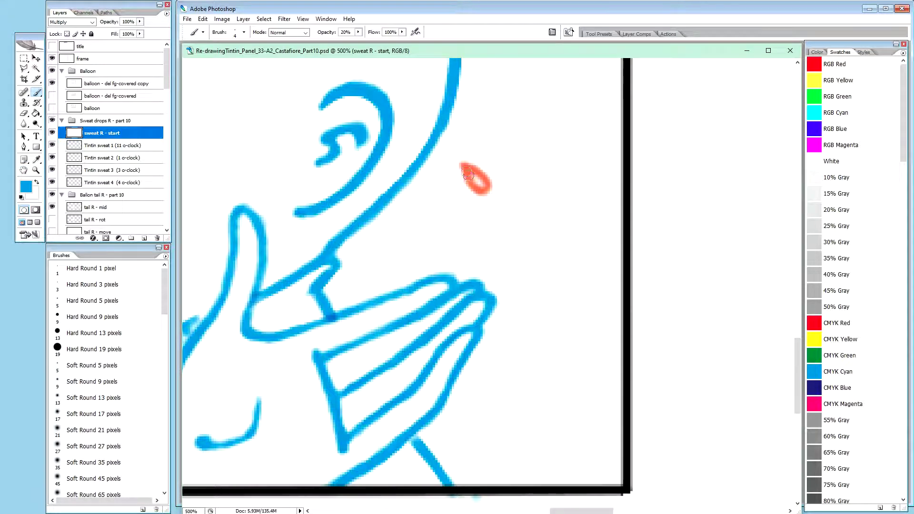
pyautogui.moveTo(470, 179)
pyautogui.mouseDown()
pyautogui.moveTo(481, 189)
pyautogui.moveTo(488, 181)
pyautogui.moveTo(467, 165)
pyautogui.mouseUp()
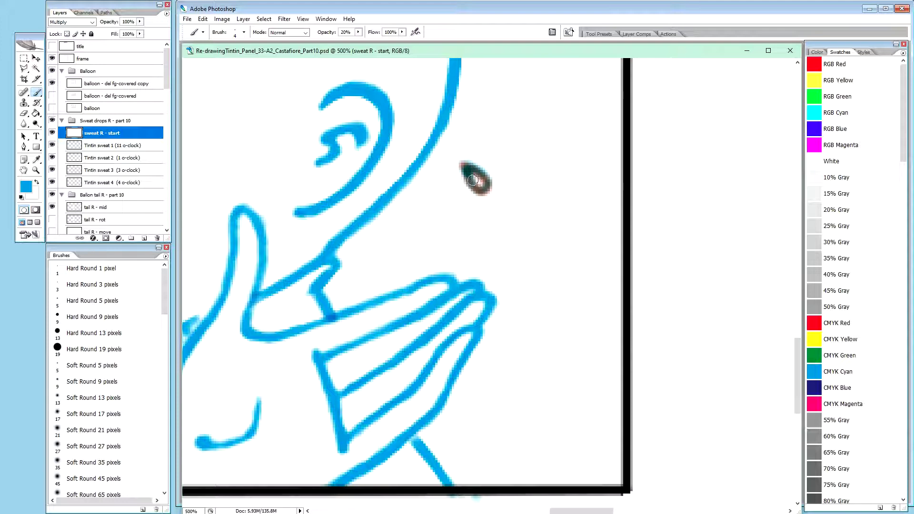
pyautogui.moveTo(473, 182); pyautogui.dragTo(477, 184)
# Step: Hide the four red "Tintin sweat" layers and strengthen the cyan outline of the 4 o'clock sweat drop
pyautogui.moveTo(52, 183); pyautogui.dragTo(53, 146)
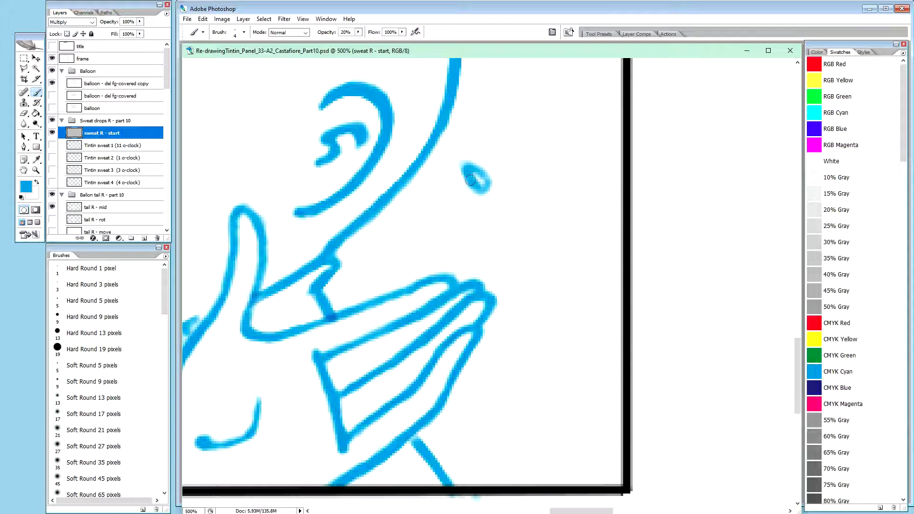
pyautogui.moveTo(470, 181)
pyautogui.mouseDown()
pyautogui.moveTo(487, 189)
pyautogui.moveTo(480, 167)
pyautogui.moveTo(468, 170)
pyautogui.mouseUp()
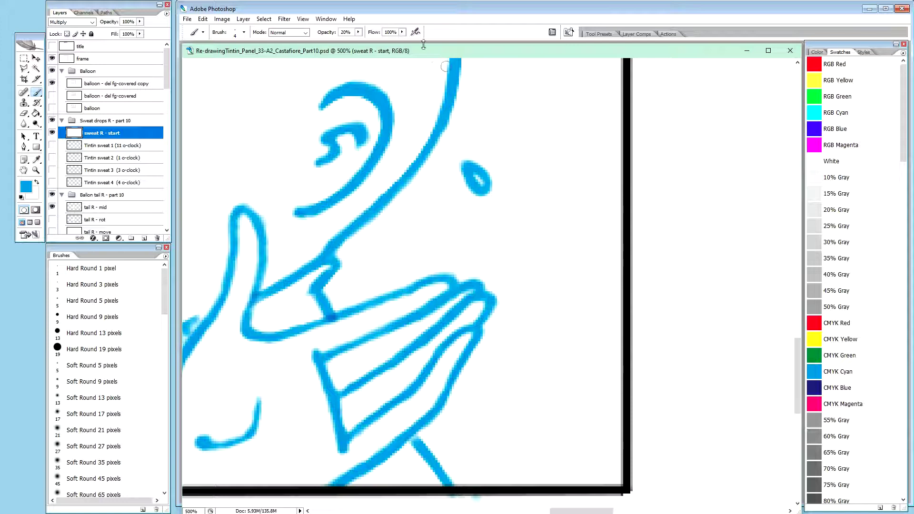
# Step: Refine the 4 o'clock sweat drop, trimming its outer edge and hollow with white and touching up its outline in cyan
pyautogui.press('x')
pyautogui.press('0')
pyautogui.moveTo(456, 173); pyautogui.dragTo(467, 192)
pyautogui.moveTo(481, 181); pyautogui.dragTo(478, 178)
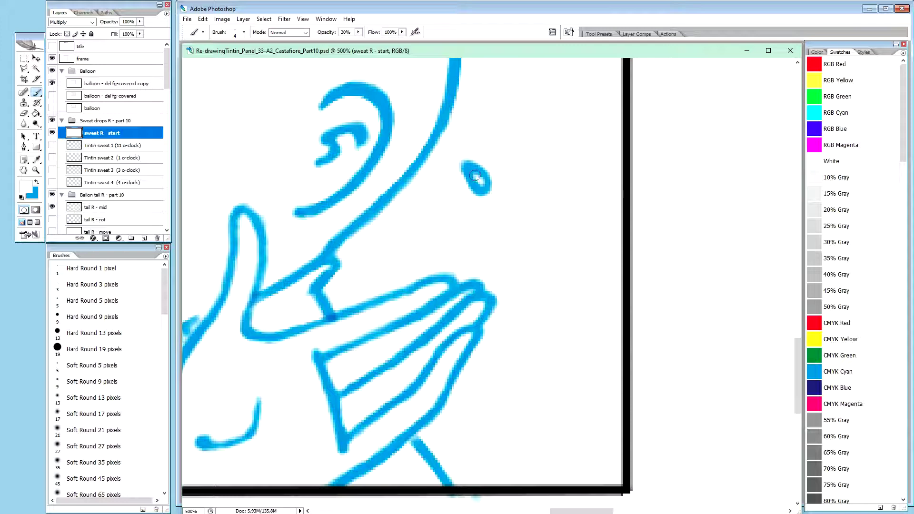
pyautogui.moveTo(473, 173); pyautogui.dragTo(474, 172)
pyautogui.press('x')
pyautogui.press('x')
pyautogui.moveTo(481, 183); pyautogui.dragTo(472, 174)
pyautogui.press('x')
pyautogui.moveTo(473, 182); pyautogui.dragTo(476, 186)
pyautogui.press('x')
pyautogui.moveTo(462, 157); pyautogui.dragTo(469, 166)
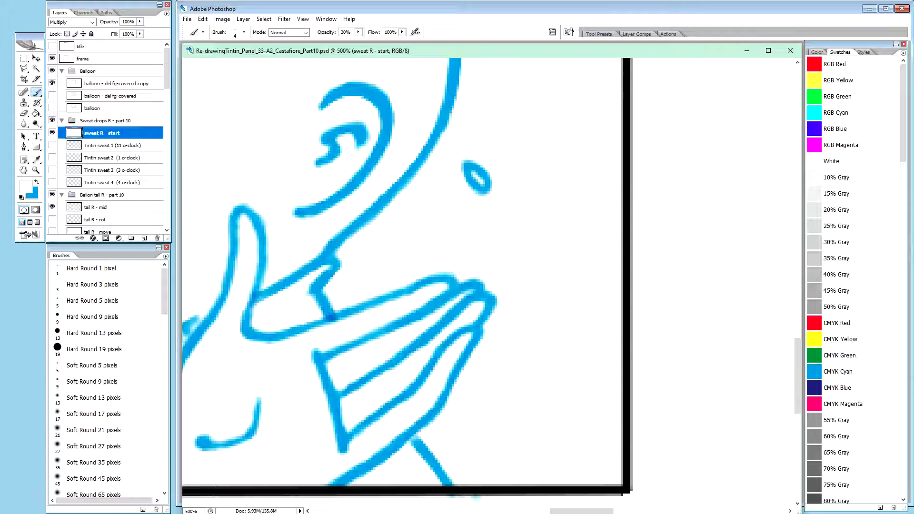
# Step: Strengthen the cyan outline and pointed tip of the 3 o'clock sweat drop with the Brush at 20% opacity
pyautogui.hotkey('ctrl', 'Tab')
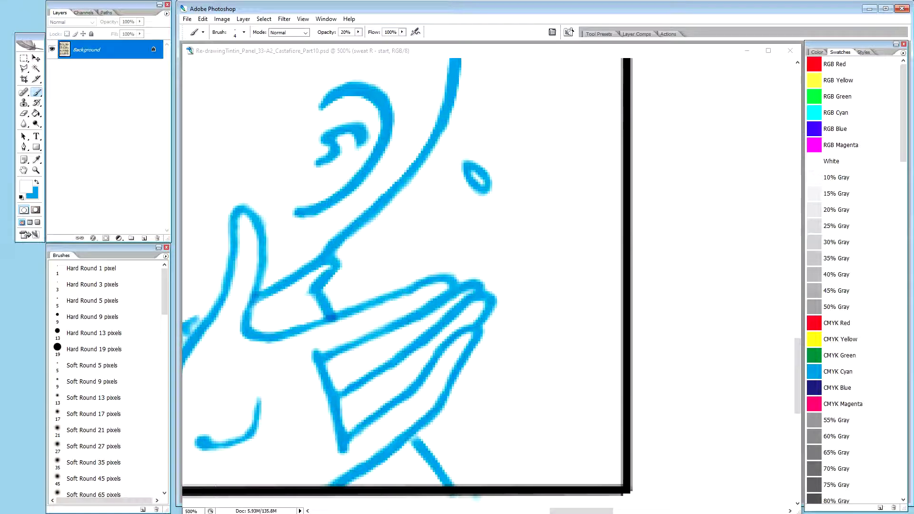
pyautogui.click(457, 54)
pyautogui.scroll(1, 462, 117)
pyautogui.scroll(5, 461, 118)
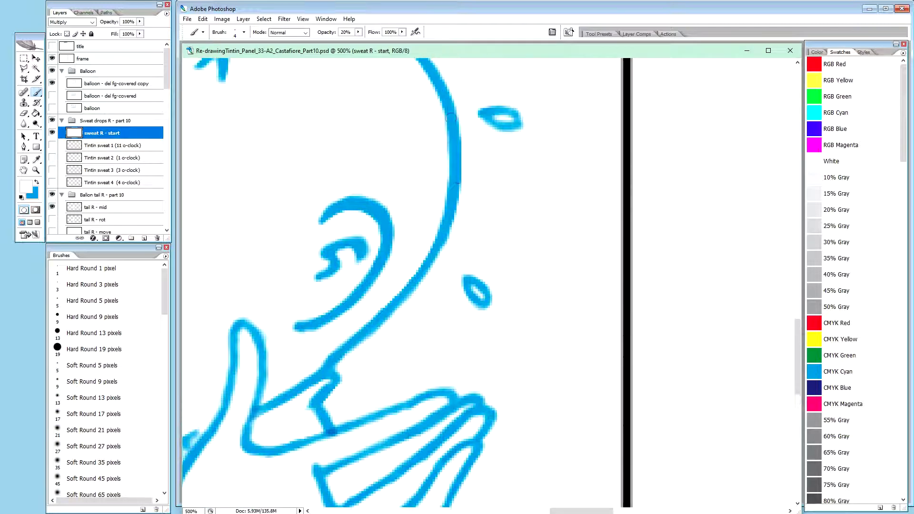
pyautogui.scroll(1, 443, 122)
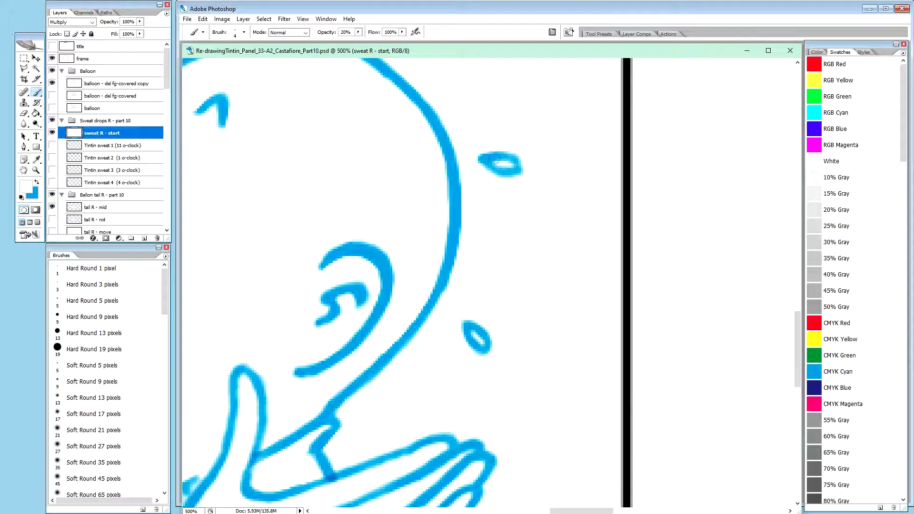
pyautogui.press('x')
pyautogui.moveTo(486, 155)
pyautogui.mouseDown()
pyautogui.moveTo(517, 154)
pyautogui.moveTo(490, 155)
pyautogui.moveTo(517, 156)
pyautogui.moveTo(509, 155)
pyautogui.moveTo(522, 161)
pyautogui.moveTo(509, 172)
pyautogui.mouseUp()
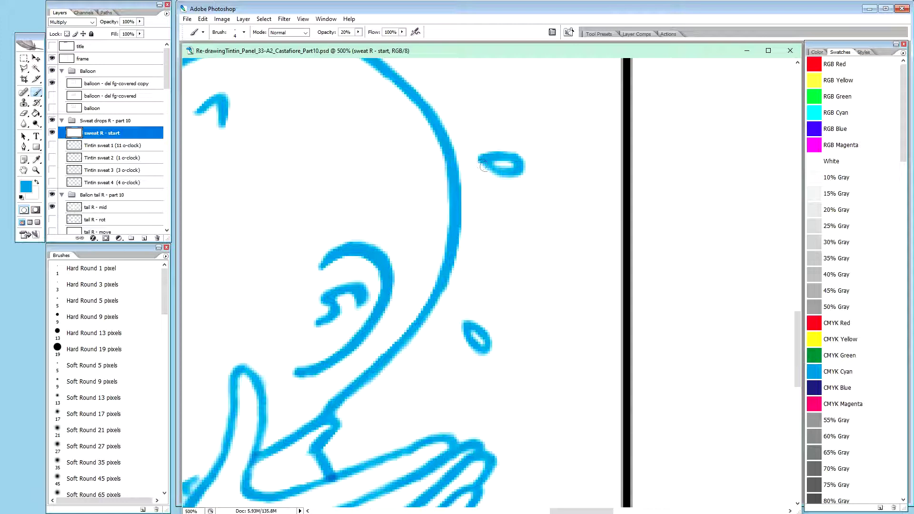
pyautogui.moveTo(482, 159); pyautogui.dragTo(490, 165)
# Step: Trim the lower edge and rounded end of the 3 o'clock sweat drop with white
pyautogui.press('x')
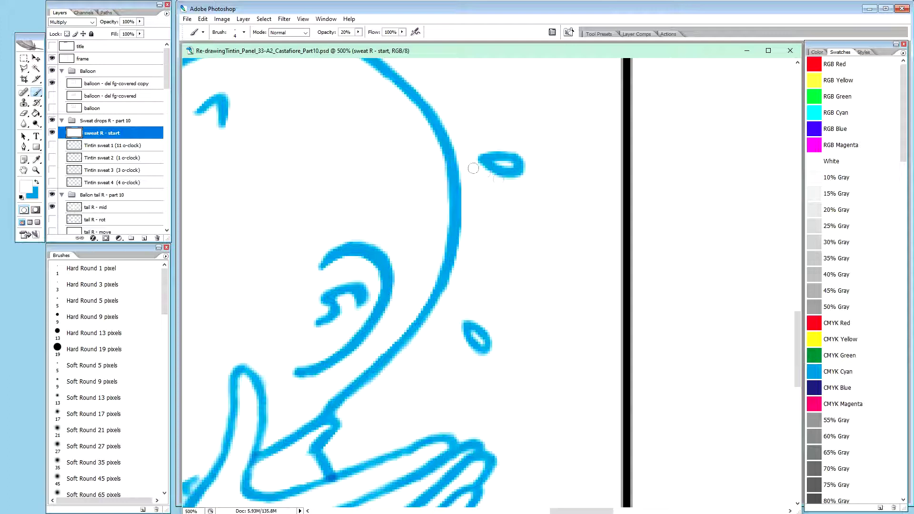
pyautogui.moveTo(477, 167)
pyautogui.mouseDown()
pyautogui.moveTo(517, 178)
pyautogui.moveTo(505, 176)
pyautogui.mouseUp()
pyautogui.moveTo(485, 174); pyautogui.dragTo(500, 177)
pyautogui.moveTo(523, 153); pyautogui.dragTo(526, 174)
pyautogui.moveTo(522, 173); pyautogui.dragTo(510, 180)
# Step: Refine the hollow, outline and tip of the 3 o'clock sweat drop with a 2-pixel brush, alternating cyan and white
pyautogui.press('x')
pyautogui.click(501, 162)
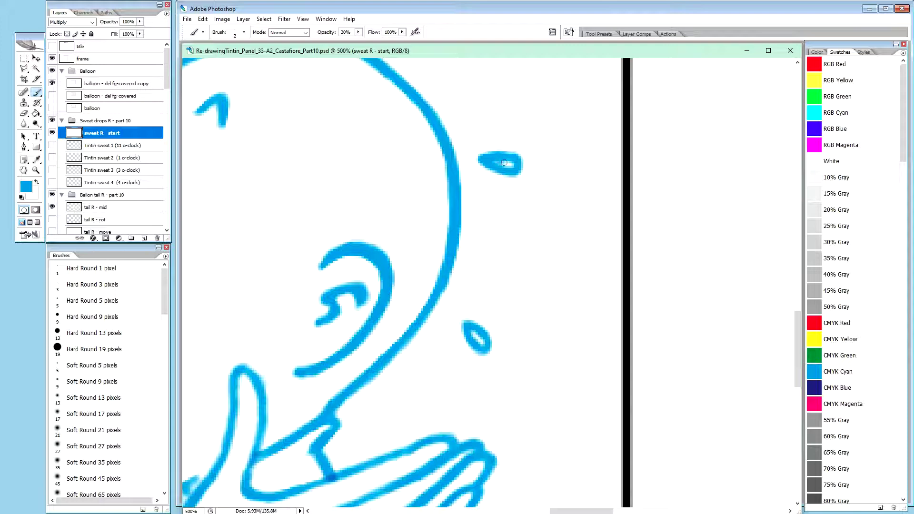
pyautogui.press('x')
pyautogui.moveTo(493, 161); pyautogui.dragTo(512, 165)
pyautogui.press('x')
pyautogui.moveTo(516, 170); pyautogui.dragTo(515, 164)
pyautogui.moveTo(498, 154); pyautogui.dragTo(504, 153)
pyautogui.press('x')
pyautogui.moveTo(495, 151); pyautogui.dragTo(477, 152)
pyautogui.press('x')
pyautogui.moveTo(490, 160)
pyautogui.mouseDown()
pyautogui.moveTo(479, 155)
pyautogui.moveTo(494, 153)
pyautogui.mouseUp()
# Step: Lighten the hollow of the 1 o'clock sweat drop with white, using the 2-pixel Brush at 20% opacity
pyautogui.press('h')
pyautogui.moveTo(461, 116)
pyautogui.mouseDown()
pyautogui.moveTo(478, 206)
pyautogui.moveTo(474, 185)
pyautogui.moveTo(494, 223)
pyautogui.mouseUp()
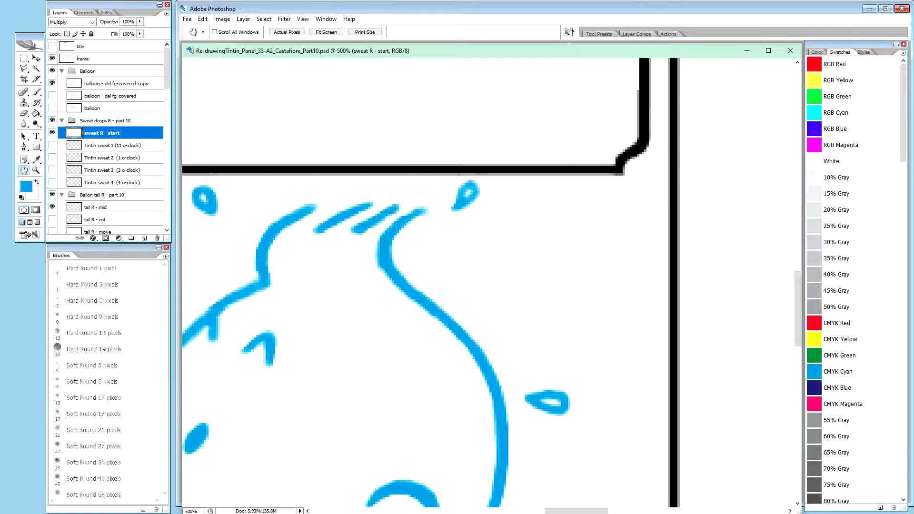
pyautogui.hotkey('ctrl', 'Tab')
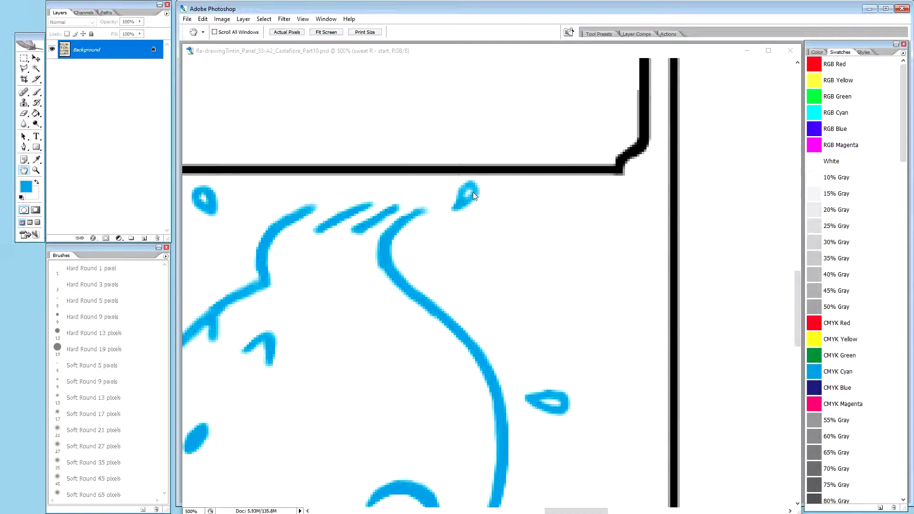
pyautogui.press('b')
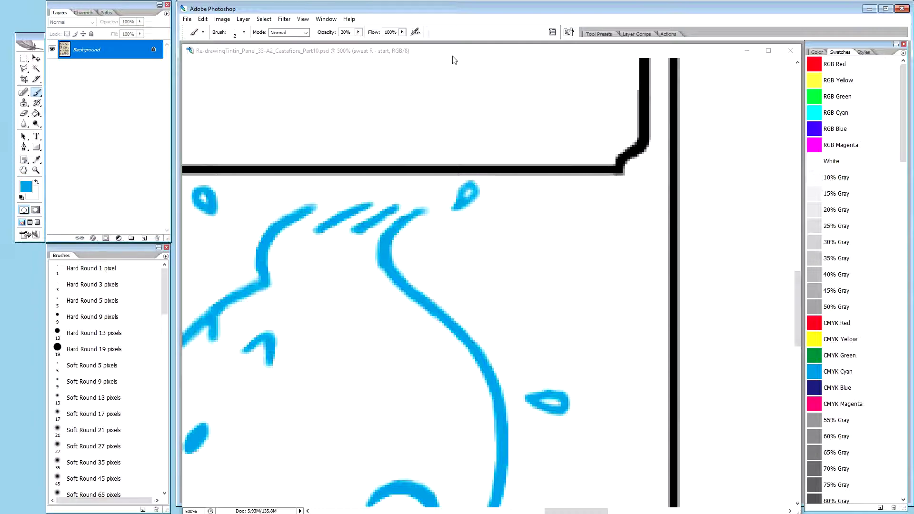
pyautogui.click(460, 53)
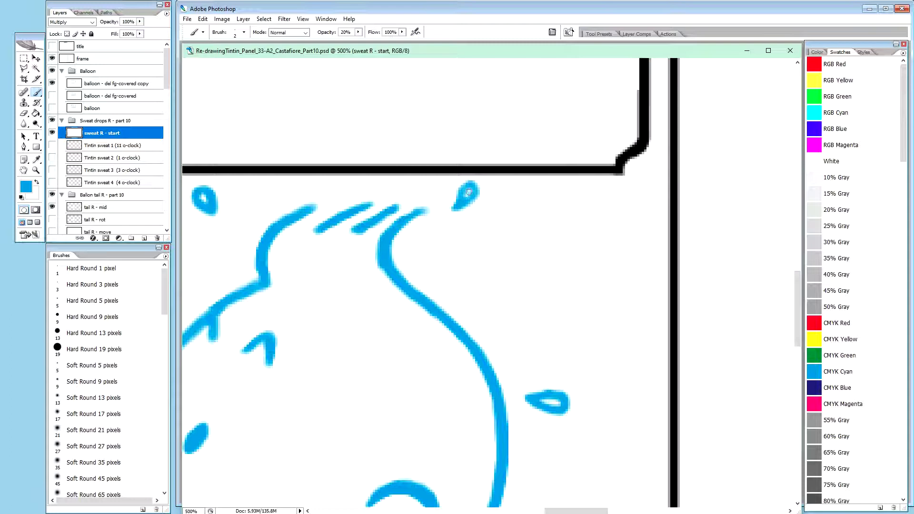
pyautogui.press('x')
pyautogui.click(469, 192)
pyautogui.click(468, 195)
pyautogui.click(468, 194)
pyautogui.click(465, 198)
# Step: Build up the outline and tip of the 1 o'clock sweat drop in cyan with small dabs of the 2-pixel brush
pyautogui.press('x')
pyautogui.click(471, 197)
pyautogui.click(466, 203)
pyautogui.click(460, 208)
pyautogui.click(471, 199)
pyautogui.click(472, 195)
pyautogui.click(476, 194)
pyautogui.click(478, 190)
pyautogui.click(475, 185)
pyautogui.click(471, 186)
pyautogui.click(468, 191)
# Step: Trim the left outer edge of the 1 o'clock sweat drop with white and restore cyan as the foreground color
pyautogui.press('x')
pyautogui.moveTo(456, 185); pyautogui.dragTo(454, 198)
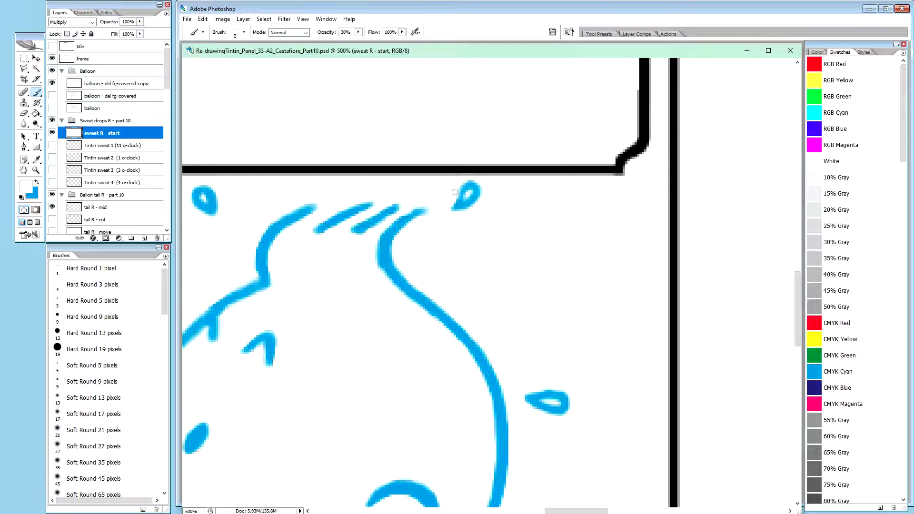
pyautogui.moveTo(453, 200); pyautogui.dragTo(451, 206)
pyautogui.press('x')
pyautogui.press('space')
pyautogui.moveTo(427, 300)
pyautogui.mouseDown()
pyautogui.moveTo(529, 276)
pyautogui.moveTo(553, 285)
pyautogui.moveTo(547, 279)
pyautogui.mouseUp()
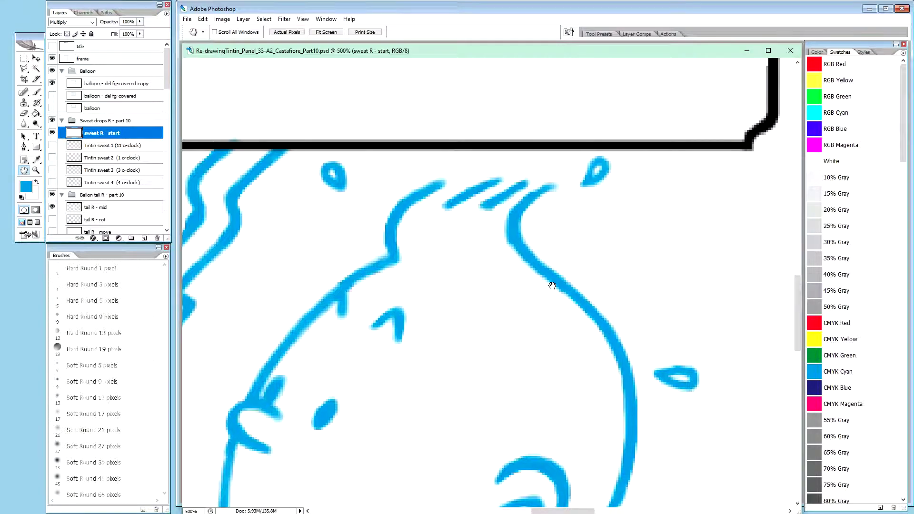
# Step: Trim around the tip of the 1 o'clock sweat drop in white, using the 2-pixel brush at 20% opacity
pyautogui.press('b')
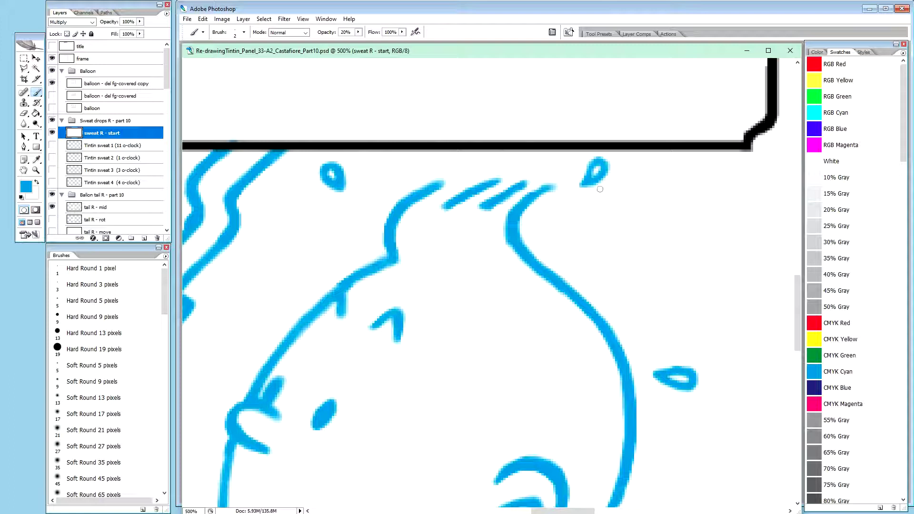
pyautogui.press('x')
pyautogui.moveTo(592, 187); pyautogui.dragTo(603, 182)
pyautogui.moveTo(599, 183); pyautogui.dragTo(595, 185)
pyautogui.moveTo(579, 181); pyautogui.dragTo(579, 188)
pyautogui.moveTo(579, 182); pyautogui.dragTo(581, 183)
# Step: Refine the tip of the 11 o'clock sweat drop with the 2-pixel brush, adding cyan and trimming the surroundings with white
pyautogui.press('h')
pyautogui.moveTo(371, 231)
pyautogui.mouseDown()
pyautogui.moveTo(506, 245)
pyautogui.moveTo(500, 239)
pyautogui.mouseUp()
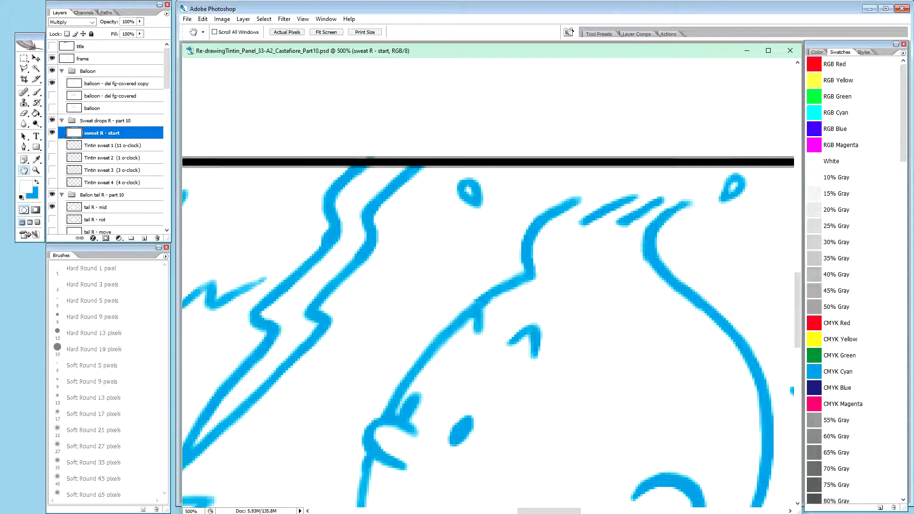
pyautogui.hotkey('ctrl', 'Tab')
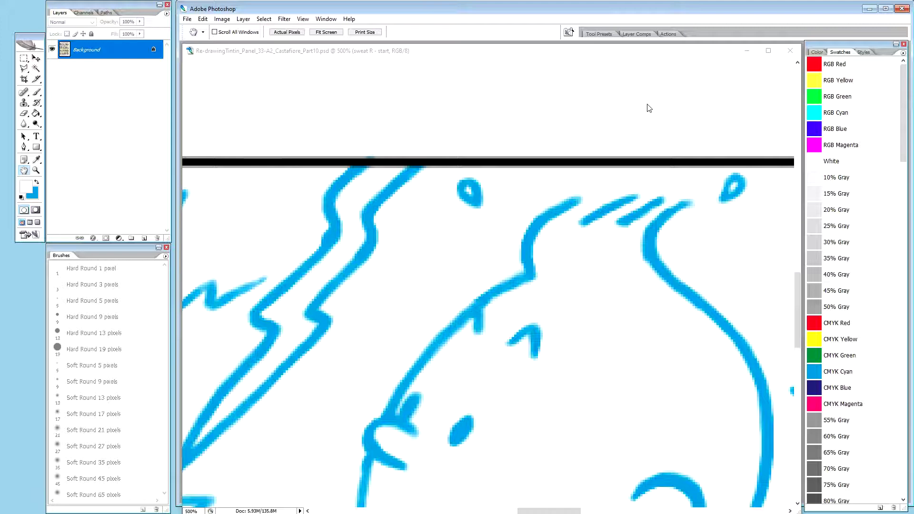
pyautogui.click(555, 52)
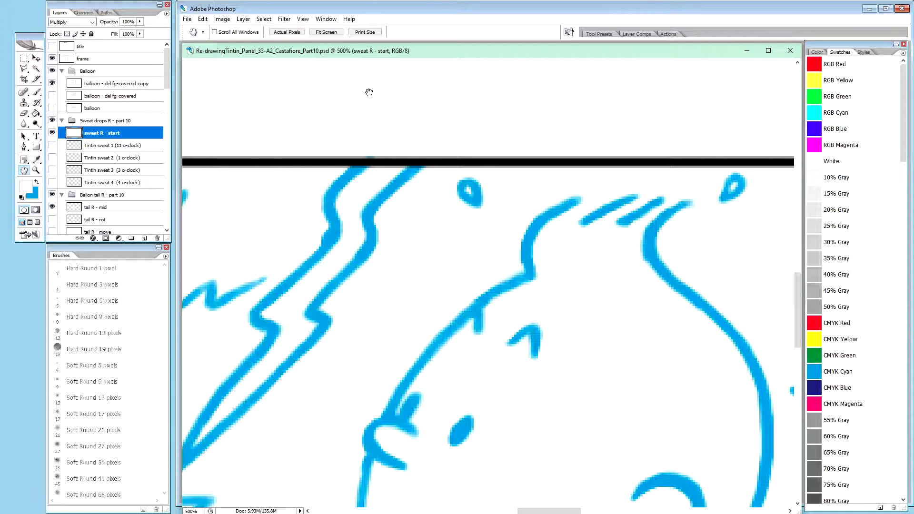
pyautogui.press('b')
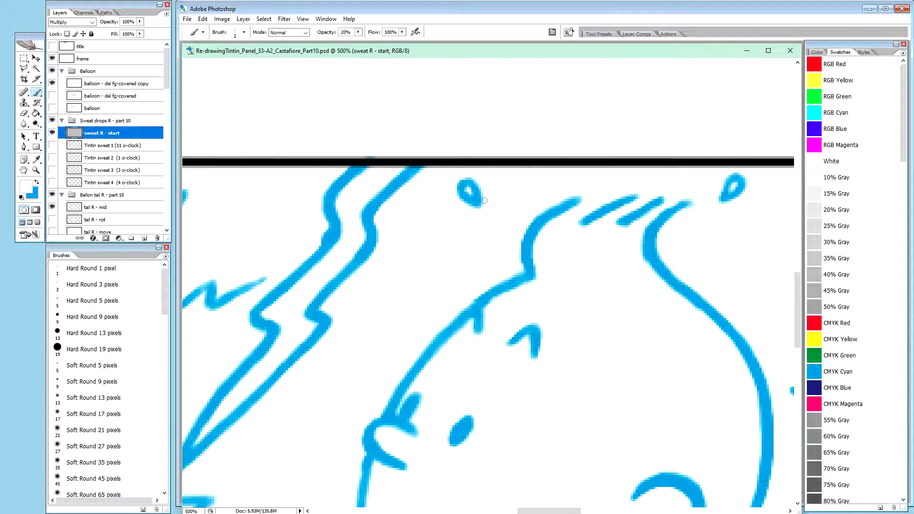
pyautogui.press('x')
pyautogui.moveTo(478, 202); pyautogui.dragTo(479, 206)
pyautogui.press('x')
pyautogui.moveTo(481, 212); pyautogui.dragTo(485, 210)
pyautogui.moveTo(479, 211); pyautogui.dragTo(485, 204)
# Step: Review the whole panel at 100% and 200% zoom, checking the sweat drops around Tintin's head against the rest of the drawing
pyautogui.hotkey('ctrl', '-')
pyautogui.hotkey('ctrl', '-')
pyautogui.hotkey('ctrl', '-')
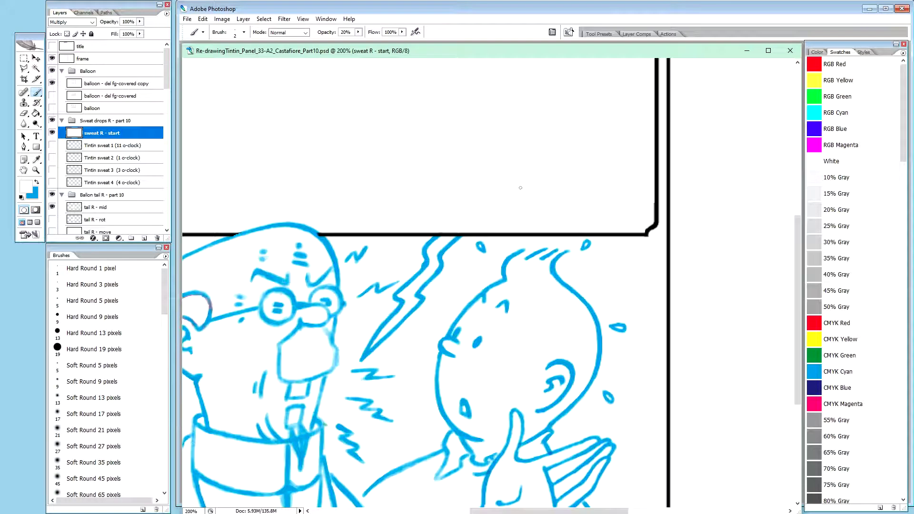
pyautogui.hotkey('ctrl', '-')
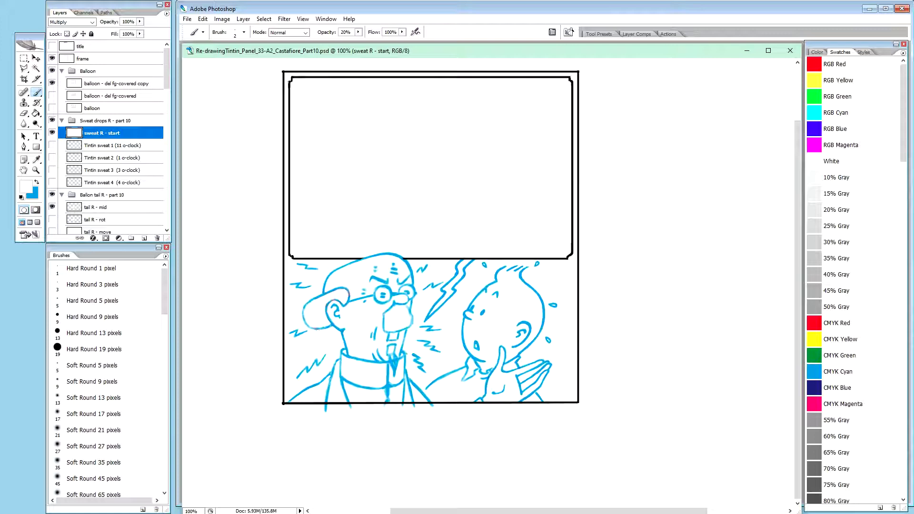
pyautogui.hotkey('ctrl', 'Tab')
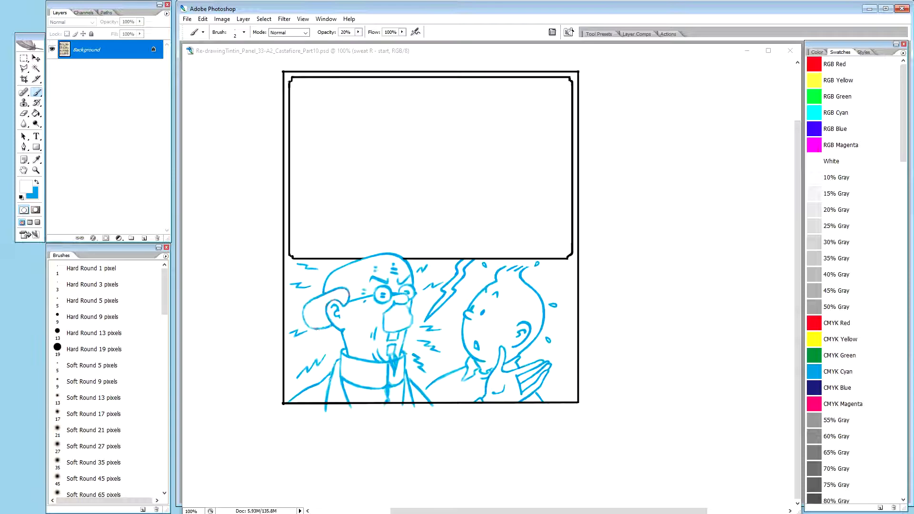
pyautogui.press('h')
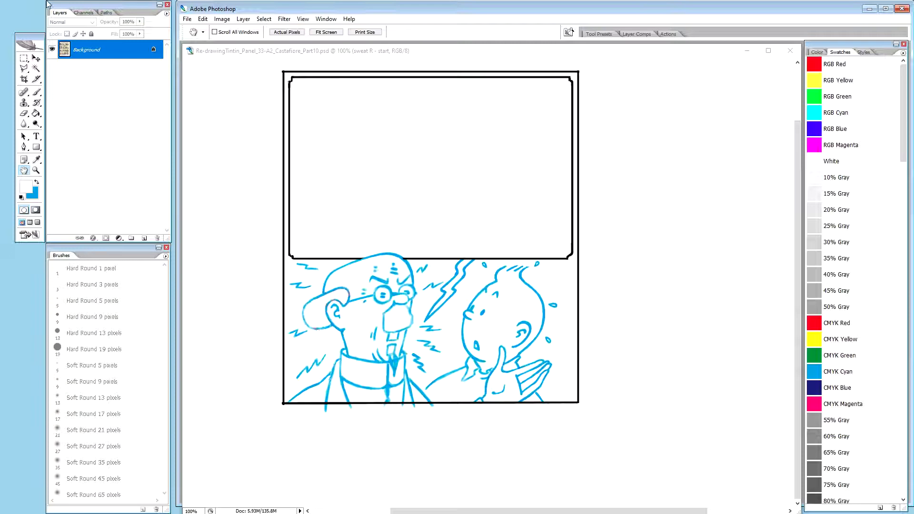
pyautogui.click(290, 52)
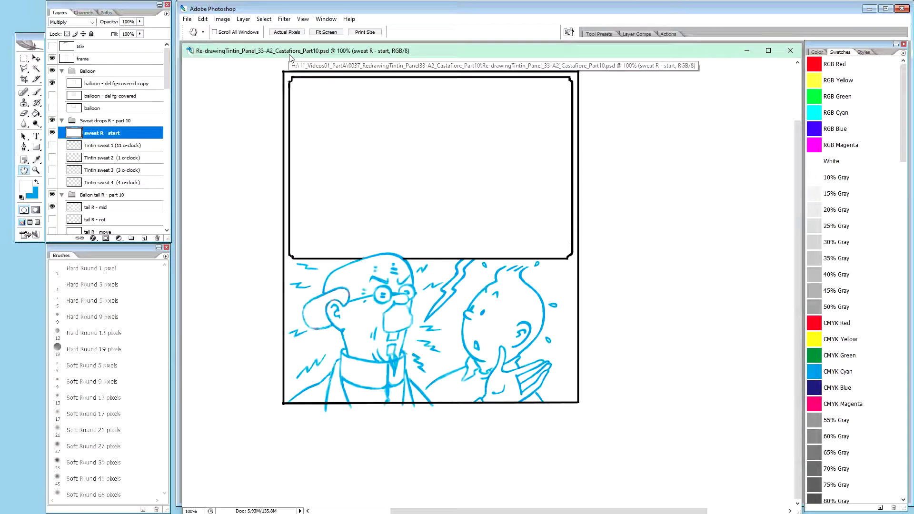
pyautogui.hotkey('ctrl', '+')
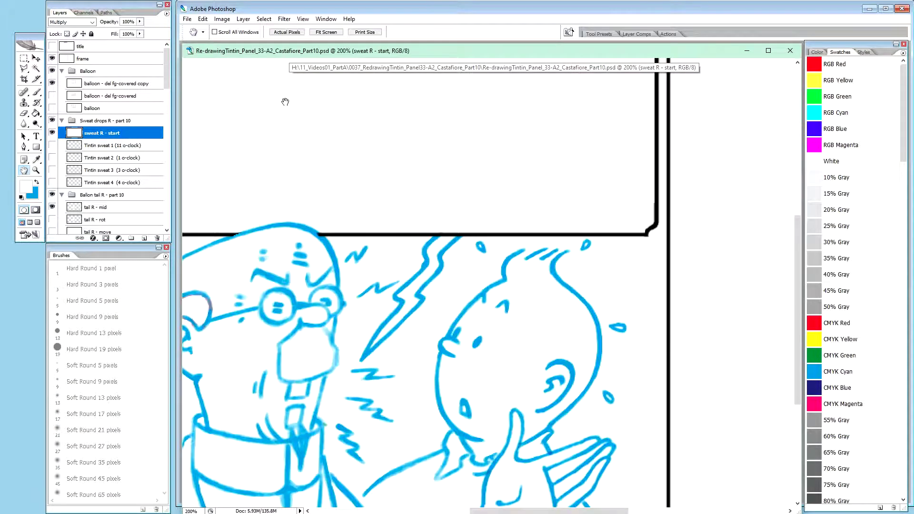
pyautogui.moveTo(353, 207); pyautogui.dragTo(465, 151)
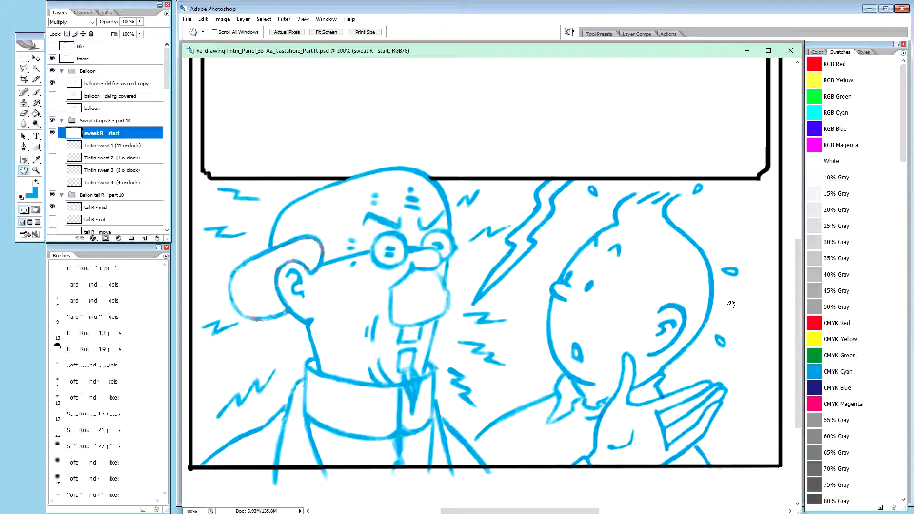
pyautogui.click(109, 120)
pyautogui.moveTo(166, 77)
pyautogui.mouseDown()
pyautogui.moveTo(177, 117)
pyautogui.moveTo(165, 76)
pyautogui.mouseUp()
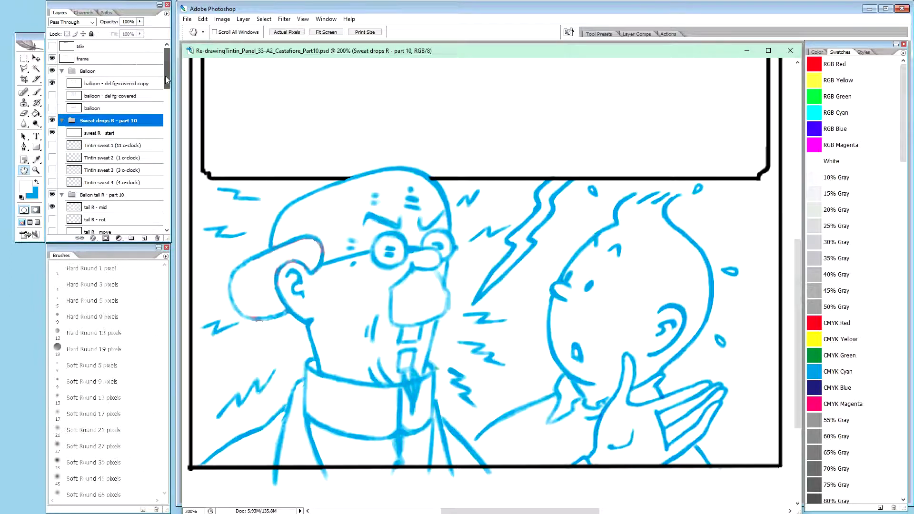
pyautogui.click(109, 132)
pyautogui.click(110, 121)
pyautogui.moveTo(107, 115); pyautogui.dragTo(125, 123)
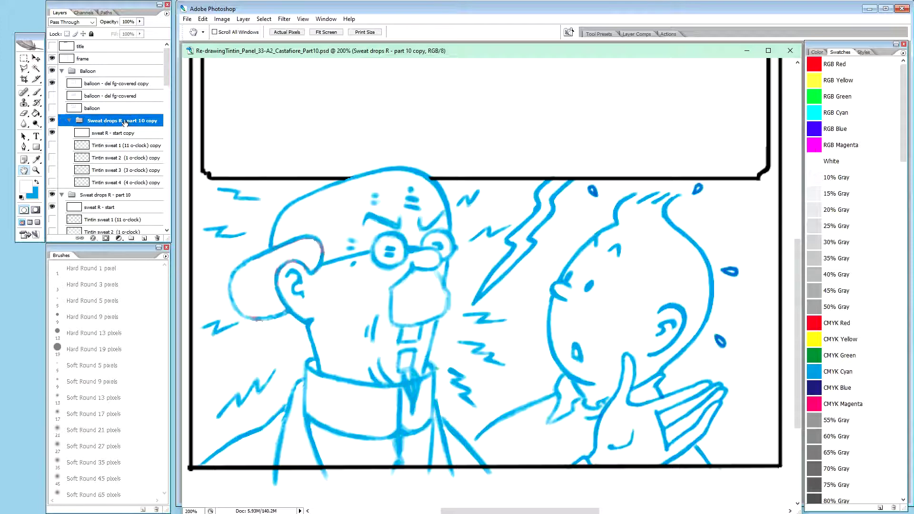
pyautogui.hotkey('ctrl', 'z')
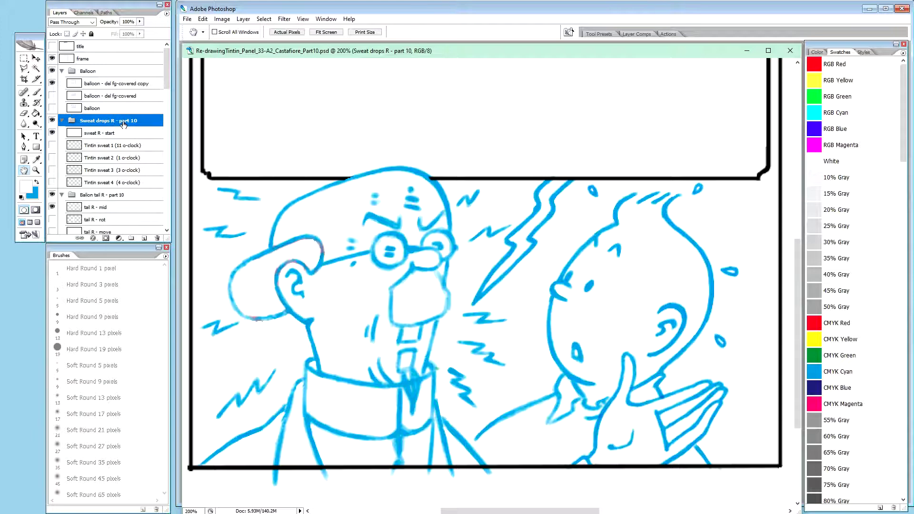
# Step: Create a layer group named "Tintin R2 - part 10" above the "Sweat drops R - part 10" group
pyautogui.click(100, 133)
pyautogui.click(107, 123)
pyautogui.hotkey('ctrl', 'g')
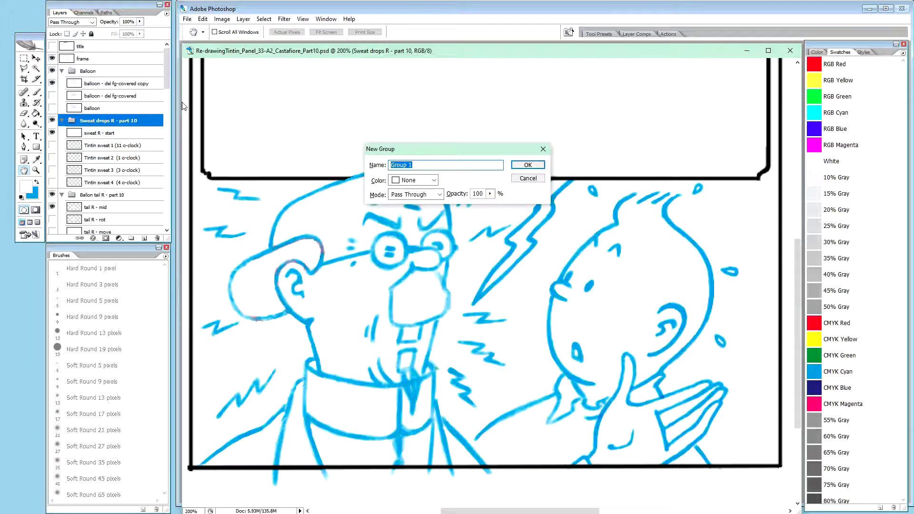
pyautogui.write('Tintin R2 - part 10')
pyautogui.press('Return')
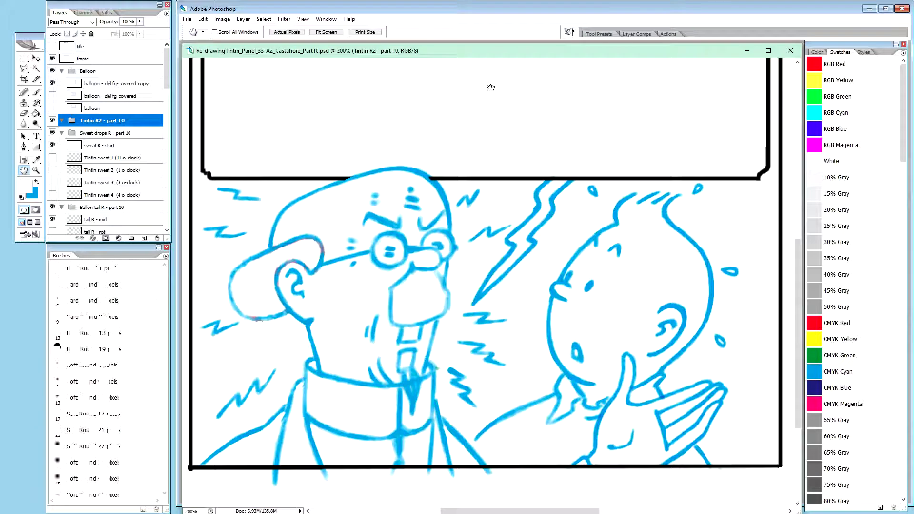
# Step: Copy the "Tintin R - moved right" layer into the "Tintin R2 - part 10" group
pyautogui.moveTo(167, 76); pyautogui.dragTo(169, 123)
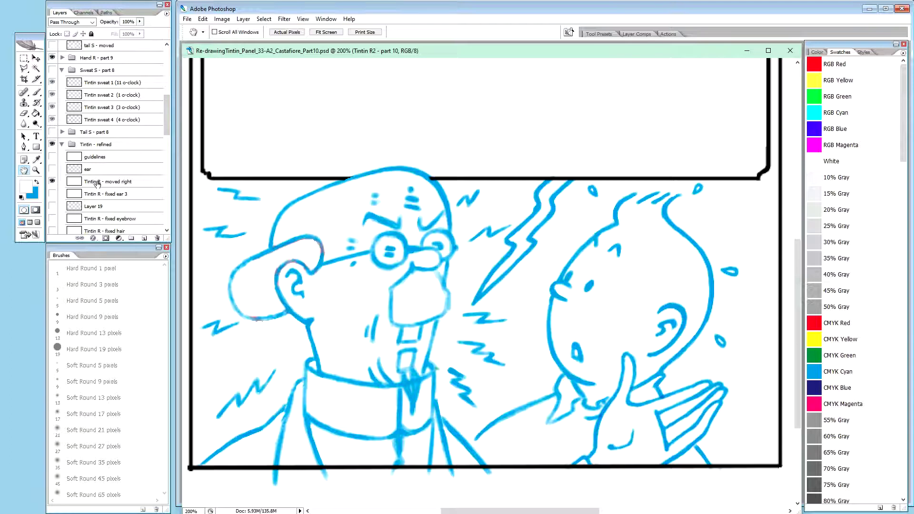
pyautogui.click(101, 183)
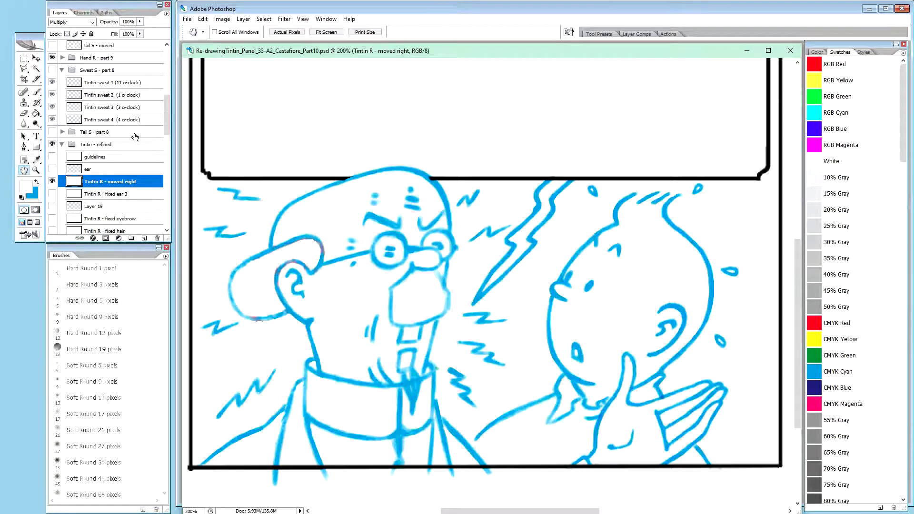
pyautogui.moveTo(119, 185); pyautogui.dragTo(138, 126)
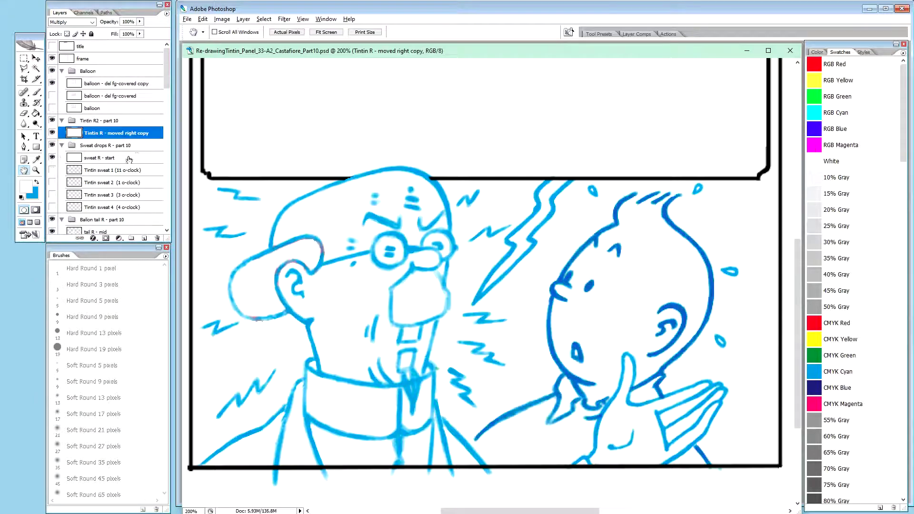
# Step: Rename the copied layer in the "Tintin R2 - part 10" group as "Tintin R"
pyautogui.doubleClick(103, 134)
pyautogui.click(103, 134)
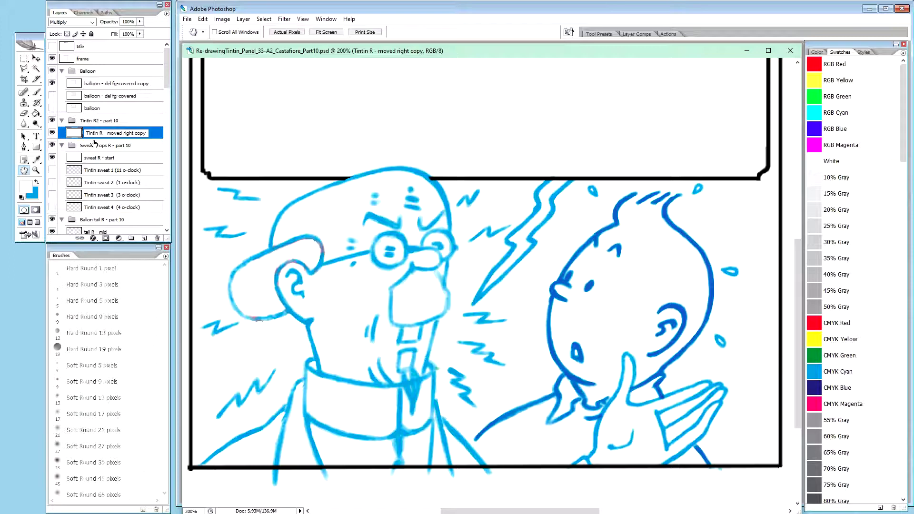
pyautogui.moveTo(105, 133); pyautogui.dragTo(167, 134)
pyautogui.press('BackSpace')
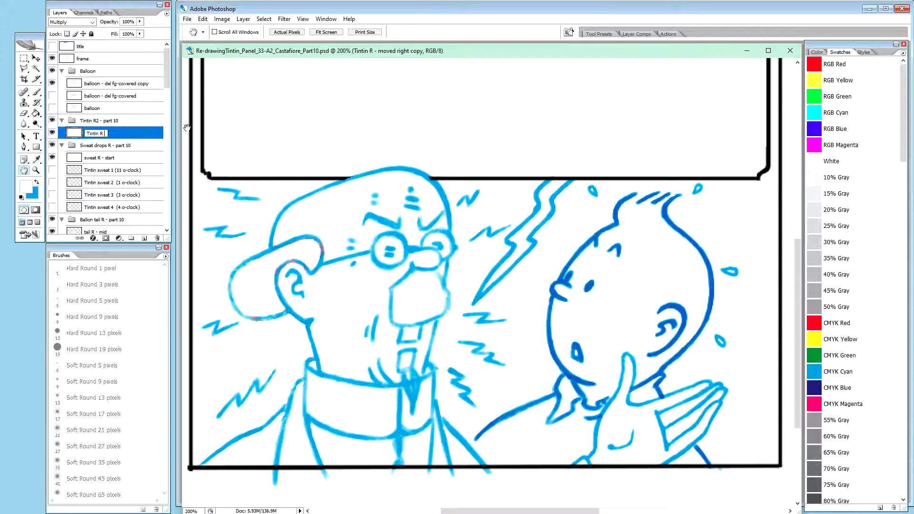
pyautogui.click(101, 145)
pyautogui.click(98, 136)
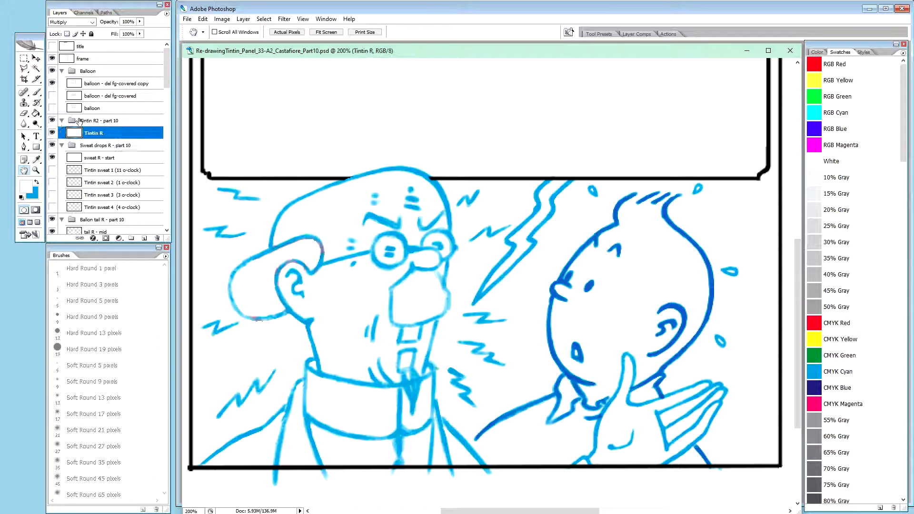
# Step: Check the "Tintin R" layer on its own, then hide the original "Tintin - refined" group and reselect "Tintin R"
pyautogui.keyDown('alt'); pyautogui.click(53, 133); pyautogui.keyUp('alt')
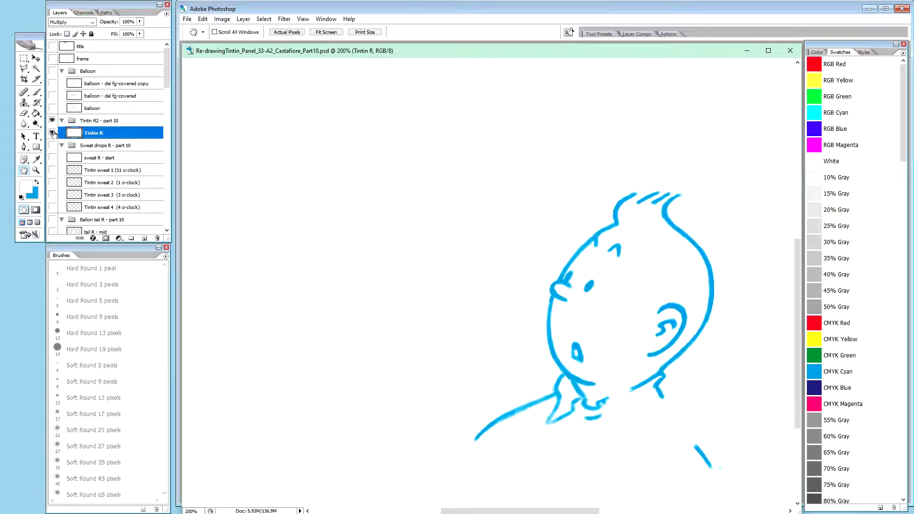
pyautogui.keyDown('alt'); pyautogui.click(53, 133); pyautogui.keyUp('alt')
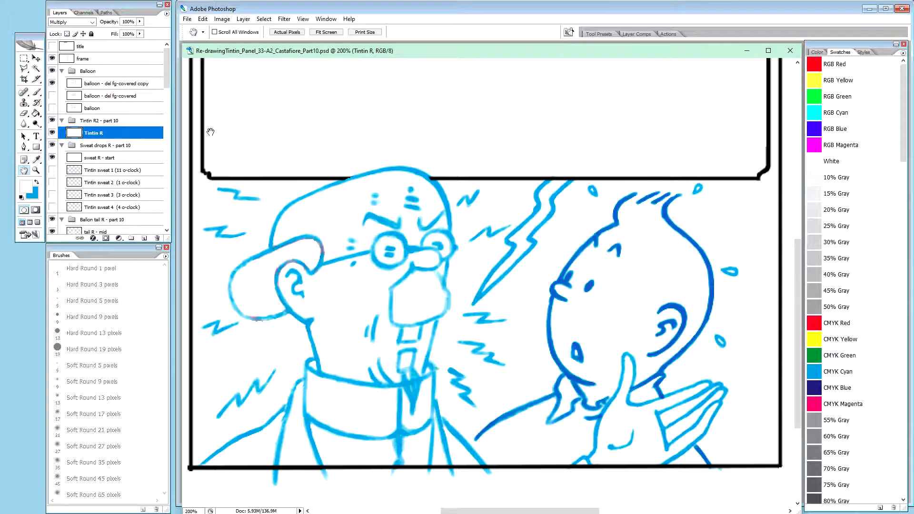
pyautogui.moveTo(167, 71); pyautogui.dragTo(169, 125)
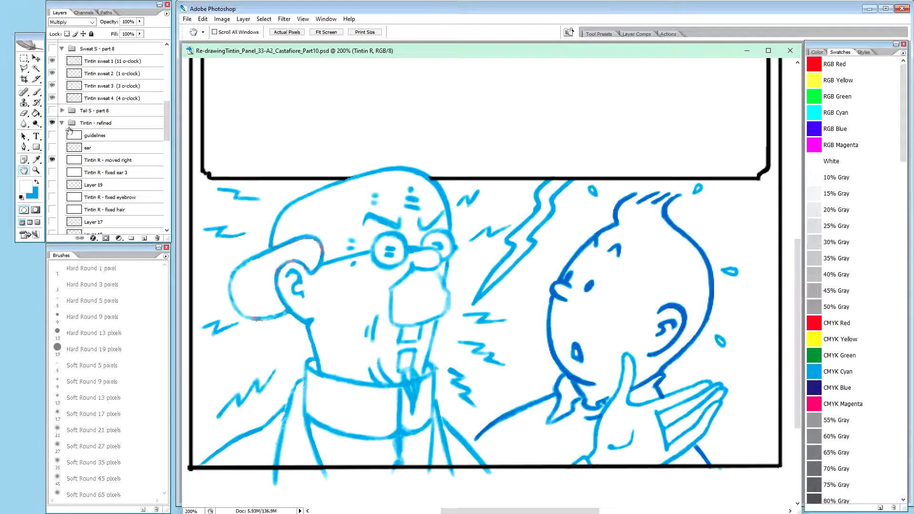
pyautogui.click(53, 125)
pyautogui.moveTo(167, 127); pyautogui.dragTo(164, 55)
pyautogui.click(112, 145)
pyautogui.click(102, 135)
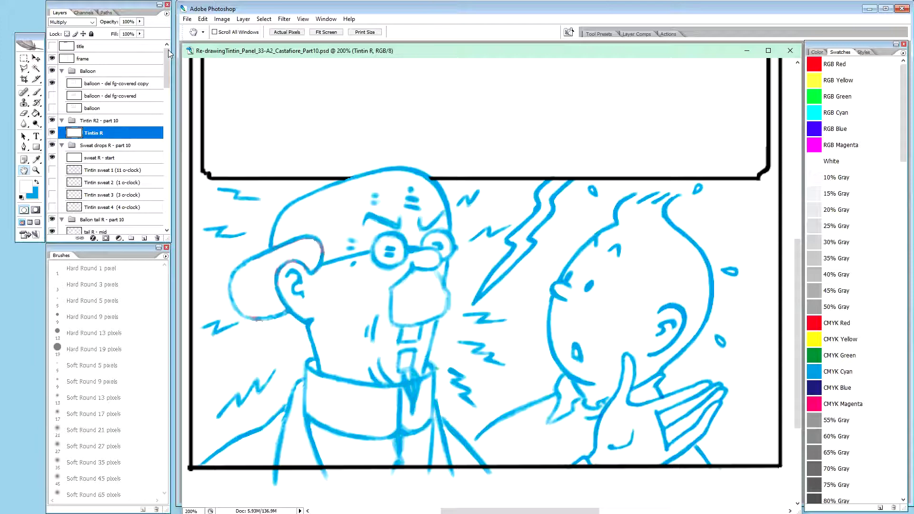
# Step: Put the tip of Tintin's hair from the "Tintin R" layer on a separate layer named "tip of hair"
pyautogui.click(92, 141)
pyautogui.click(91, 136)
pyautogui.press('m')
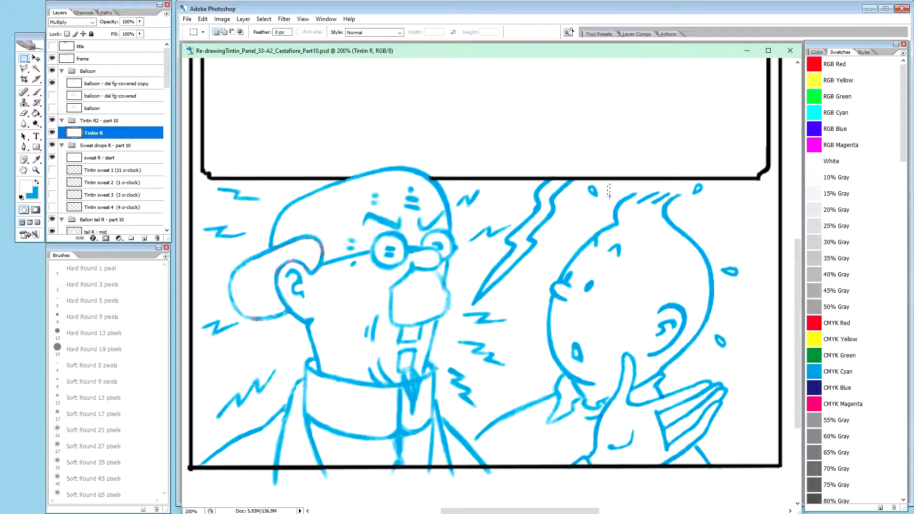
pyautogui.moveTo(667, 208); pyautogui.dragTo(685, 206)
pyautogui.hotkey('ctrl', 'd')
pyautogui.hotkey('ctrl', 'shift', 'alt', 'n')
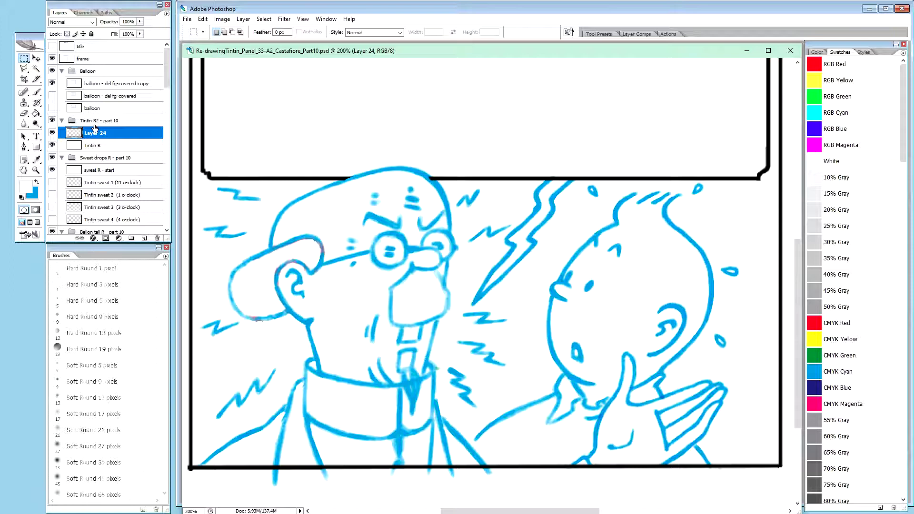
pyautogui.doubleClick(98, 135)
pyautogui.write('tip of hair')
pyautogui.press('Return')
# Step: Nudge the "tip of hair" layer about 4 pixels up and 2 pixels to the right with the Move tool
pyautogui.press('v')
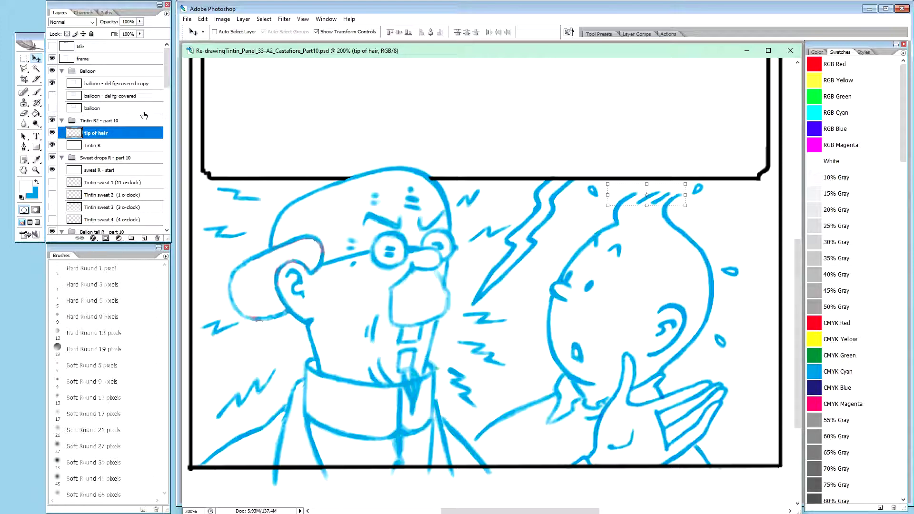
pyautogui.press('Up')
pyautogui.press('Up')
pyautogui.press('Up')
pyautogui.press('Up')
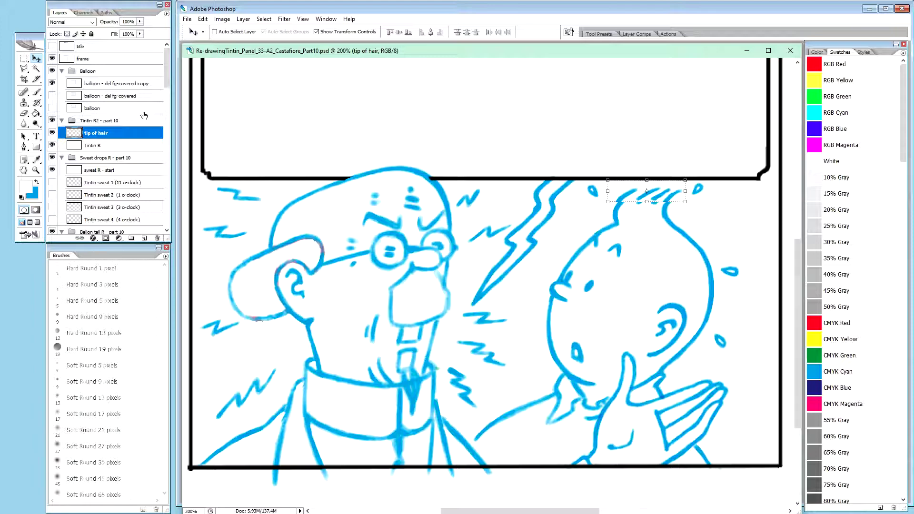
pyautogui.press('Up')
pyautogui.press('Right')
pyautogui.press('Right')
pyautogui.press('Right')
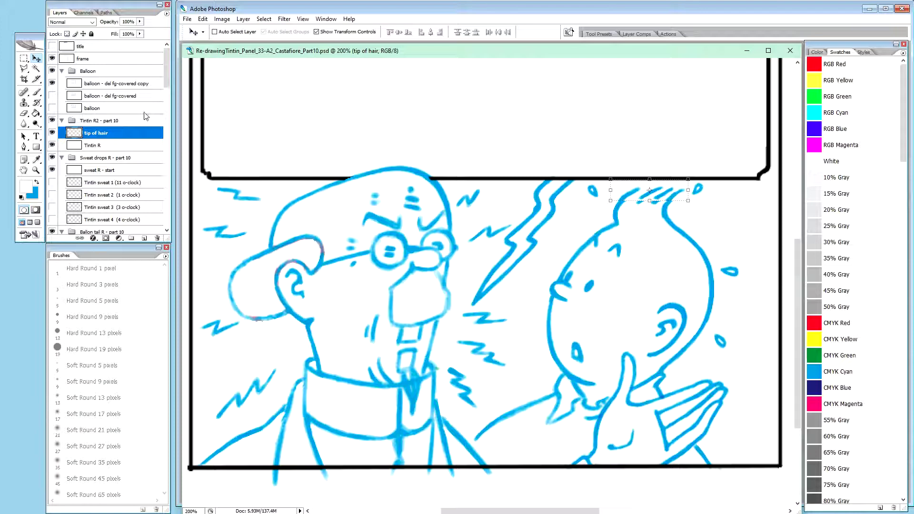
pyautogui.press('Right')
pyautogui.press('Right')
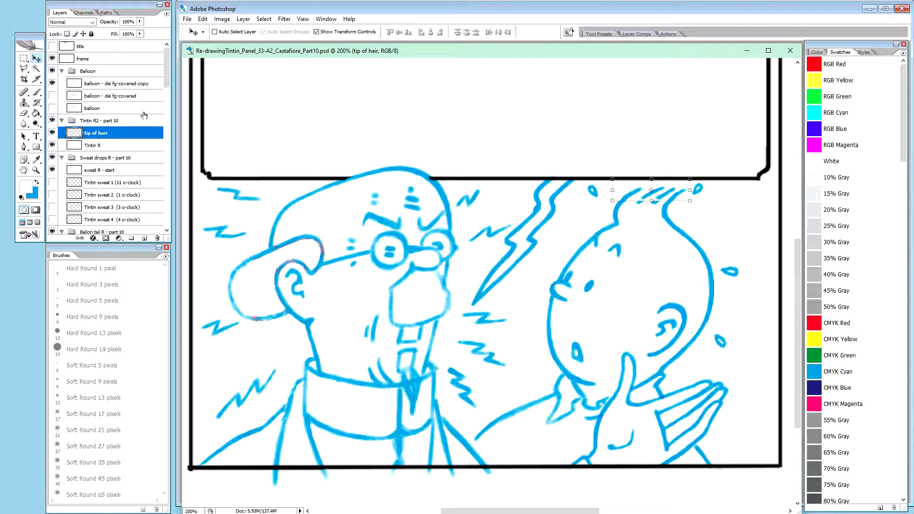
pyautogui.press('Left')
pyautogui.press('Left')
pyautogui.press('Left')
pyautogui.press('Left')
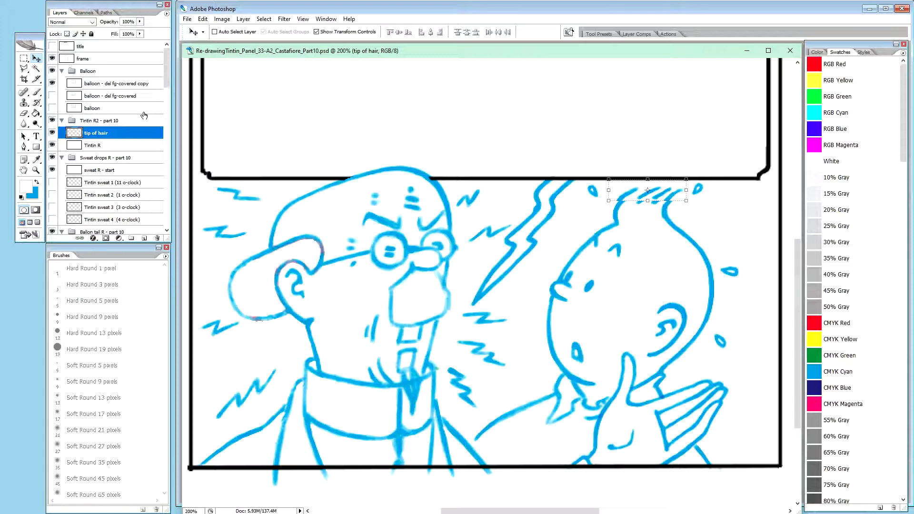
pyautogui.press('Down')
pyautogui.press('Right')
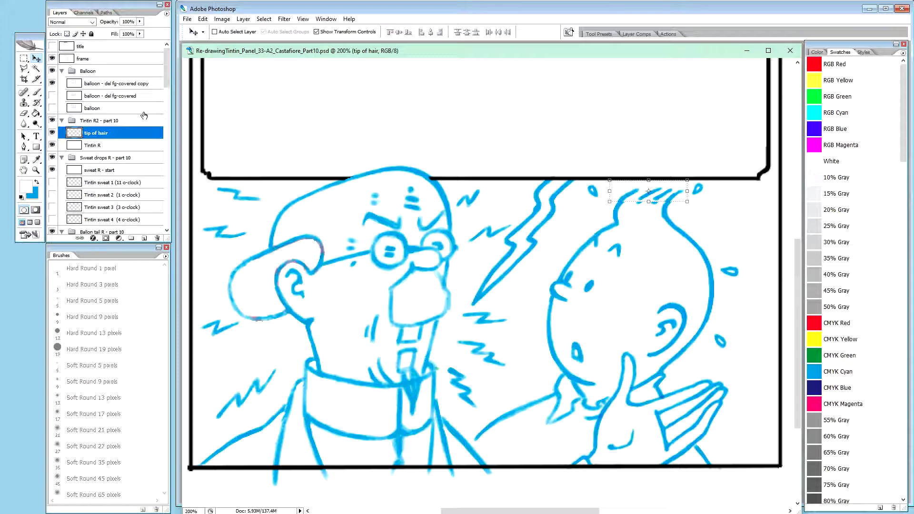
# Step: Nudge the "tip of hair" layer another 3 pixels or so up and about 1 pixel to the right
pyautogui.press('Up')
pyautogui.press('Right')
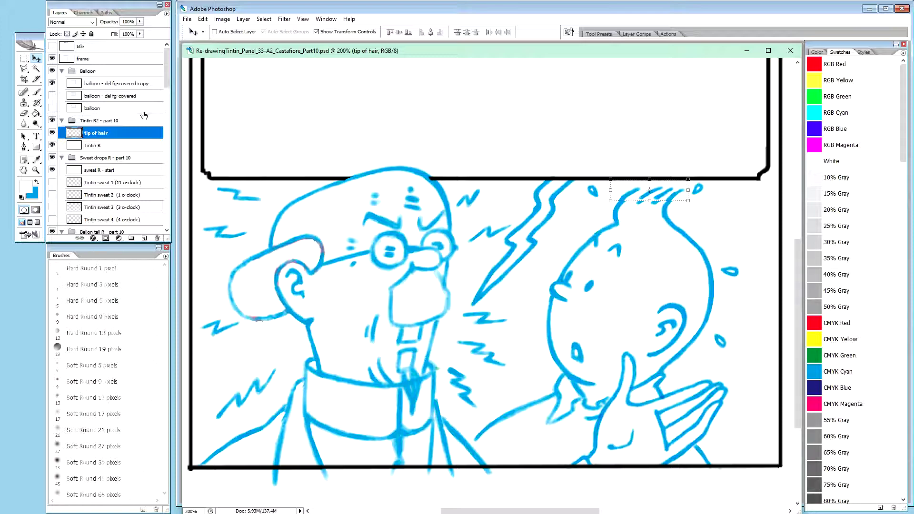
pyautogui.press('Left')
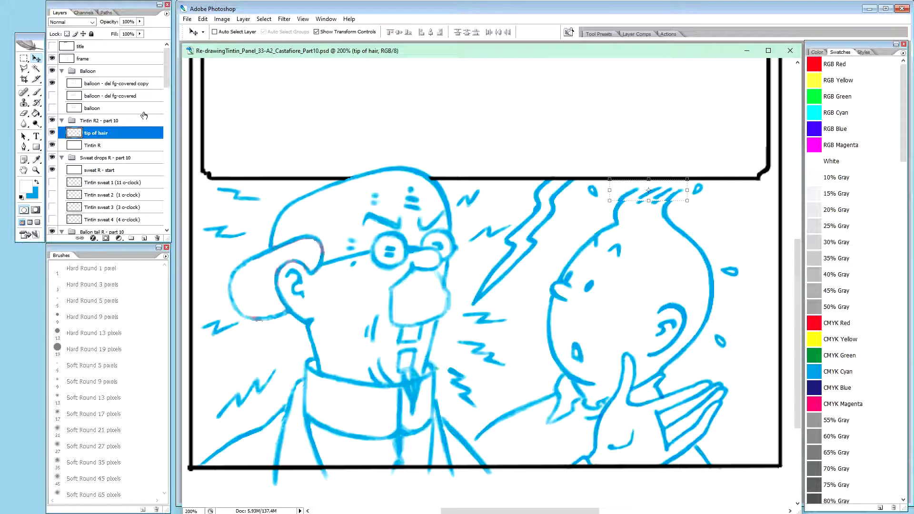
pyautogui.press('Right')
pyautogui.press('Up')
pyautogui.press('Down')
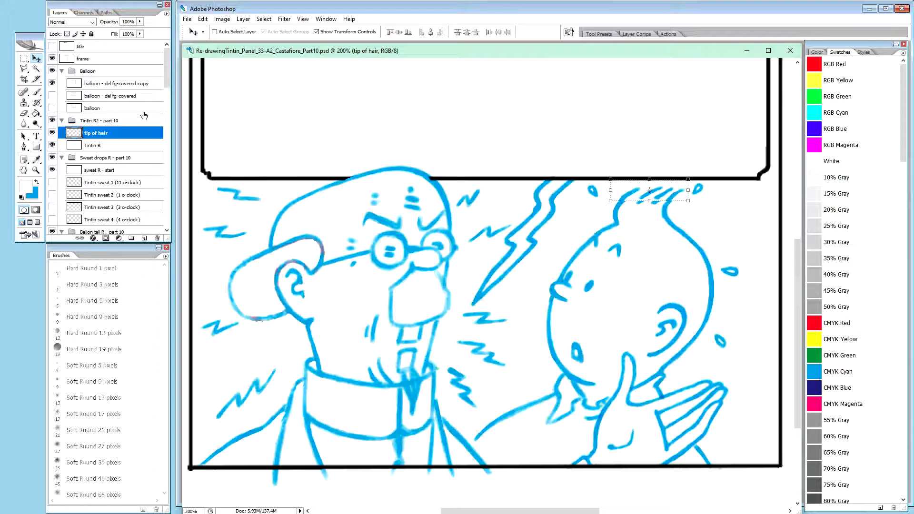
pyautogui.press('Up')
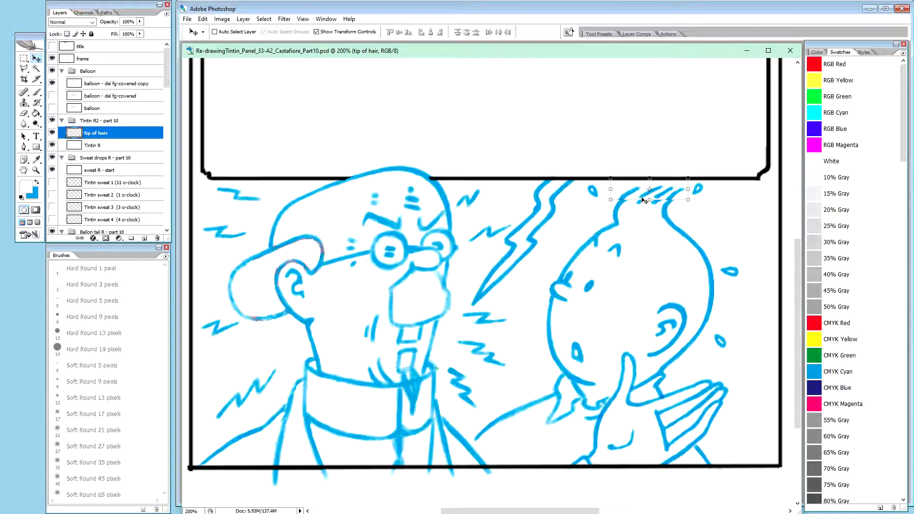
pyautogui.press('Up')
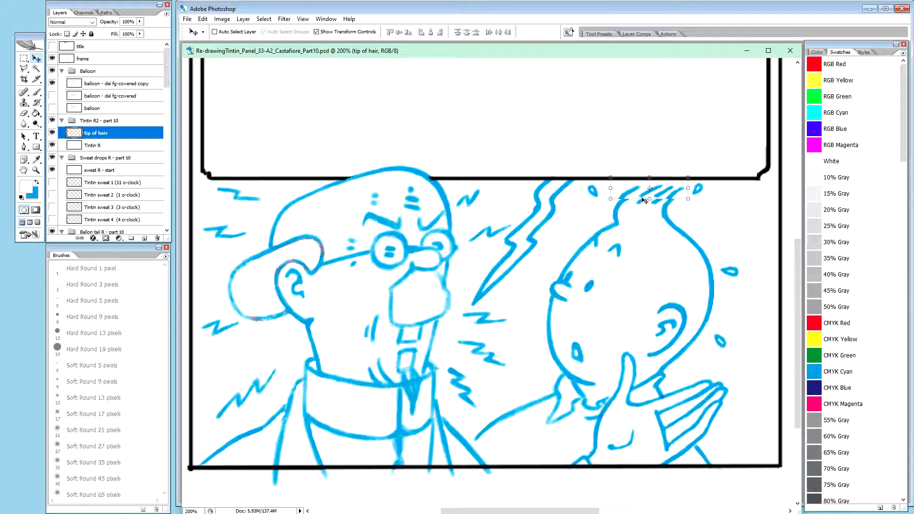
pyautogui.press('Down')
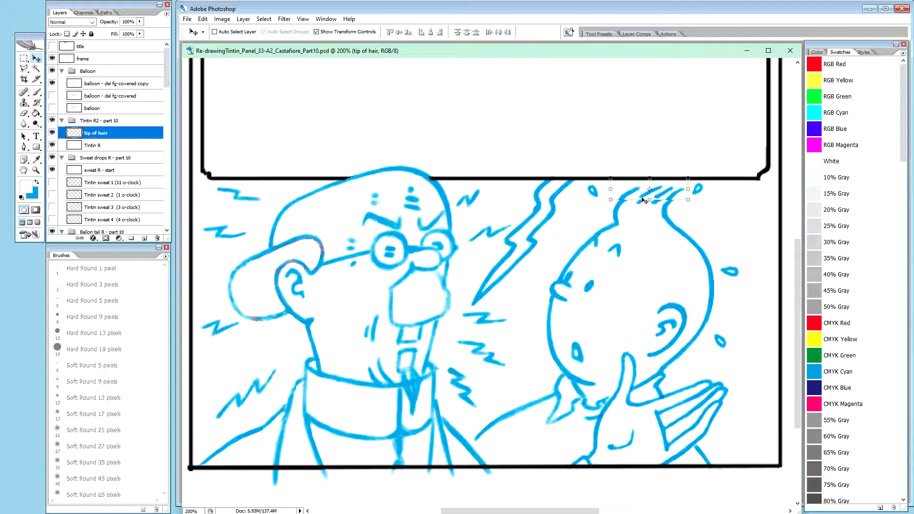
pyautogui.press('Up')
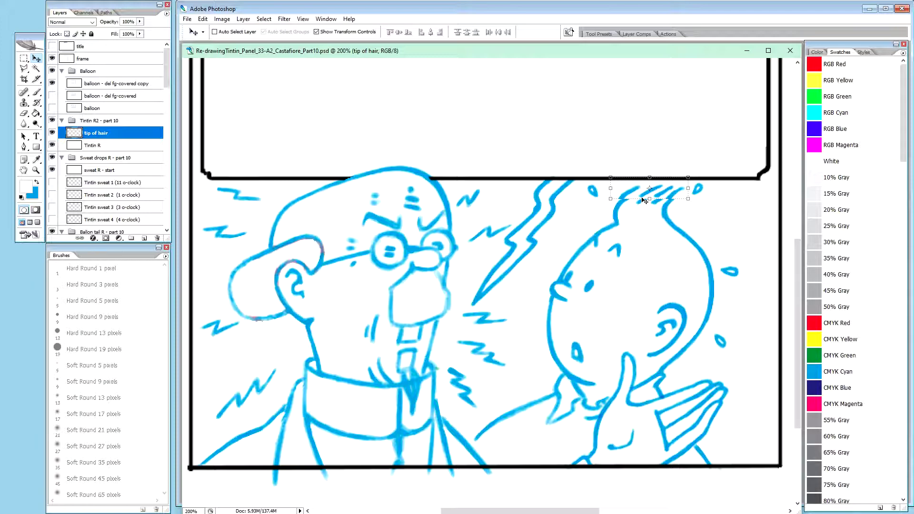
# Step: Merge a copy of "tip of hair" and "Tintin R" into a new layer, hide both originals and set the merged layer's blending to Multiply
pyautogui.keyDown('shift'); pyautogui.click(98, 145); pyautogui.keyUp('shift')
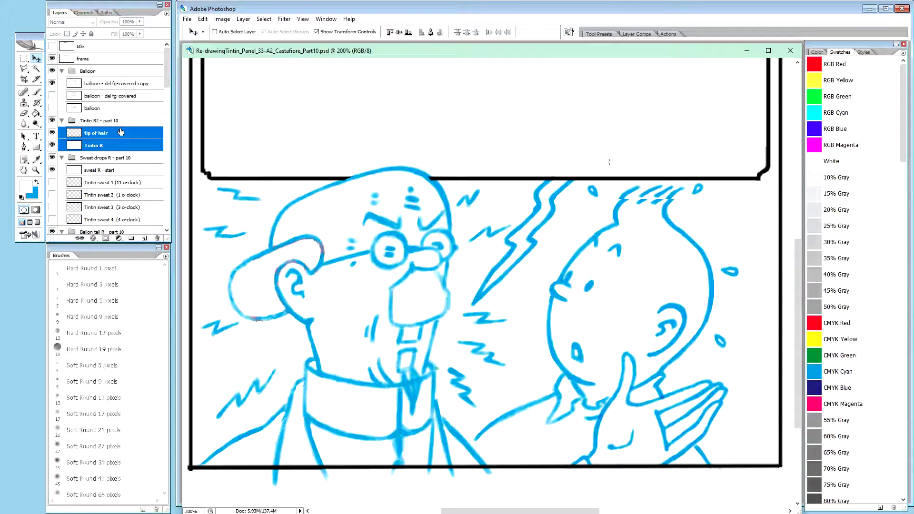
pyautogui.hotkey('ctrl', 'alt', 'e')
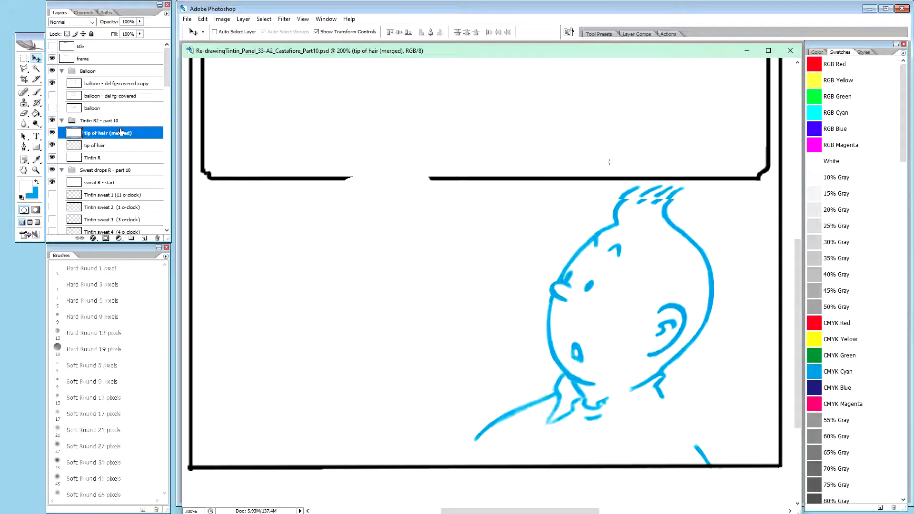
pyautogui.click(52, 157)
pyautogui.click(52, 145)
pyautogui.hotkey('shift', 'alt', 'm')
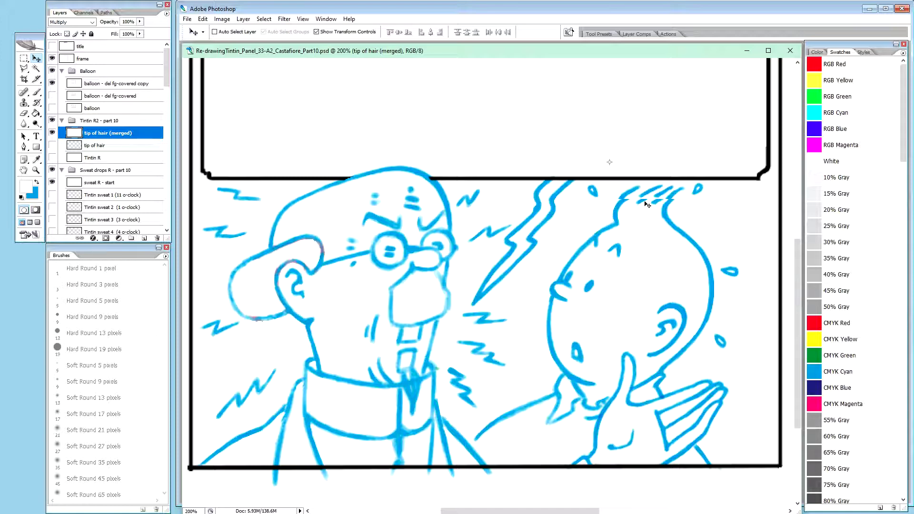
# Step: Join the broken left outline of Tintin's hair tuft using the 2-pixel brush, with cyan for the line and white for its edges
pyautogui.hotkey('ctrl', '+')
pyautogui.hotkey('ctrl', '+')
pyautogui.press('space')
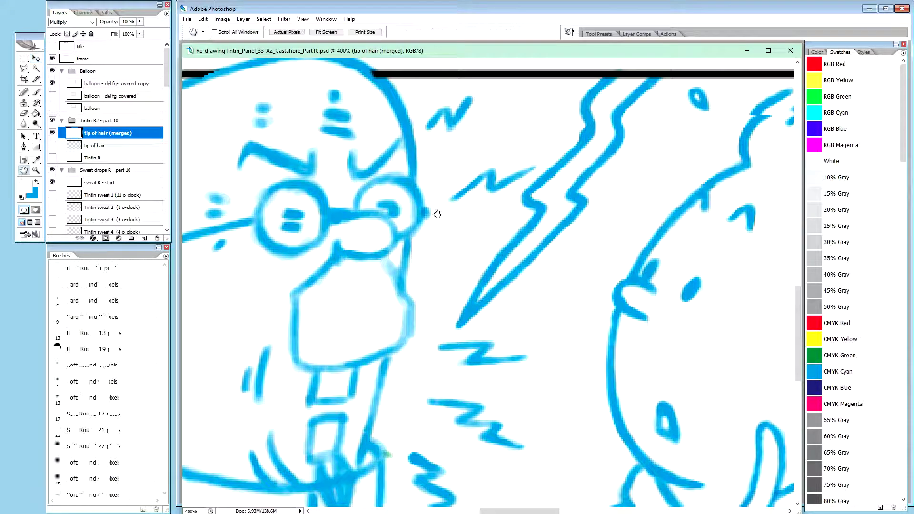
pyautogui.moveTo(657, 210); pyautogui.dragTo(435, 261)
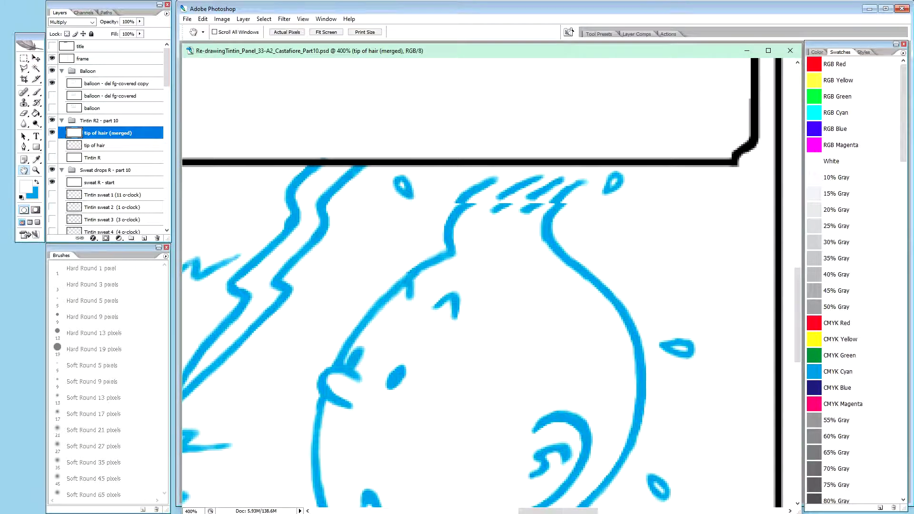
pyautogui.hotkey('ctrl', 'Tab')
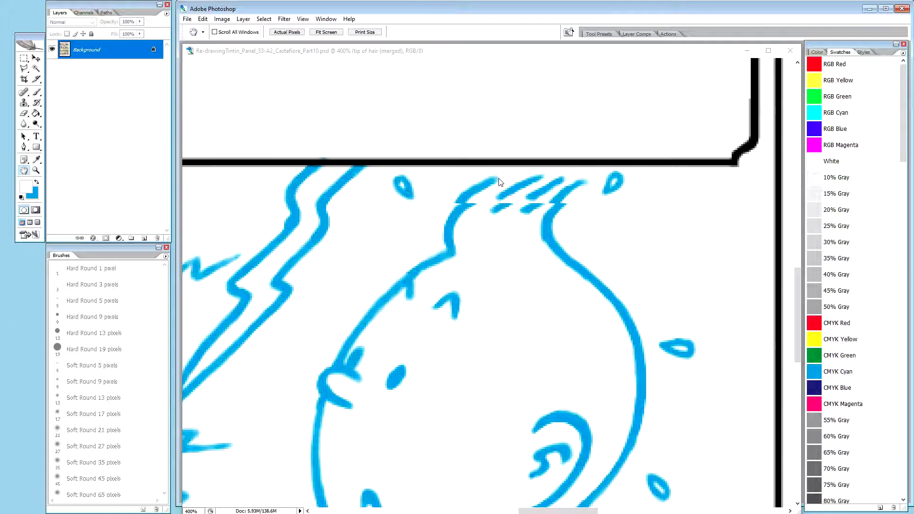
pyautogui.press('b')
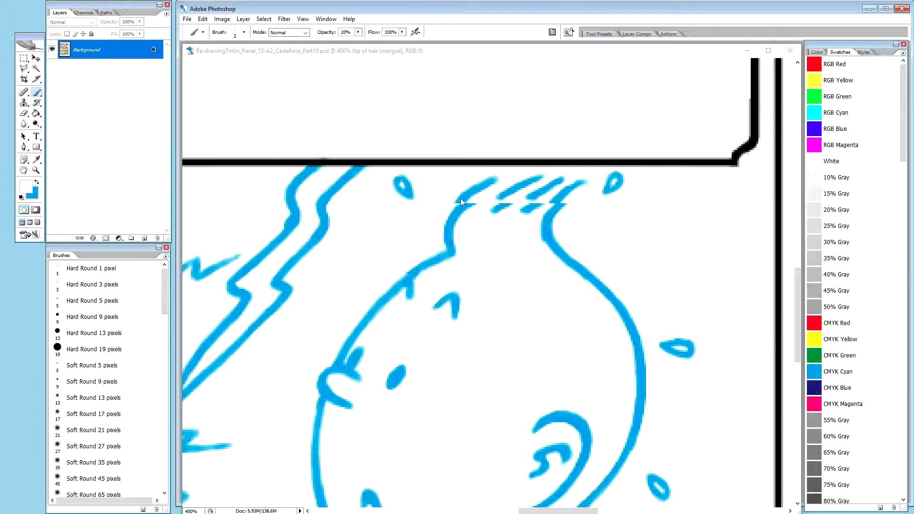
pyautogui.click(504, 53)
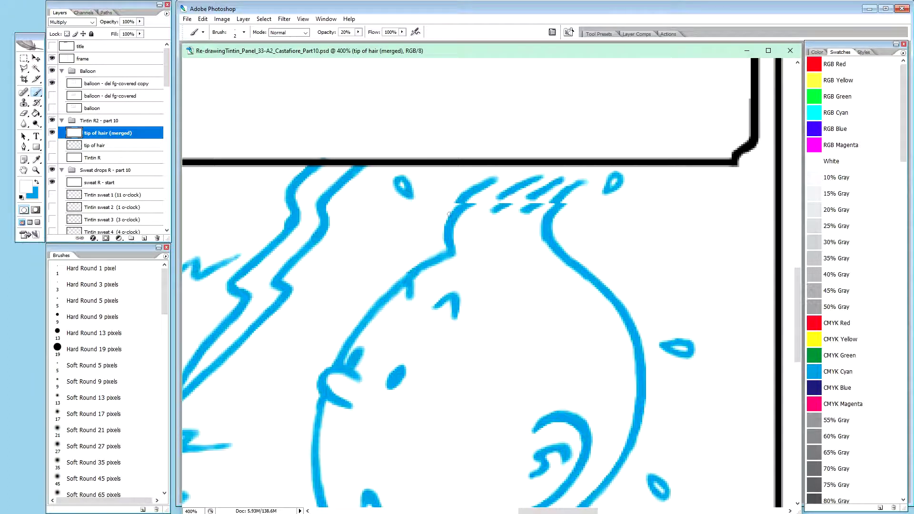
pyautogui.press('x')
pyautogui.moveTo(453, 206)
pyautogui.mouseDown()
pyautogui.moveTo(460, 200)
pyautogui.moveTo(447, 223)
pyautogui.moveTo(455, 200)
pyautogui.mouseUp()
pyautogui.press('0')
pyautogui.press('x')
pyautogui.moveTo(447, 242)
pyautogui.mouseDown()
pyautogui.moveTo(446, 220)
pyautogui.moveTo(445, 231)
pyautogui.mouseUp()
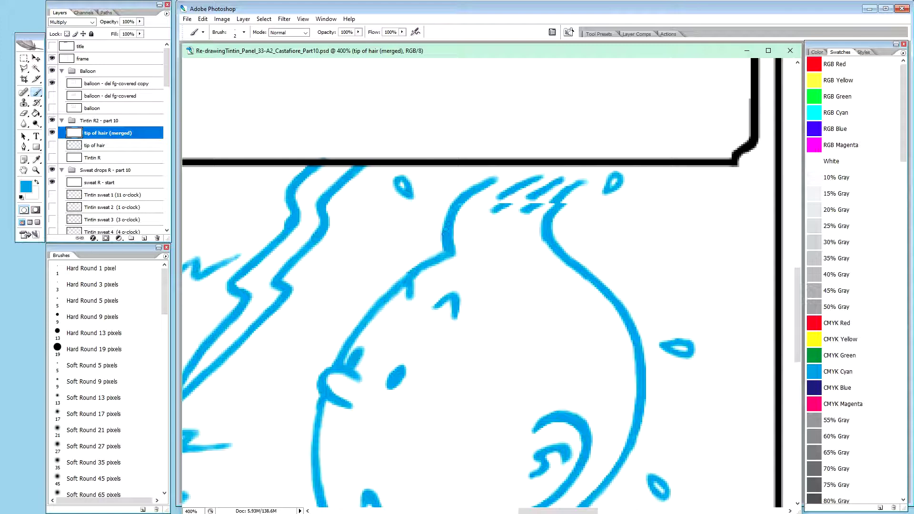
pyautogui.moveTo(443, 232); pyautogui.dragTo(441, 231)
pyautogui.click(454, 258)
# Step: Smooth the right outline of the hair tuft, trimming its outer edge in white at 100% opacity and filling its inner edge in cyan at 20%
pyautogui.press('x')
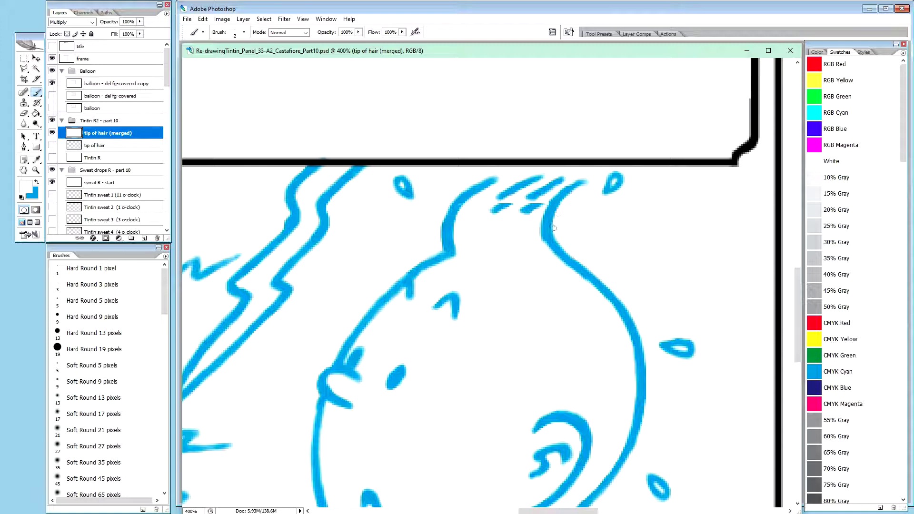
pyautogui.press('x')
pyautogui.press('x')
pyautogui.press('0')
pyautogui.moveTo(539, 232)
pyautogui.mouseDown()
pyautogui.moveTo(539, 219)
pyautogui.moveTo(543, 245)
pyautogui.mouseUp()
pyautogui.press('x')
pyautogui.press('2')
pyautogui.moveTo(553, 218)
pyautogui.mouseDown()
pyautogui.moveTo(554, 235)
pyautogui.moveTo(562, 203)
pyautogui.mouseUp()
pyautogui.click(581, 178)
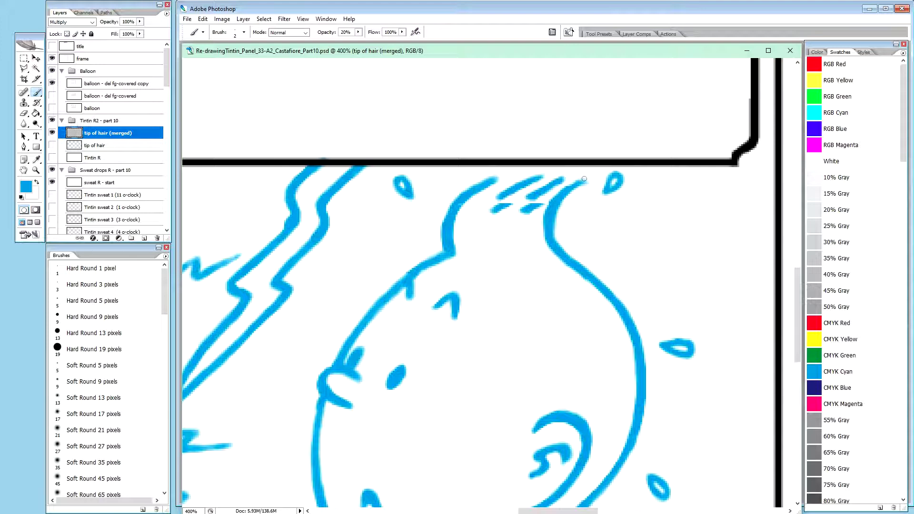
# Step: Trim the tip of the hair tuft's right line with white at 100% opacity
pyautogui.press('x')
pyautogui.press('0')
pyautogui.moveTo(582, 176); pyautogui.dragTo(585, 183)
pyautogui.press('x')
pyautogui.press('2')
# Step: Paint out the two short leftover strokes below the hair tip in white at 100% opacity and clean around the tuft
pyautogui.press('x')
pyautogui.press('0')
pyautogui.moveTo(493, 210); pyautogui.dragTo(513, 205)
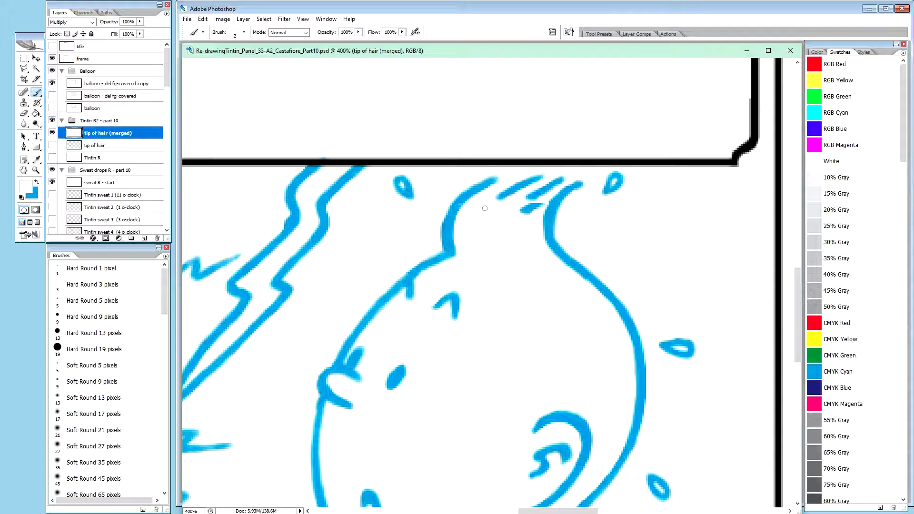
pyautogui.moveTo(518, 212)
pyautogui.mouseDown()
pyautogui.moveTo(543, 202)
pyautogui.moveTo(522, 213)
pyautogui.mouseUp()
pyautogui.click(633, 181)
pyautogui.click(592, 176)
pyautogui.click(592, 176)
pyautogui.click(445, 176)
pyautogui.click(458, 174)
# Step: Refine the left line of the hair tuft with cyan at 20% opacity, and clean its upper tip with white at 100%
pyautogui.press('x')
pyautogui.press('2')
pyautogui.moveTo(446, 228); pyautogui.dragTo(446, 239)
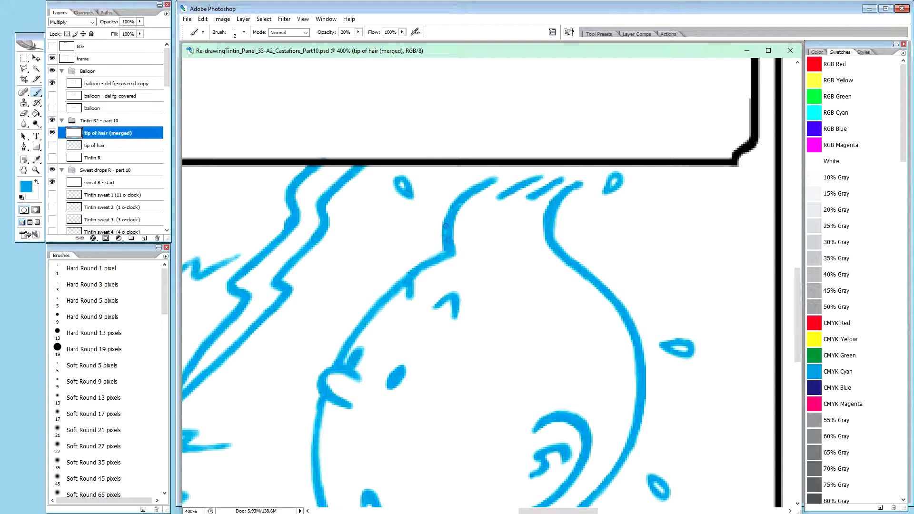
pyautogui.moveTo(444, 235)
pyautogui.mouseDown()
pyautogui.moveTo(444, 242)
pyautogui.moveTo(446, 225)
pyautogui.mouseUp()
pyautogui.moveTo(446, 218)
pyautogui.mouseDown()
pyautogui.moveTo(443, 231)
pyautogui.moveTo(446, 221)
pyautogui.mouseUp()
pyautogui.moveTo(493, 175); pyautogui.dragTo(496, 174)
pyautogui.press('x')
pyautogui.press('0')
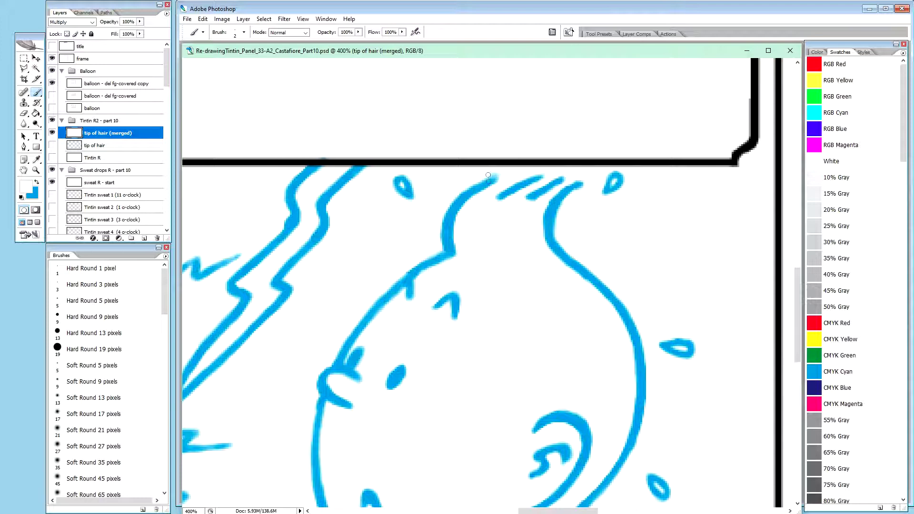
pyautogui.moveTo(492, 173); pyautogui.dragTo(499, 176)
# Step: Review the whole panel and check the "tip of hair (merged)" layer on its own, restoring the other visible layers
pyautogui.hotkey('ctrl', '-')
pyautogui.hotkey('ctrl', '-')
pyautogui.hotkey('ctrl', '-')
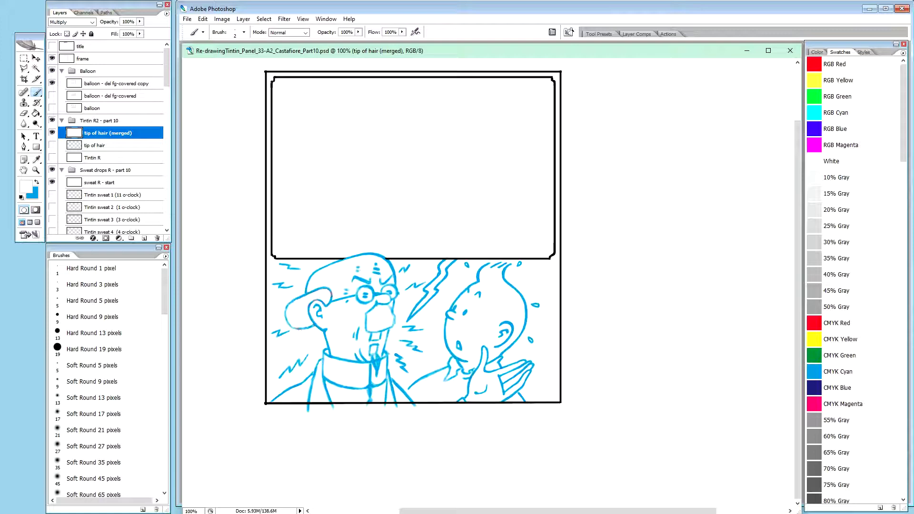
pyautogui.hotkey('ctrl', 'Tab')
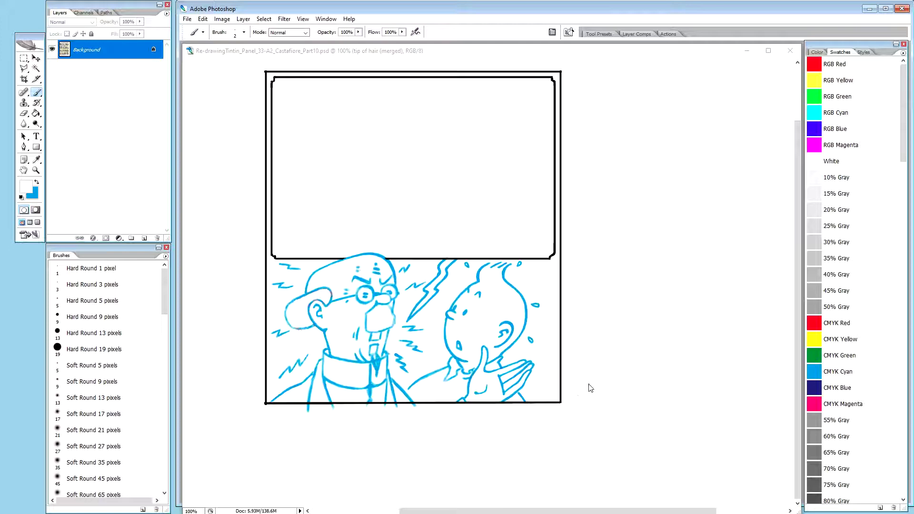
pyautogui.click(611, 56)
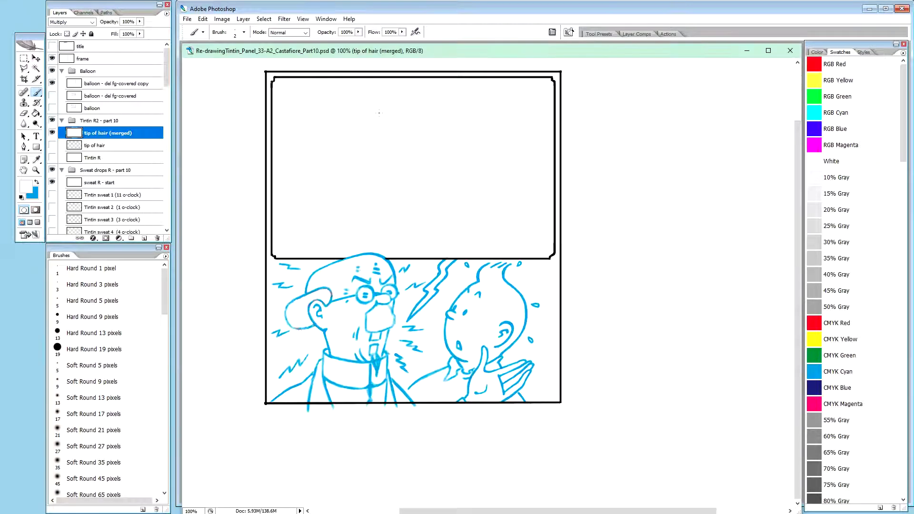
pyautogui.click(109, 146)
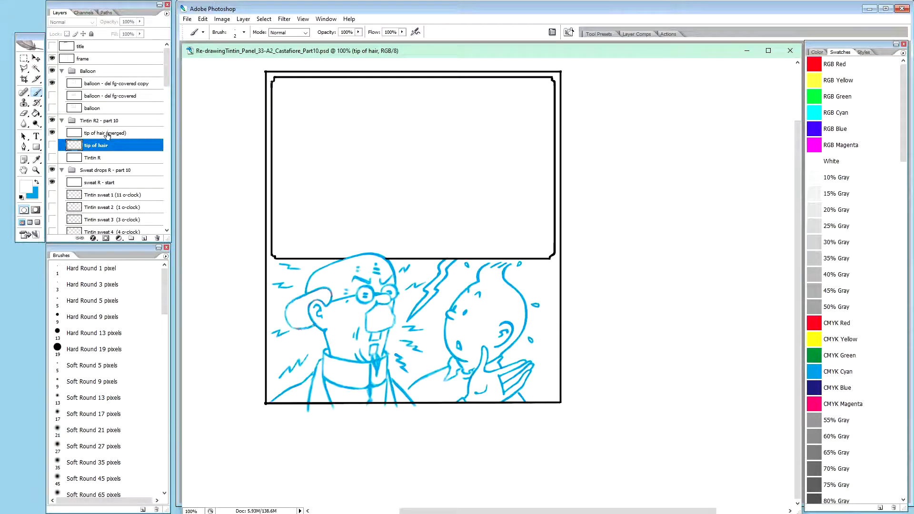
pyautogui.click(106, 133)
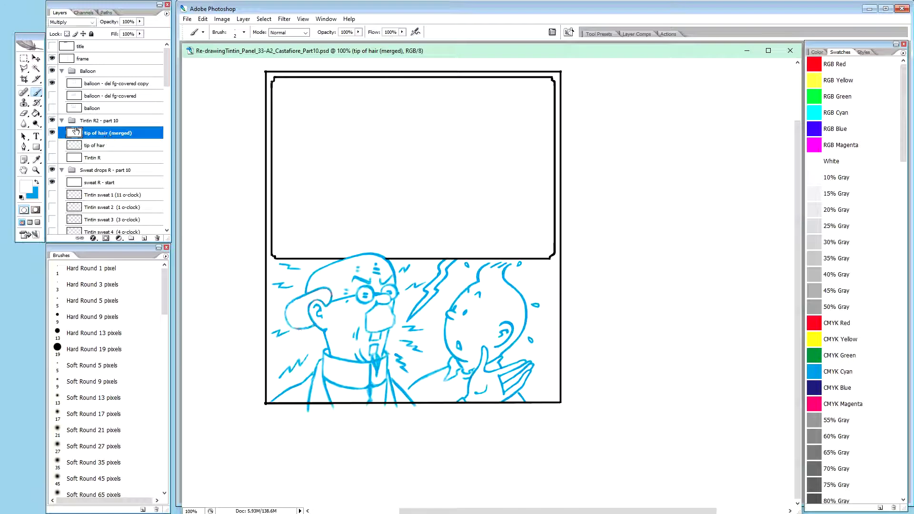
pyautogui.keyDown('alt'); pyautogui.click(53, 134); pyautogui.keyUp('alt')
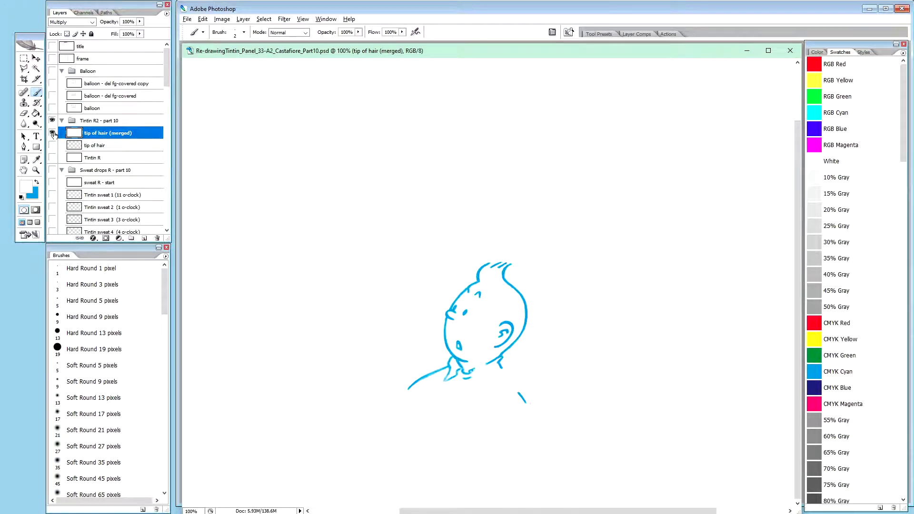
pyautogui.keyDown('alt'); pyautogui.click(52, 133); pyautogui.keyUp('alt')
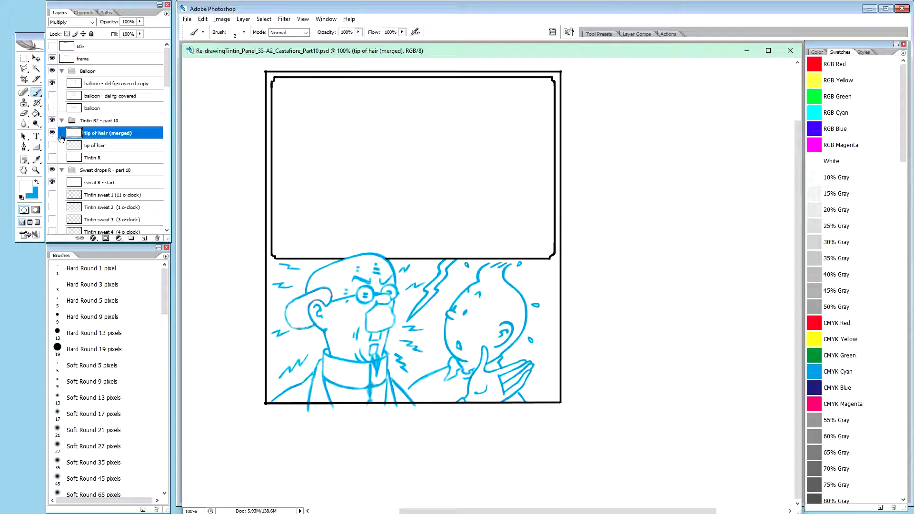
pyautogui.click(110, 147)
pyautogui.click(104, 138)
# Step: Select Tintin's whole head with the Polygonal Lasso, including the hair tuft and face outline but excluding the raised thumb
pyautogui.hotkey('ctrl', '+')
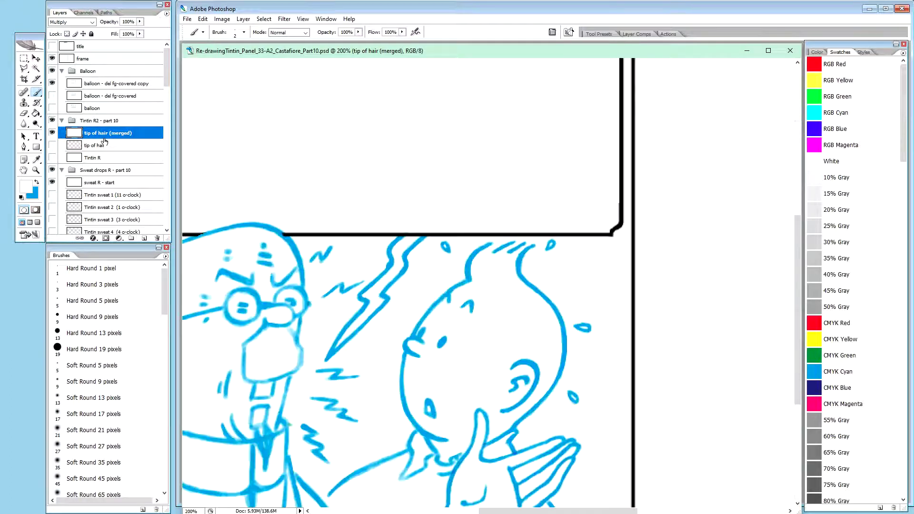
pyautogui.press('h')
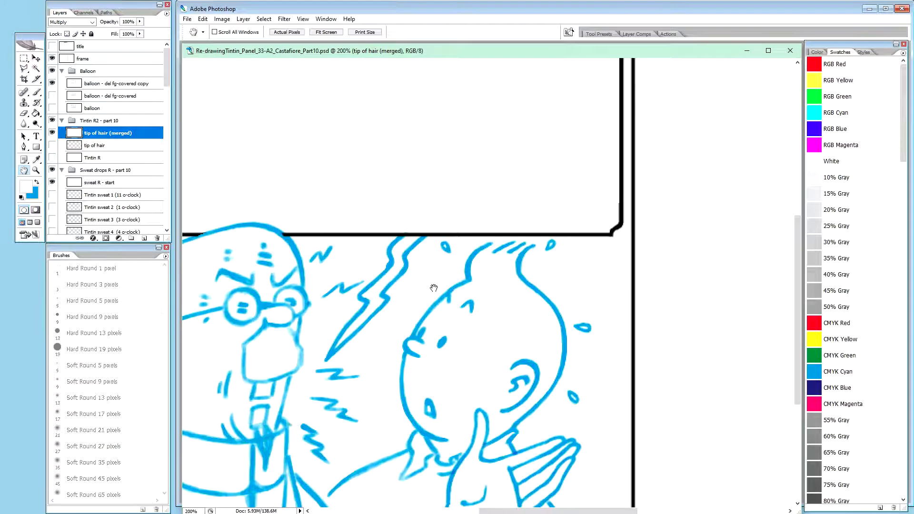
pyautogui.moveTo(440, 340); pyautogui.dragTo(464, 220)
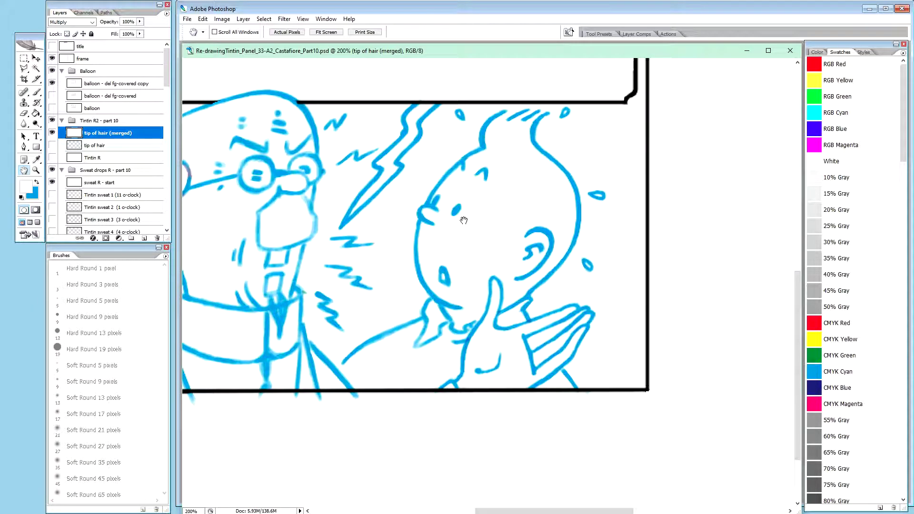
pyautogui.press('l')
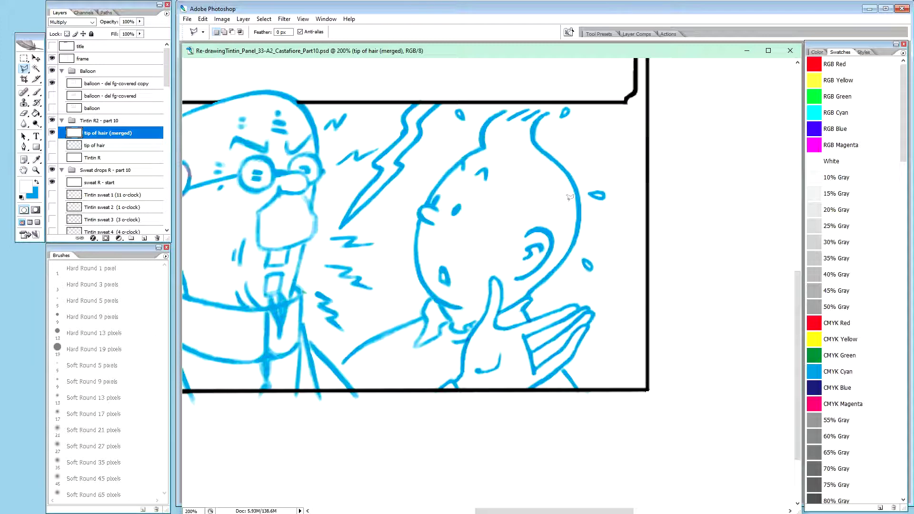
pyautogui.click(482, 112)
pyautogui.click(499, 98)
pyautogui.click(540, 99)
pyautogui.click(583, 169)
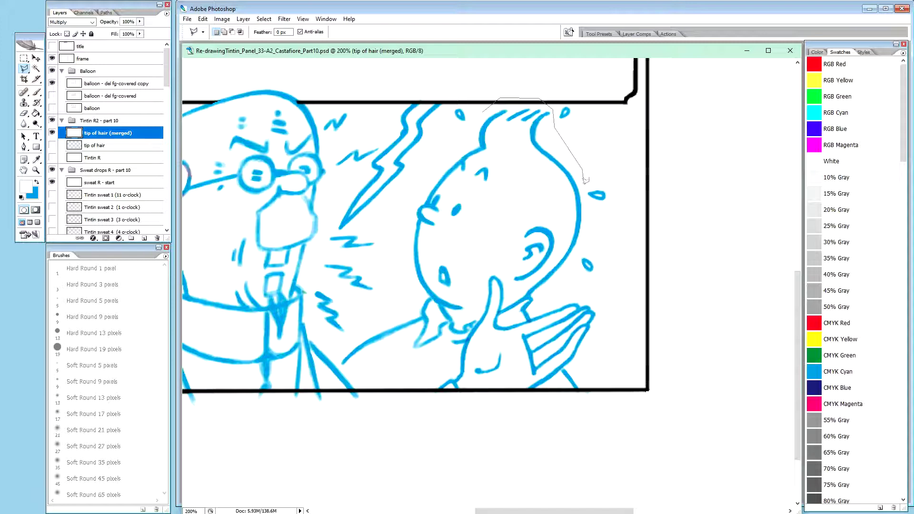
pyautogui.click(585, 234)
pyautogui.click(522, 294)
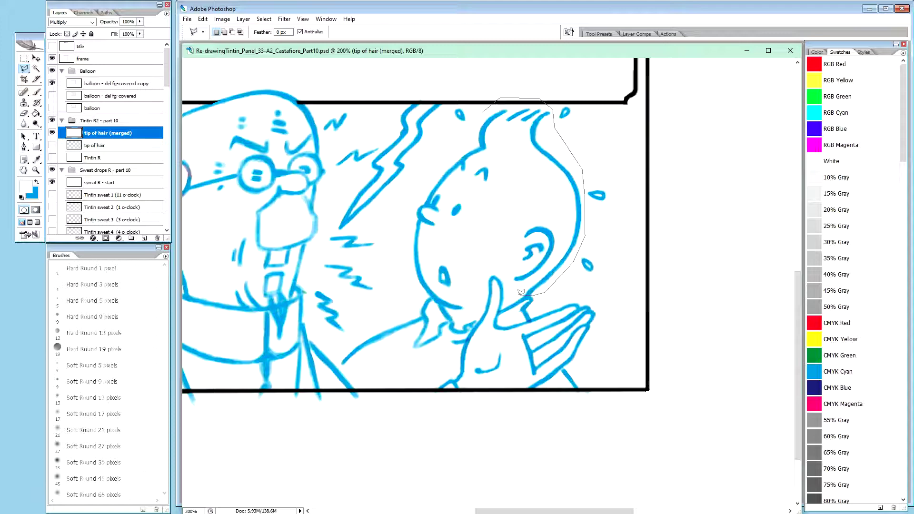
pyautogui.click(501, 273)
pyautogui.click(481, 274)
pyautogui.click(482, 293)
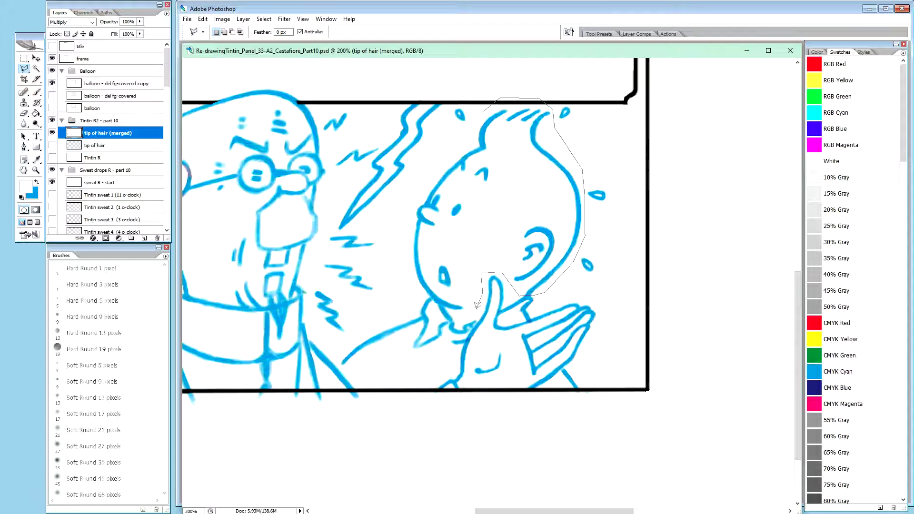
pyautogui.click(473, 313)
pyautogui.click(457, 312)
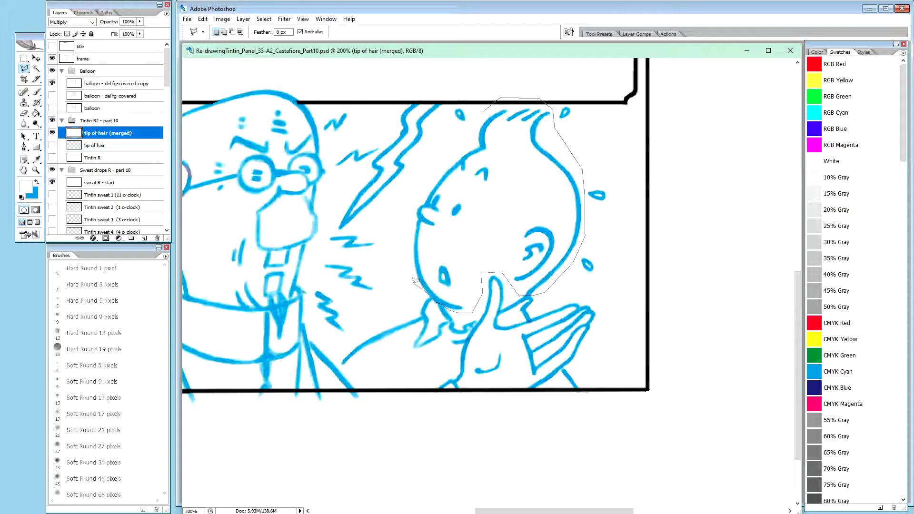
pyautogui.click(414, 279)
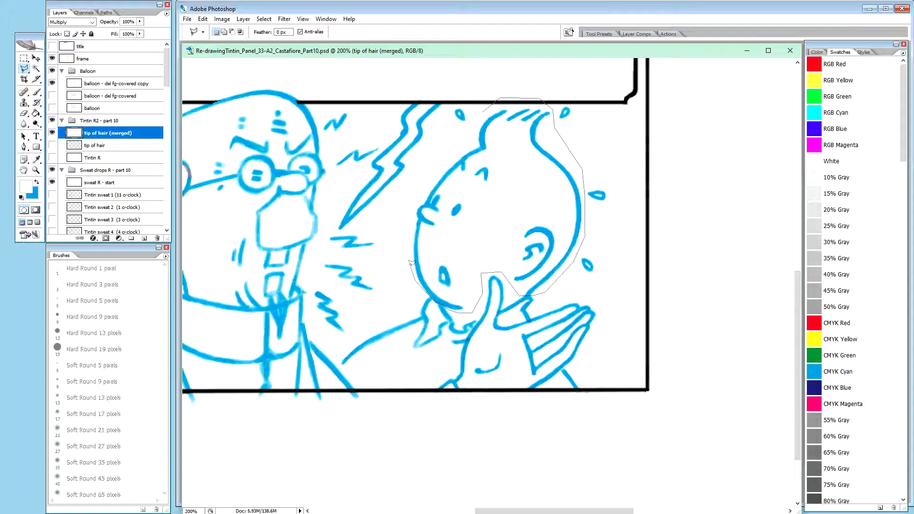
pyautogui.click(410, 218)
pyautogui.click(413, 201)
pyautogui.click(443, 159)
pyautogui.click(463, 148)
pyautogui.click(473, 138)
pyautogui.click(474, 122)
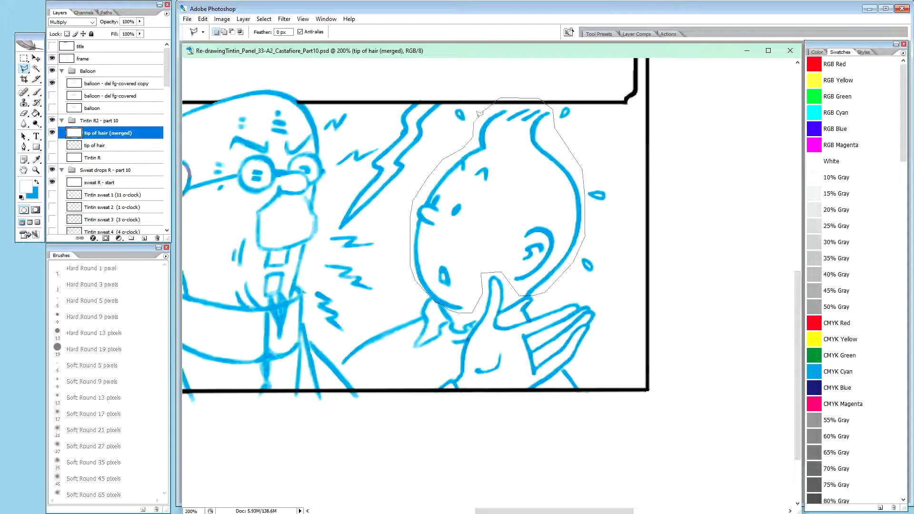
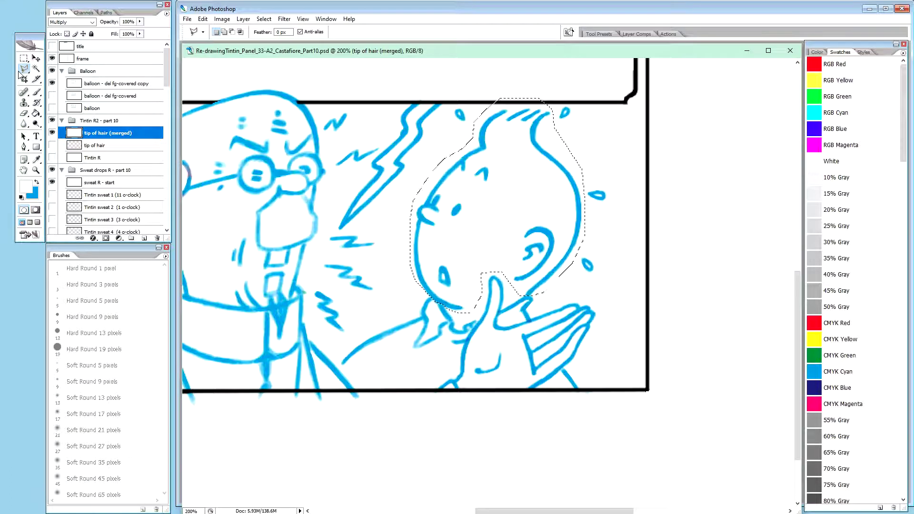
# Step: Copy the selected head to a new layer and name it "head - smaller"
pyautogui.hotkey('ctrl', 'j')
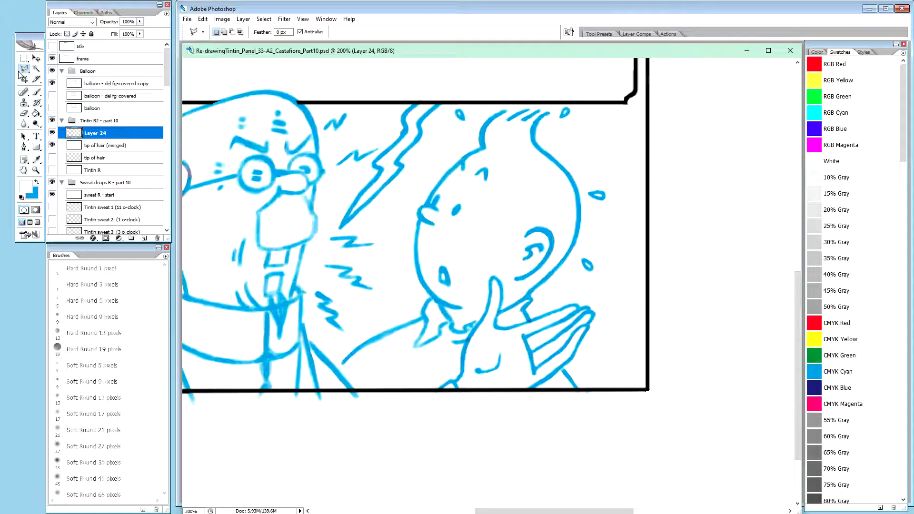
pyautogui.doubleClick(98, 133)
pyautogui.write('head')
pyautogui.press('Return')
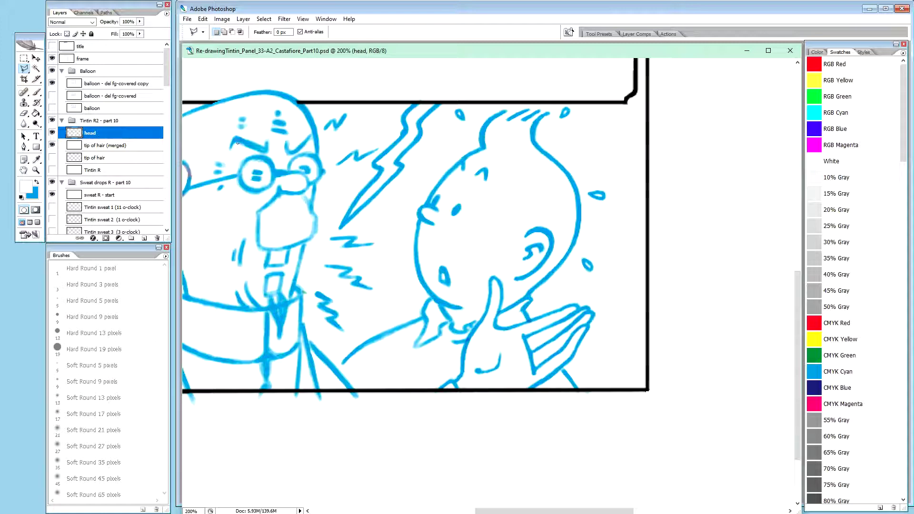
pyautogui.doubleClick(88, 134)
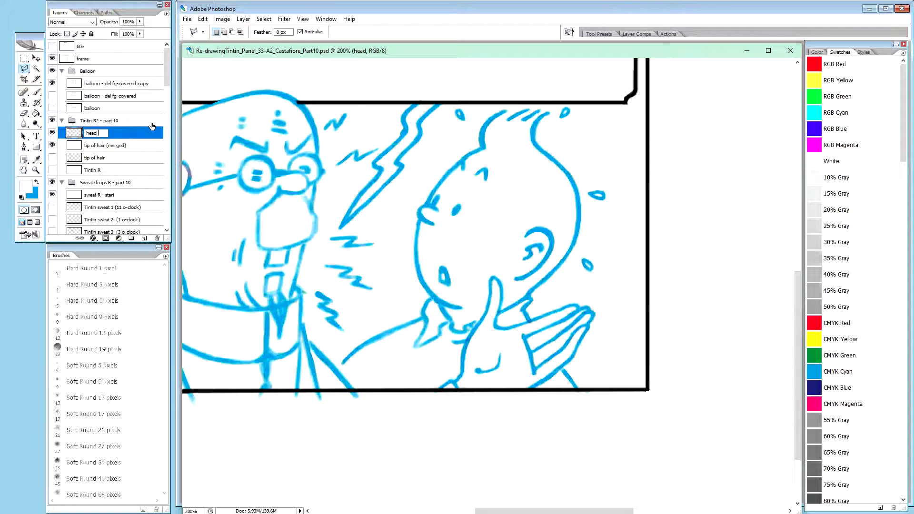
pyautogui.write('- smaller')
pyautogui.press('Return')
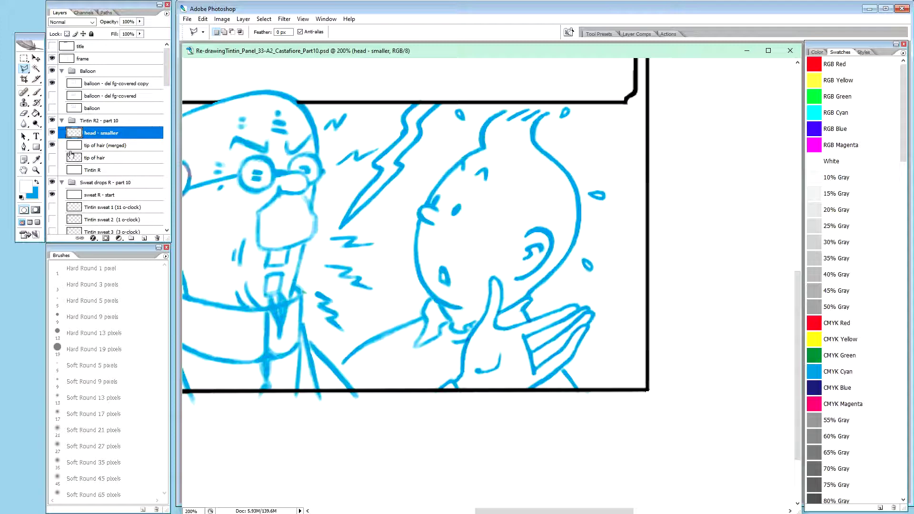
# Step: Scale the "head - smaller" layer proportionally to 98.4%, anchored at its lower-left corner, and compare it with the unscaled head
pyautogui.press('v')
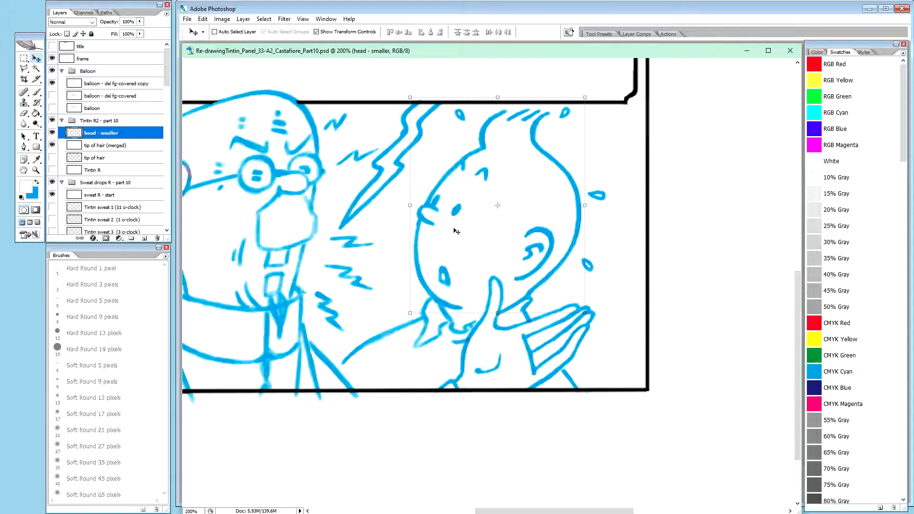
pyautogui.click(585, 98)
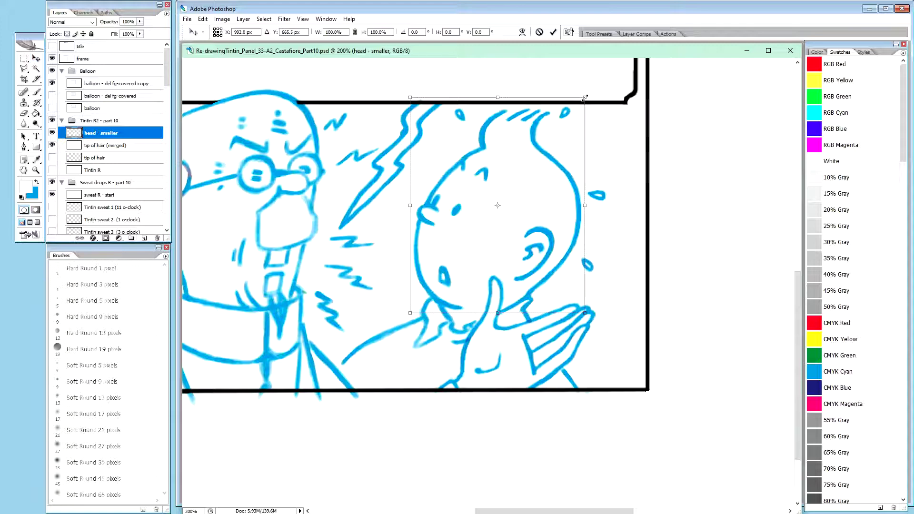
pyautogui.moveTo(585, 98)
pyautogui.mouseDown()
pyautogui.moveTo(569, 125)
pyautogui.moveTo(583, 102)
pyautogui.mouseUp()
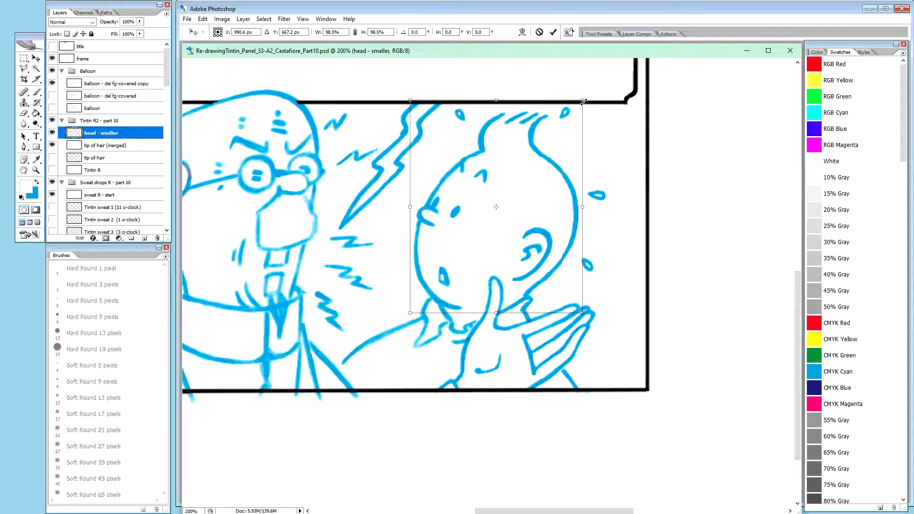
pyautogui.moveTo(584, 101); pyautogui.dragTo(583, 101)
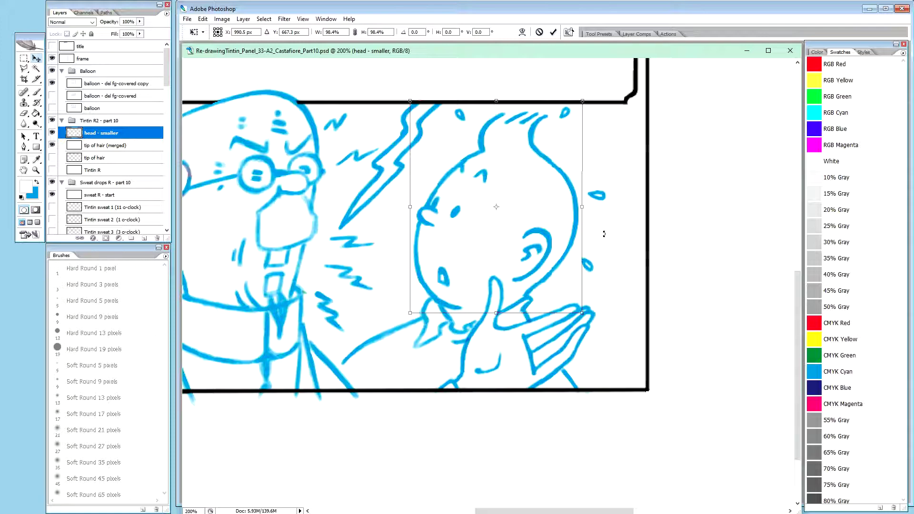
pyautogui.press('Return')
pyautogui.hotkey('ctrl', 'z')
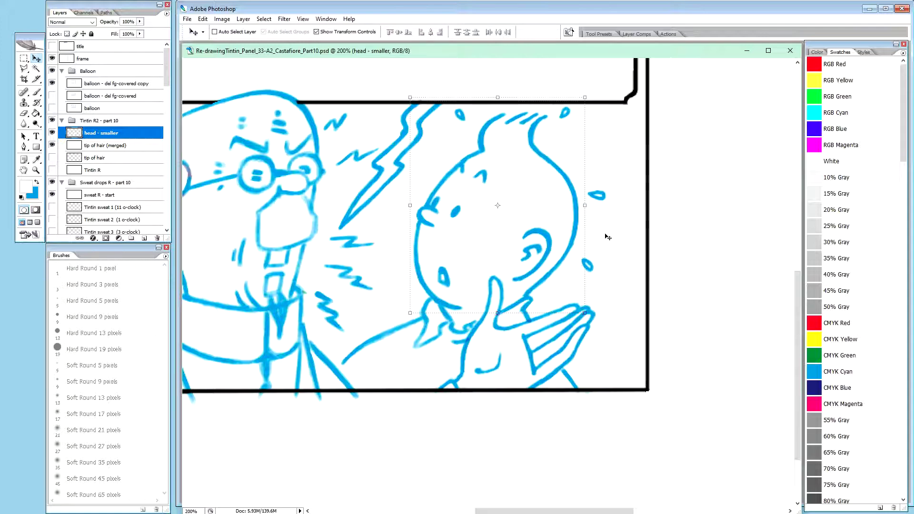
pyautogui.hotkey('ctrl', 'z')
pyautogui.hotkey('ctrl', 'z')
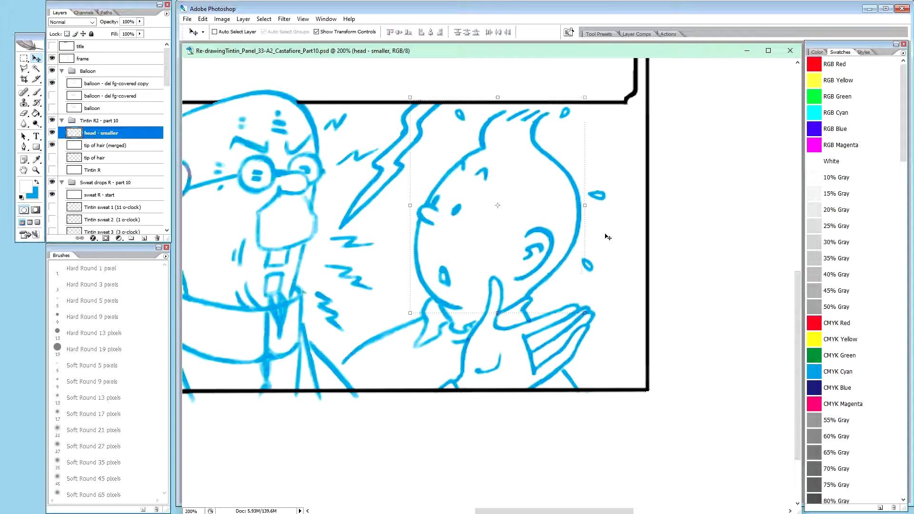
pyautogui.hotkey('ctrl', 'z')
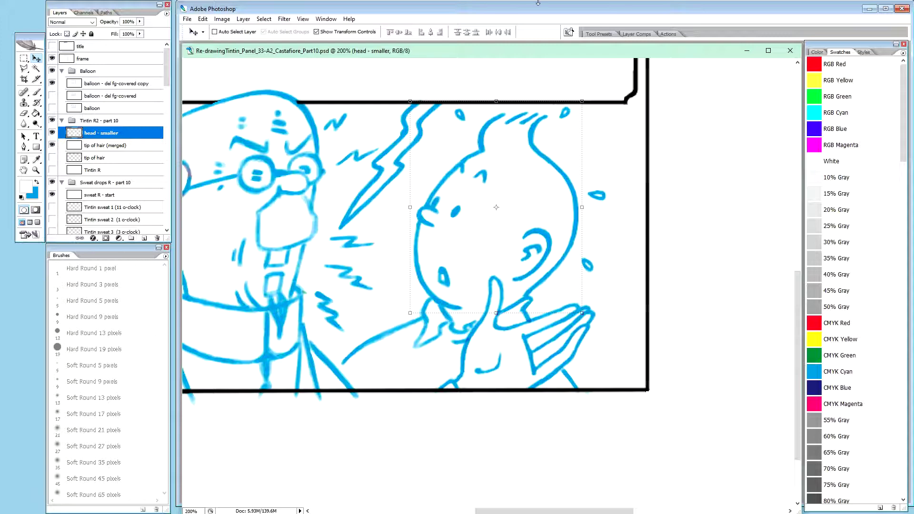
# Step: Scale the head copy proportionally by a further 99.5% and nudge it one step to the right
pyautogui.click(583, 101)
pyautogui.moveTo(583, 102); pyautogui.dragTo(582, 102)
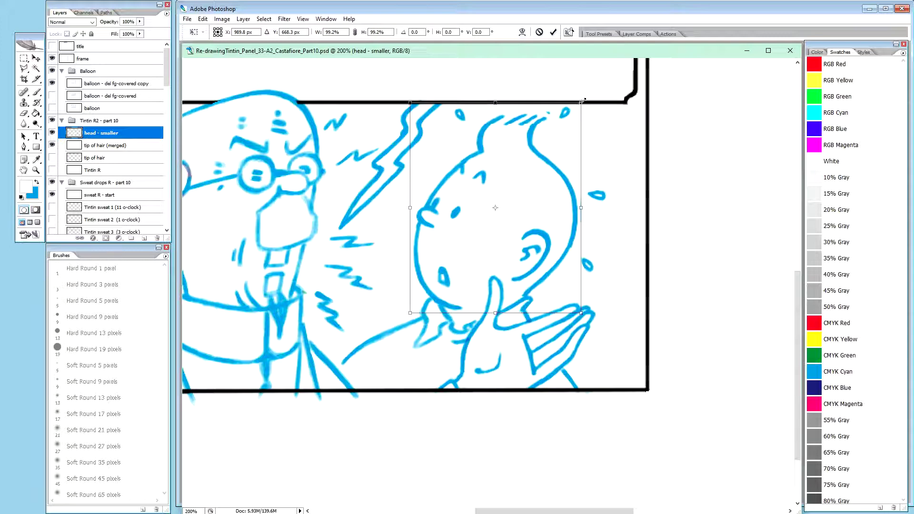
pyautogui.moveTo(581, 102); pyautogui.dragTo(581, 102)
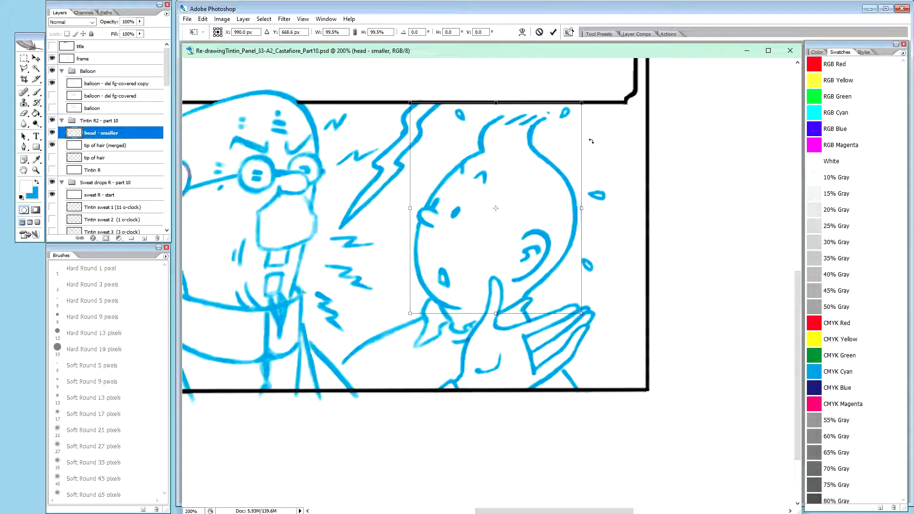
pyautogui.press('Right')
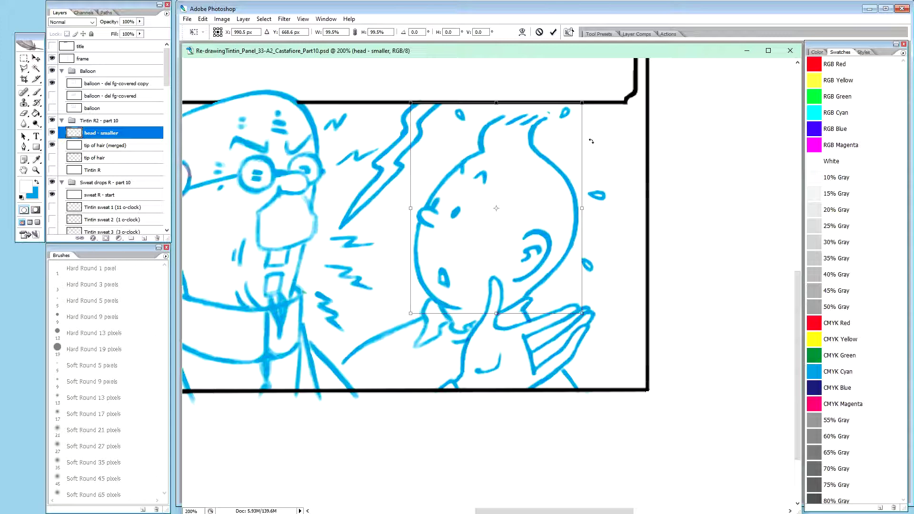
pyautogui.press('Left')
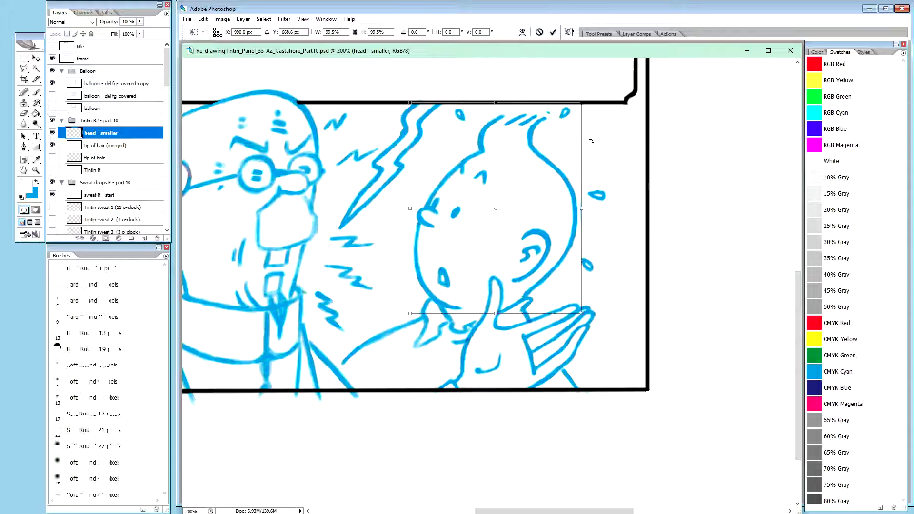
pyautogui.press('Right')
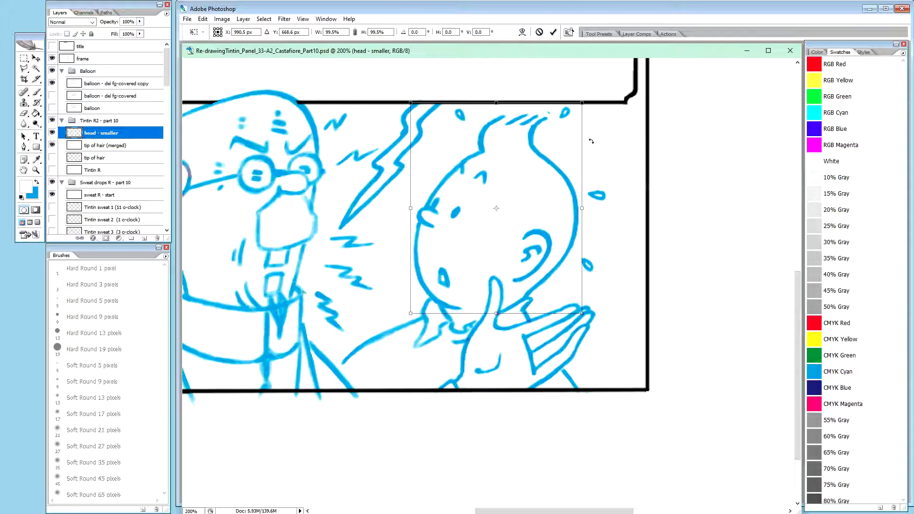
pyautogui.press('Return')
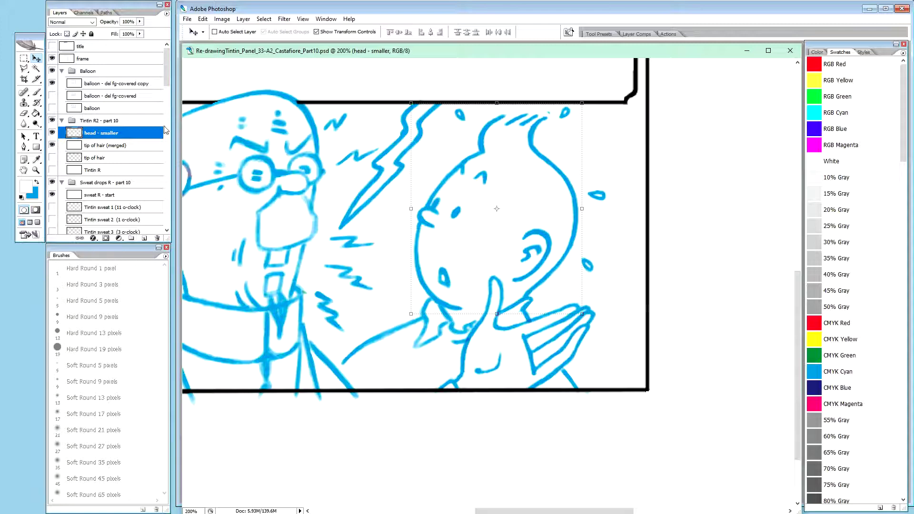
# Step: Check the scaled head without the "tip of hair (merged)" layer, then restore that layer's visibility
pyautogui.click(54, 145)
pyautogui.click(53, 145)
pyautogui.click(53, 146)
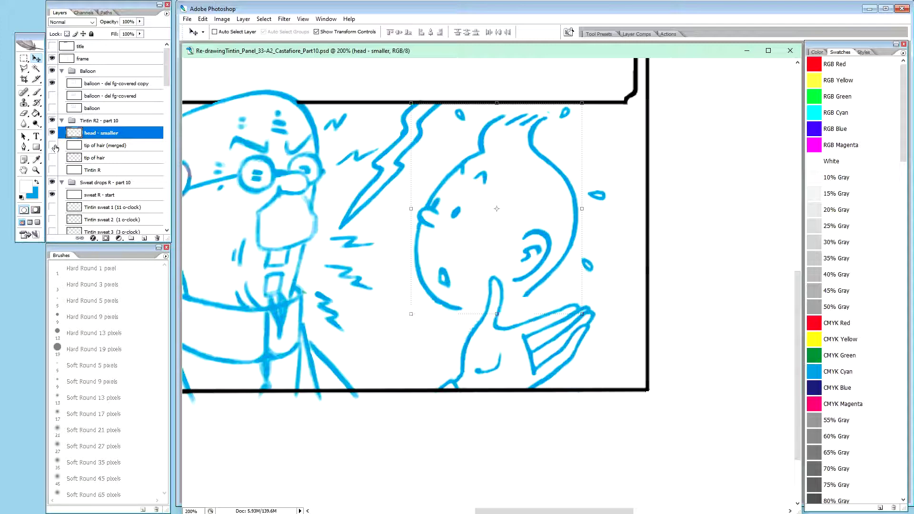
pyautogui.click(53, 145)
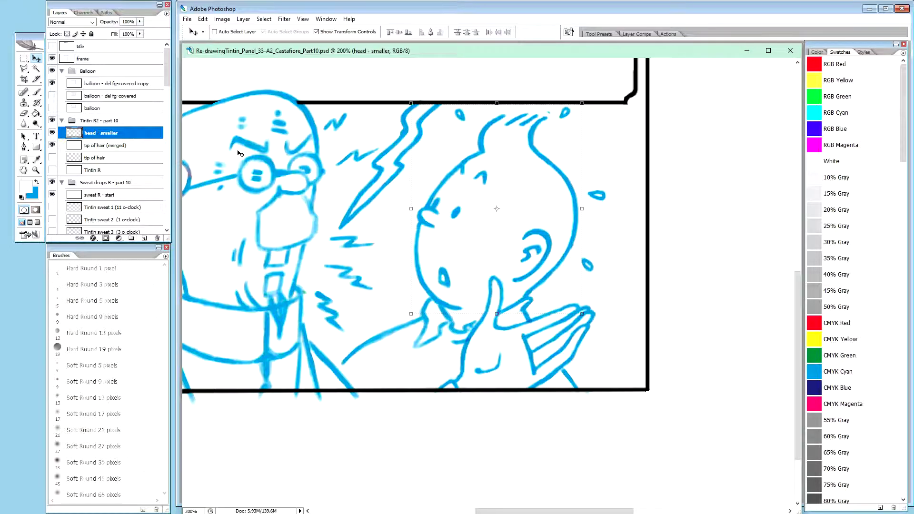
# Step: Paint out the stray speck beside the tip of the hair tuft's right line in white at 100% opacity
pyautogui.hotkey('ctrl', '+')
pyautogui.hotkey('ctrl', '+')
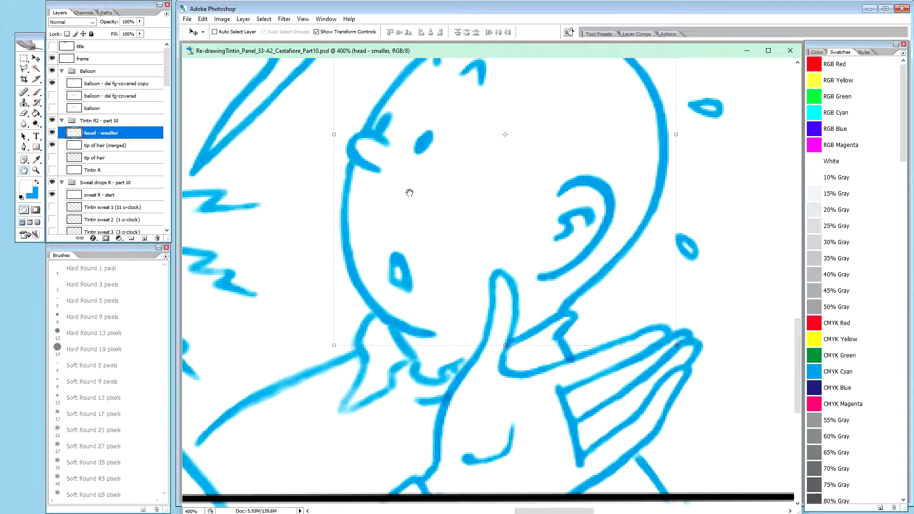
pyautogui.press('h')
pyautogui.moveTo(551, 163); pyautogui.dragTo(505, 380)
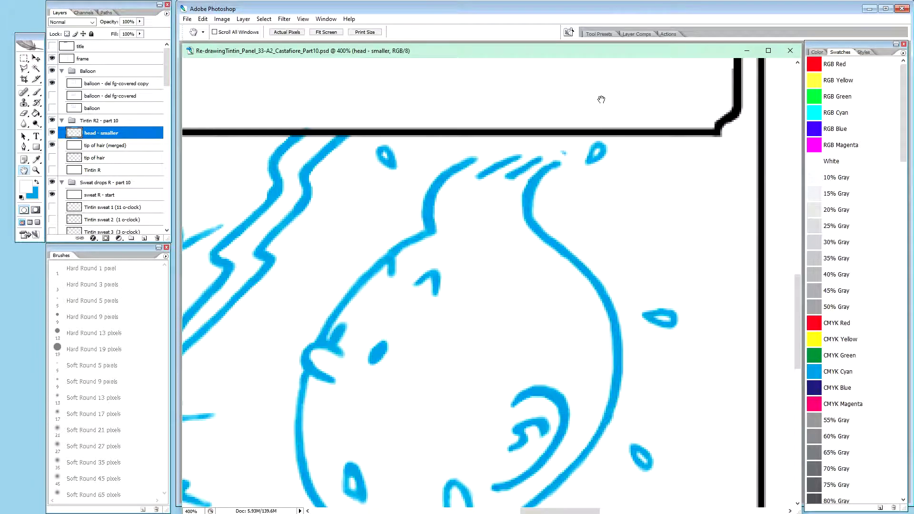
pyautogui.press('x')
pyautogui.press('b')
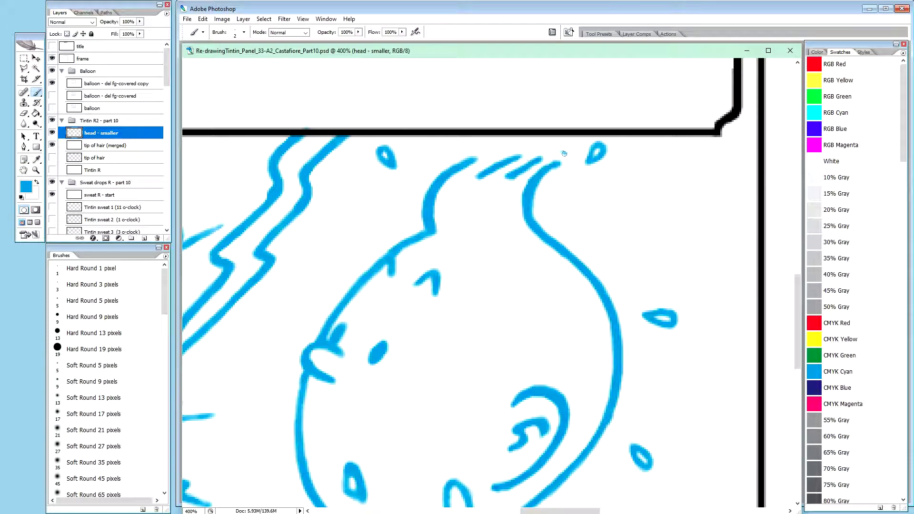
pyautogui.press('x')
pyautogui.moveTo(565, 154); pyautogui.dragTo(562, 151)
# Step: Compare the drawing with and without the "head - smaller" layer, and review the head within the panel
pyautogui.click(52, 134)
pyautogui.click(51, 134)
pyautogui.click(94, 146)
pyautogui.click(127, 134)
pyautogui.hotkey('ctrl', '-')
pyautogui.hotkey('ctrl', '-')
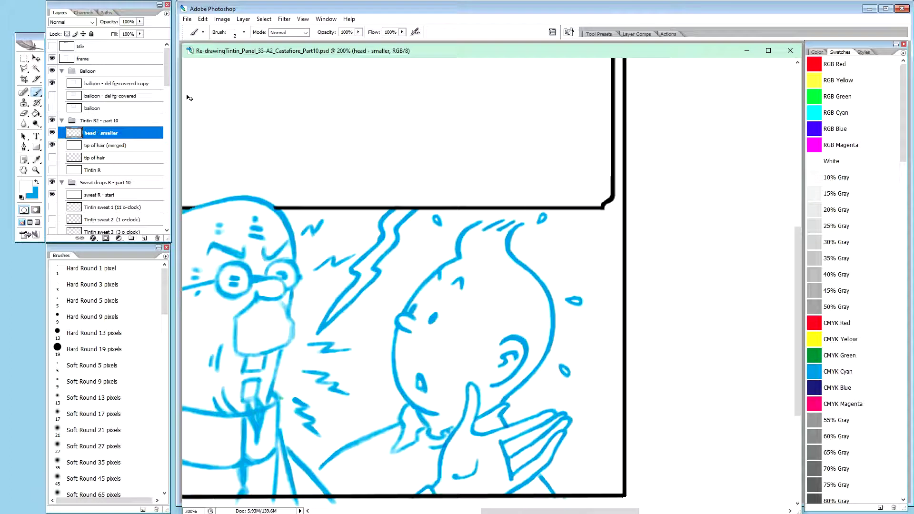
pyautogui.press('h')
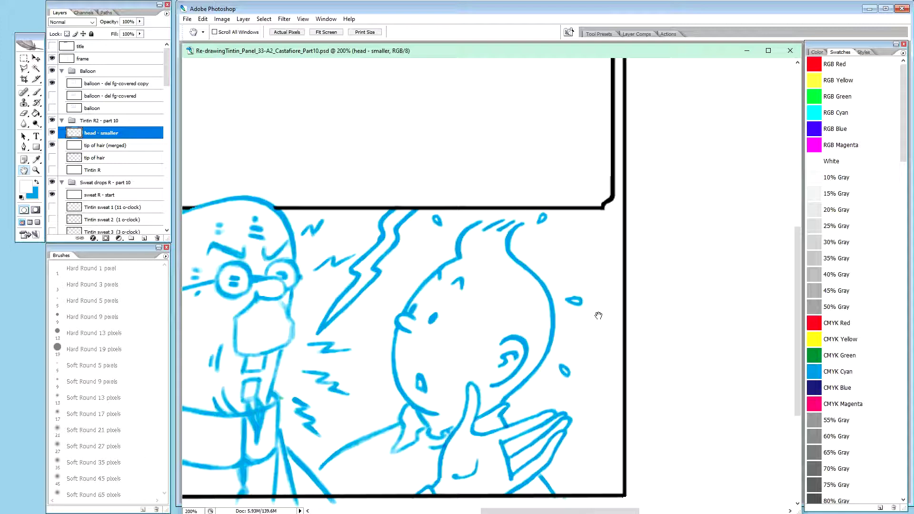
# Step: Duplicate the "head - smaller" layer and name the copy "head - fixing left shoulder"
pyautogui.hotkey('ctrl', '-')
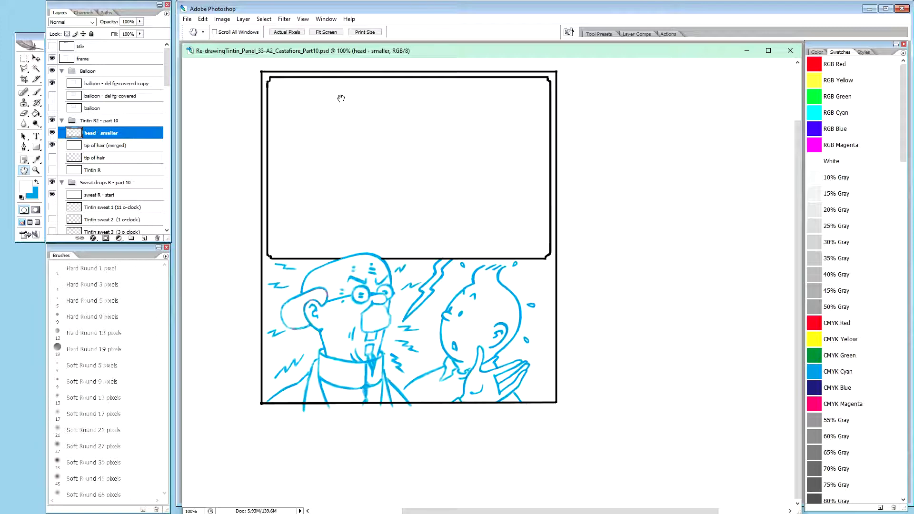
pyautogui.press('ctrl')
pyautogui.hotkey('ctrl', '+')
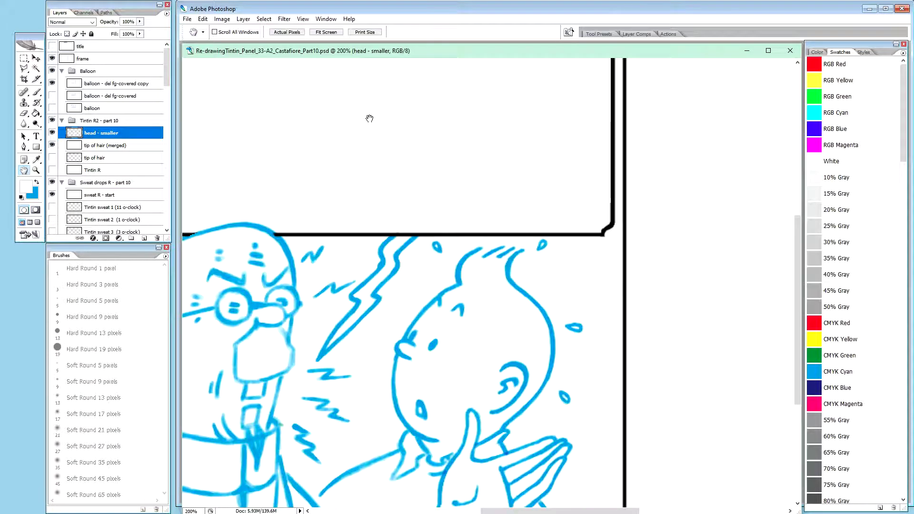
pyautogui.moveTo(377, 317); pyautogui.dragTo(479, 186)
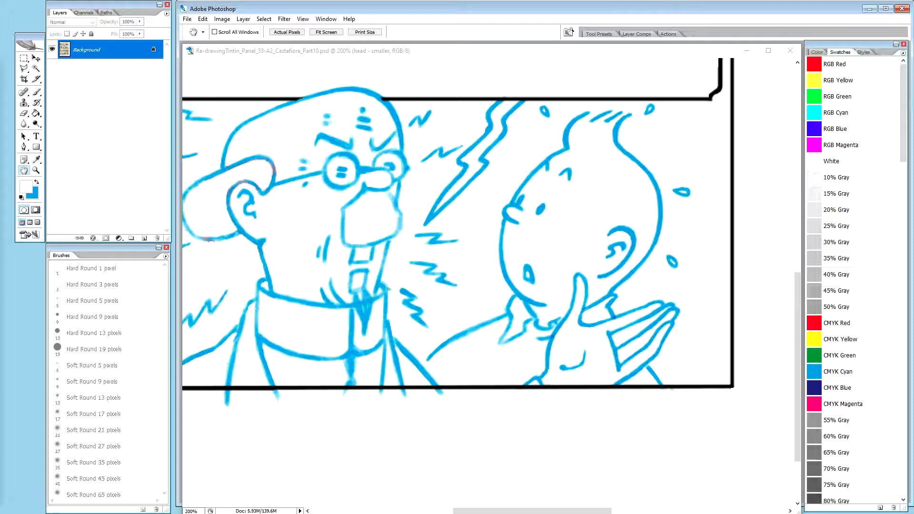
pyautogui.click(433, 52)
pyautogui.click(114, 143)
pyautogui.click(114, 135)
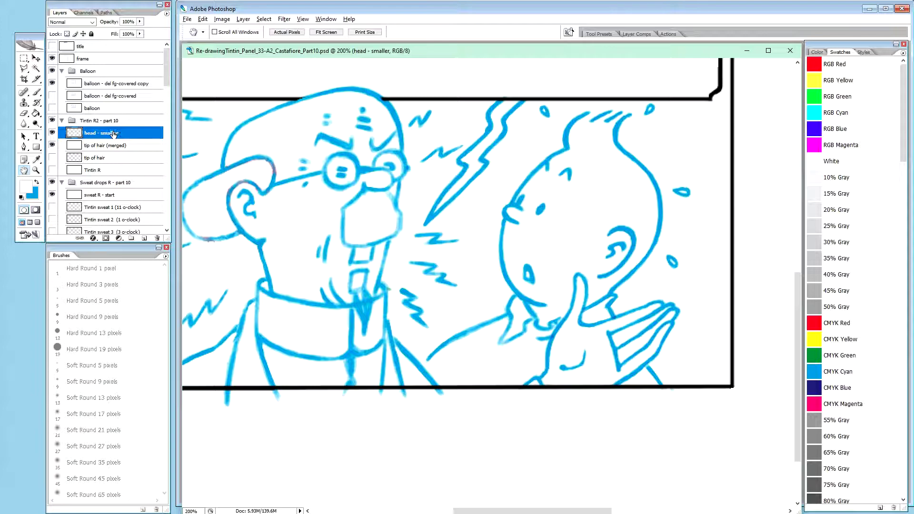
pyautogui.hotkey('ctrl', 'j')
pyautogui.doubleClick(115, 135)
pyautogui.press('End')
pyautogui.hotkey('ctrl', 'shift', 'Left')
pyautogui.hotkey('ctrl', 'shift', 'Left')
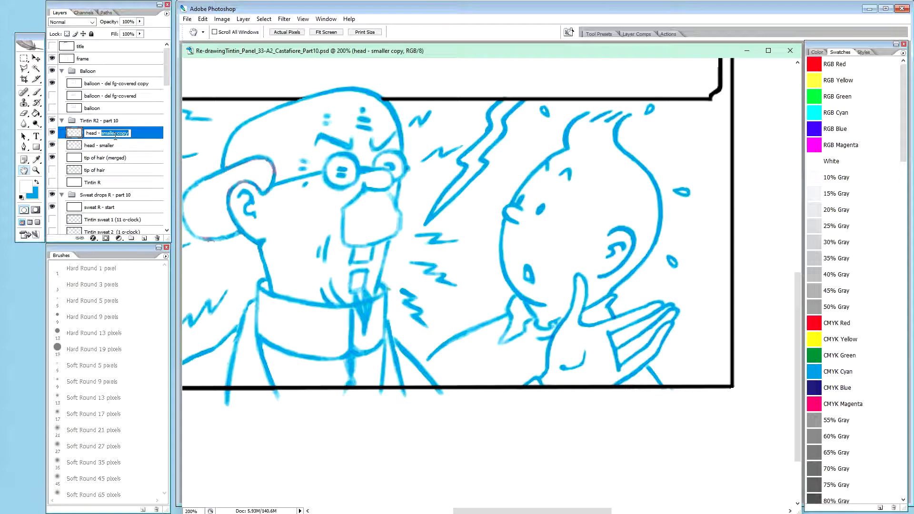
pyautogui.write('fixing left shoulder')
pyautogui.press('Return')
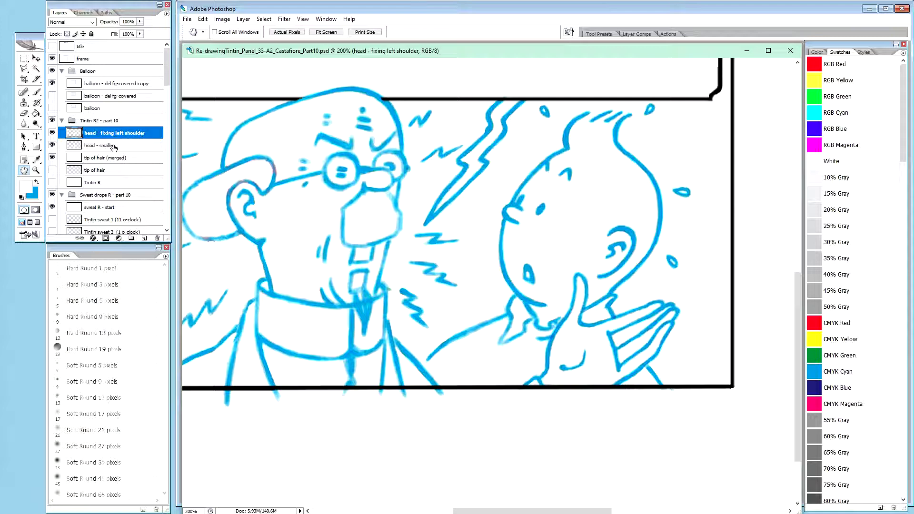
# Step: Hide the "head - fixing left shoulder" layer and show only "head - smaller" and "tip of hair (merged)" for Tintin
pyautogui.click(53, 146)
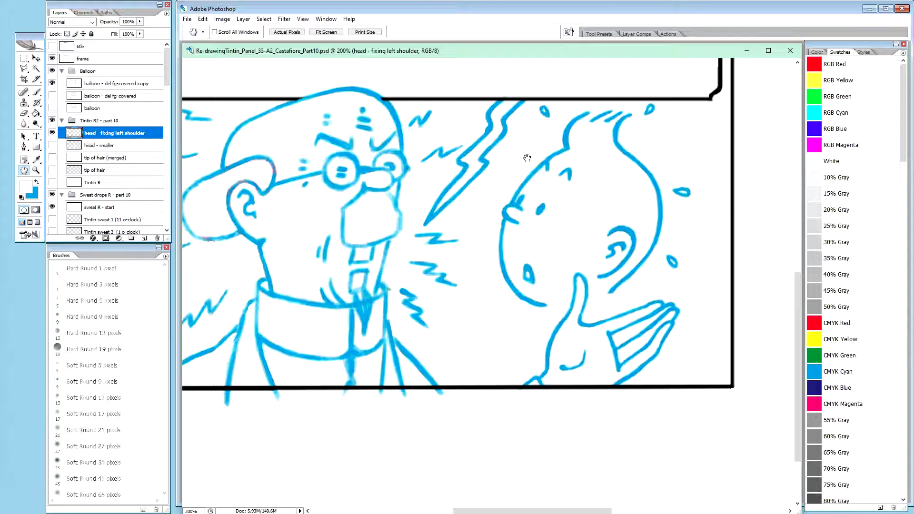
pyautogui.click(52, 133)
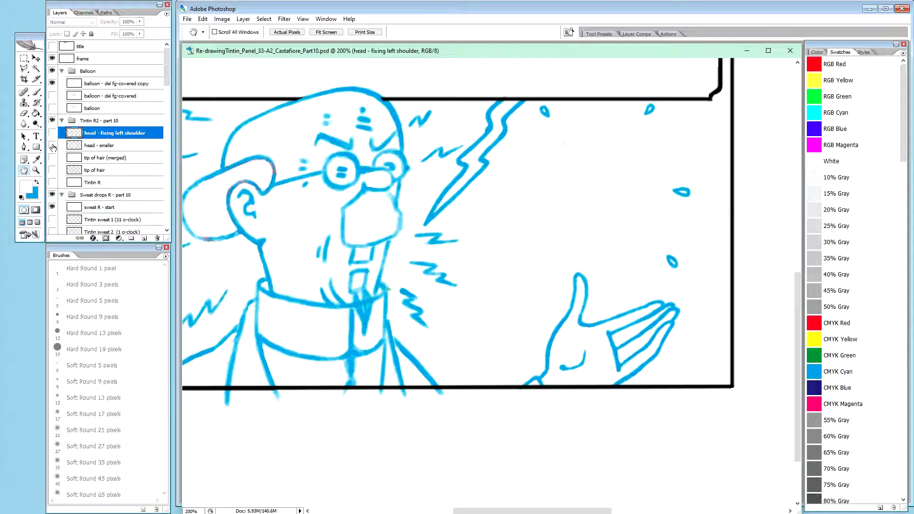
pyautogui.click(53, 145)
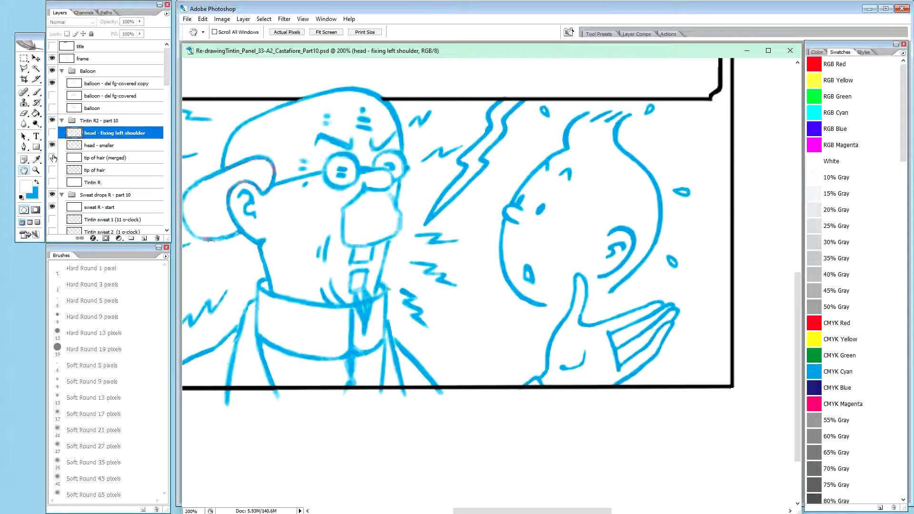
pyautogui.click(53, 158)
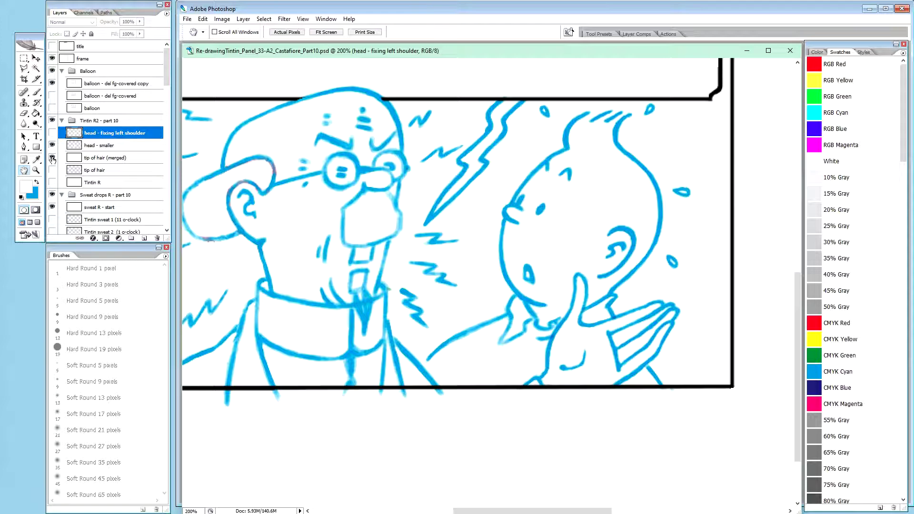
# Step: Stamp "head - smaller" and "tip of hair (merged)" into a new layer blended as Multiply, and hide the two source layers
pyautogui.click(104, 159)
pyautogui.keyDown('shift'); pyautogui.click(98, 146); pyautogui.keyUp('shift')
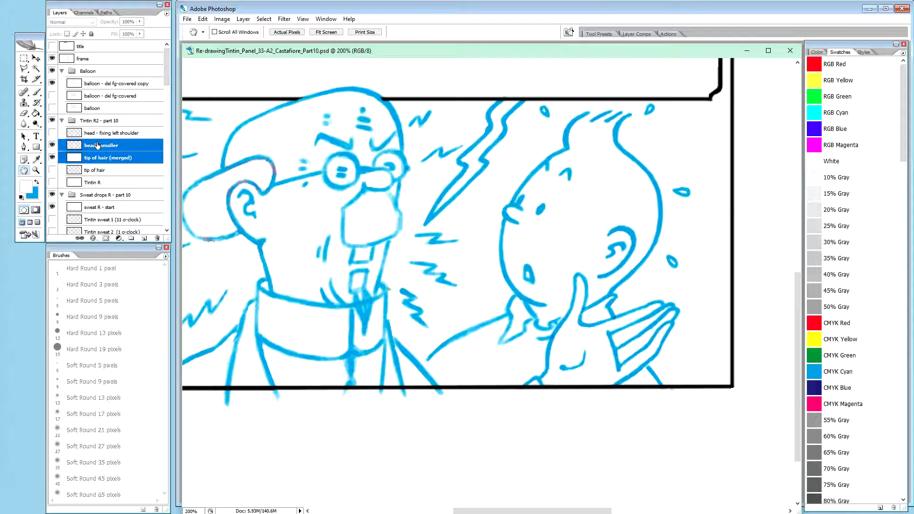
pyautogui.hotkey('ctrl', 'alt', 'e')
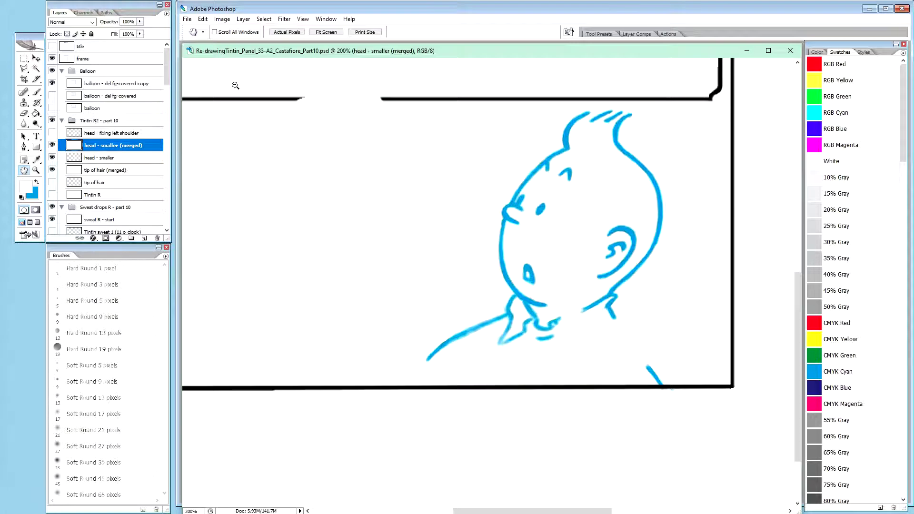
pyautogui.hotkey('shift', 'alt', 'm')
pyautogui.click(52, 170)
pyautogui.click(52, 158)
# Step: Rename the new merged layer with the copied name "head - fixing left shoulder"
pyautogui.doubleClick(115, 133)
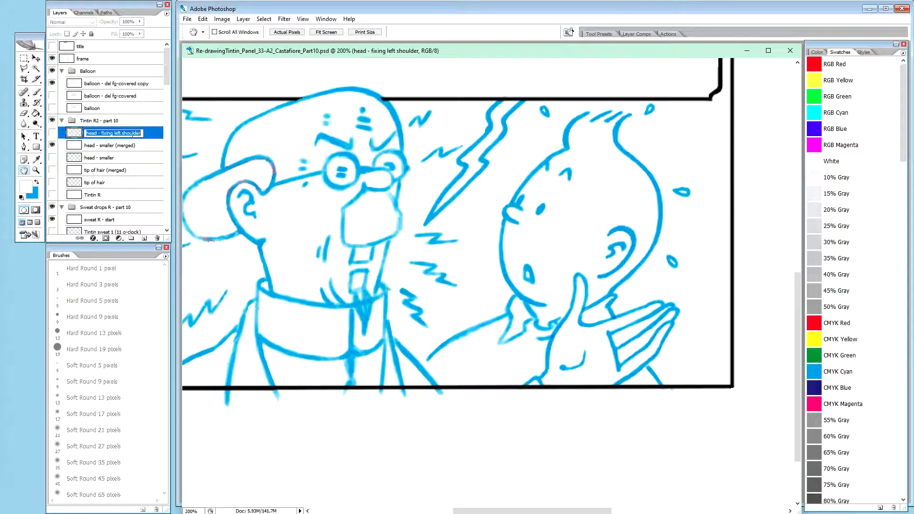
pyautogui.hotkey('ctrl', 'c')
pyautogui.doubleClick(119, 146)
pyautogui.hotkey('ctrl', 'v')
pyautogui.press('Return')
# Step: Consolidate the two "head - fixing left shoulder" layers into the single complete one set to Multiply
pyautogui.click(107, 161)
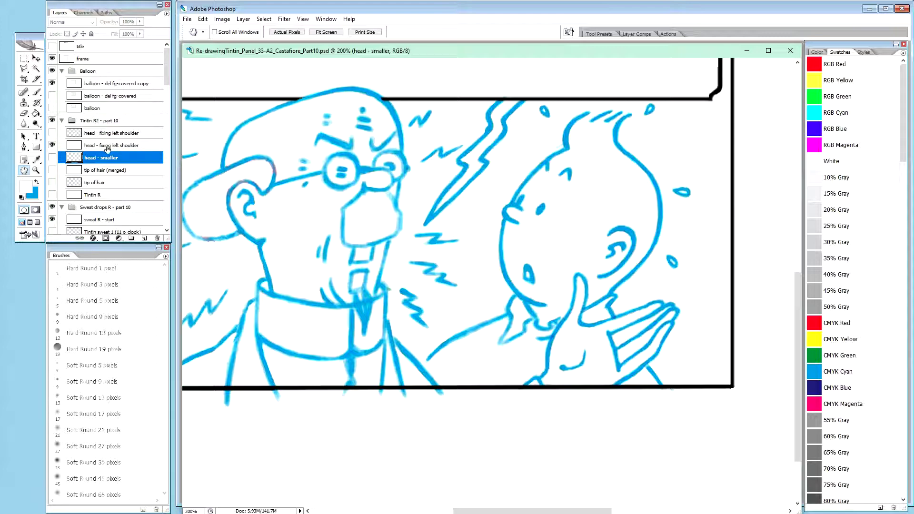
pyautogui.click(107, 146)
pyautogui.click(112, 134)
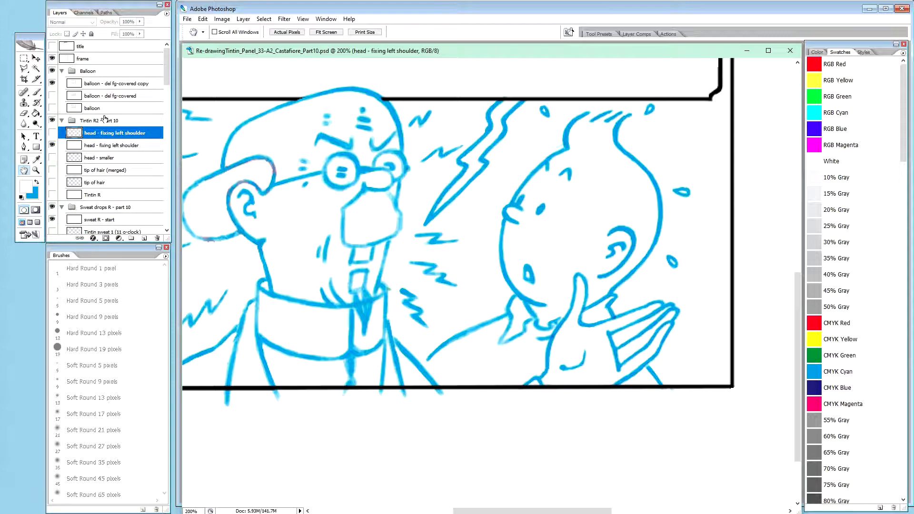
pyautogui.hotkey('ctrl', 'e')
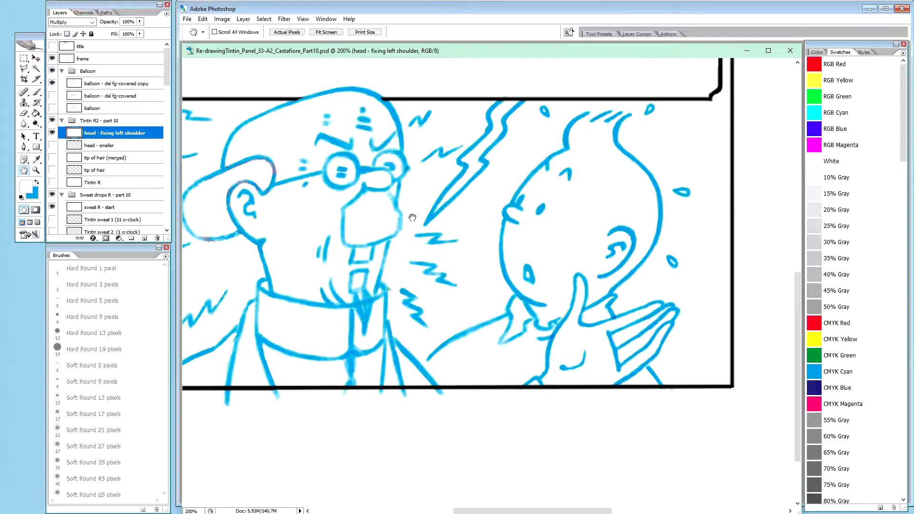
# Step: Check the "head - fixing left shoulder" layer on its own, and restore the other layers' visibility
pyautogui.keyDown('alt'); pyautogui.click(52, 133); pyautogui.keyUp('alt')
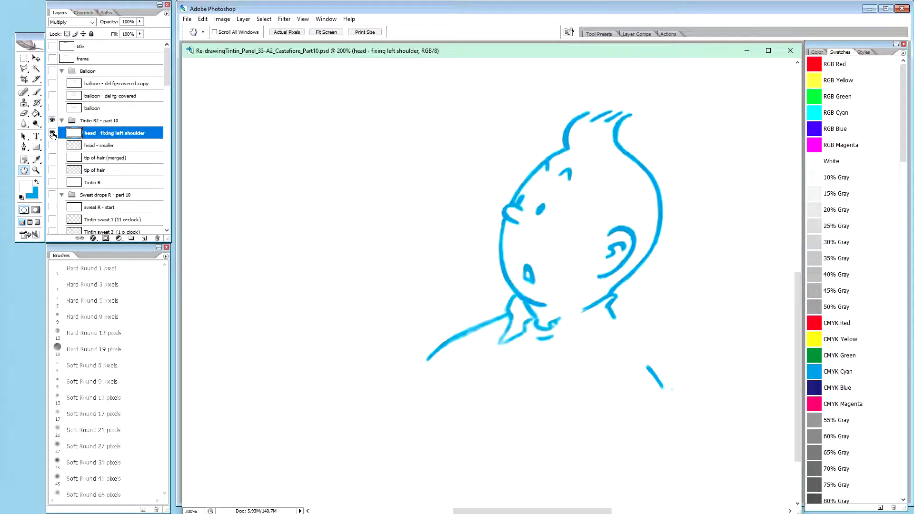
pyautogui.keyDown('alt'); pyautogui.click(53, 134); pyautogui.keyUp('alt')
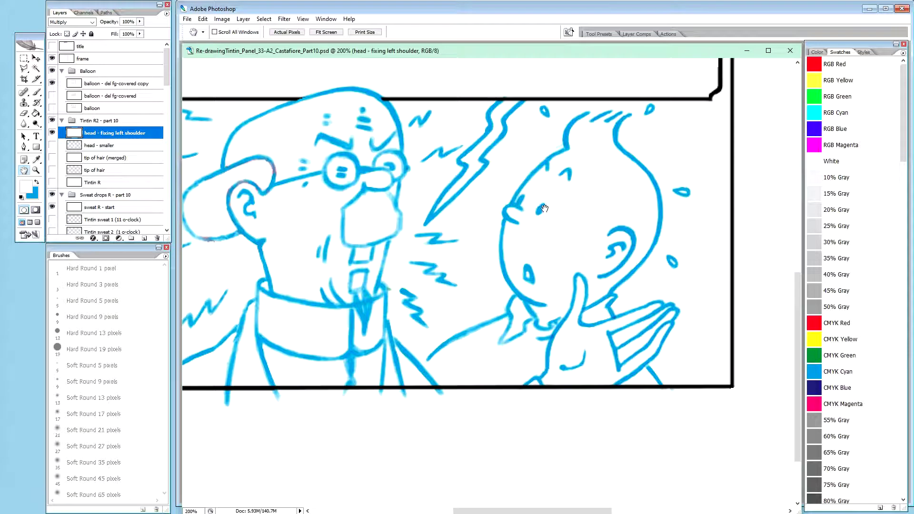
pyautogui.keyDown('alt'); pyautogui.click(52, 134); pyautogui.keyUp('alt')
pyautogui.keyDown('alt'); pyautogui.click(52, 134); pyautogui.keyUp('alt')
# Step: Duplicate the "head - fixing left shoulder" layer and rename the original beneath the copy as "merged"
pyautogui.click(104, 133)
pyautogui.hotkey('ctrl', 'j')
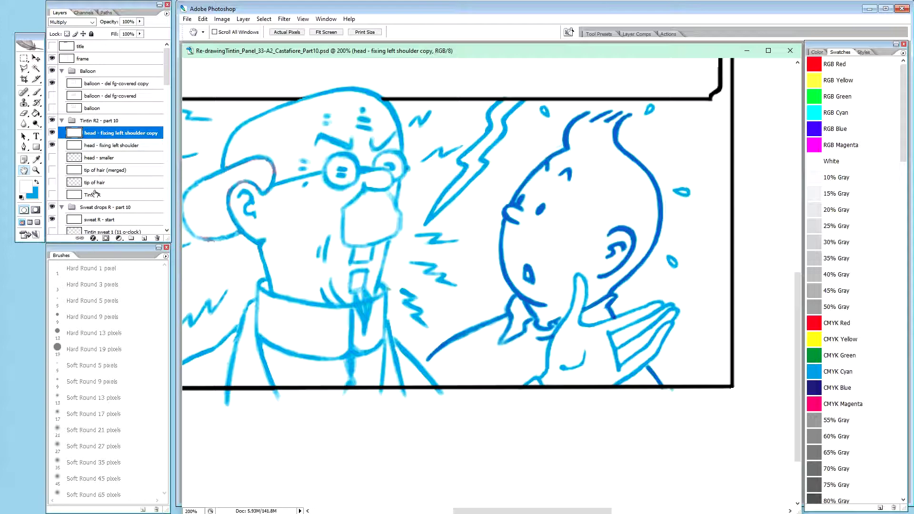
pyautogui.click(104, 160)
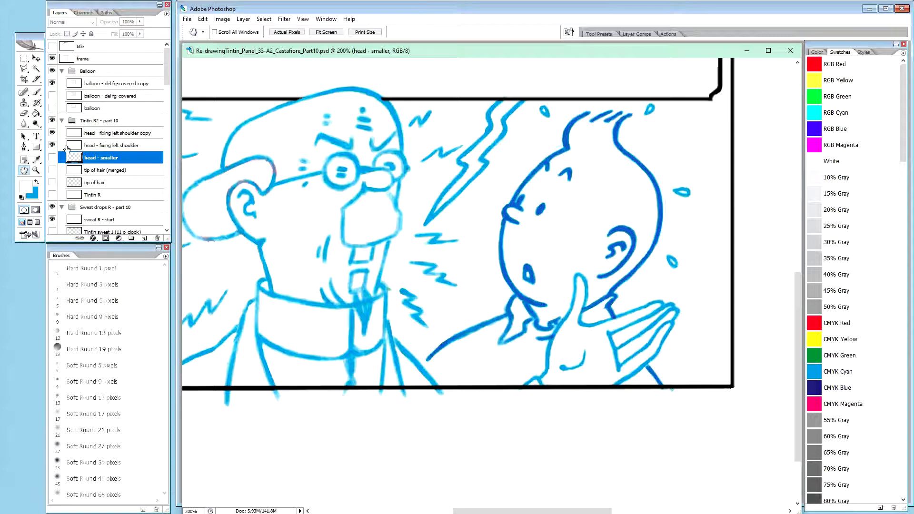
pyautogui.click(53, 146)
pyautogui.doubleClick(112, 145)
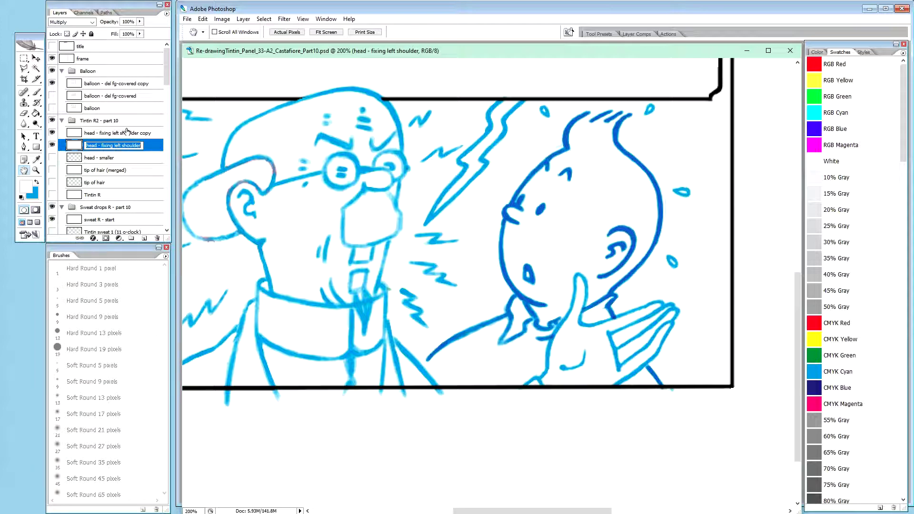
pyautogui.write('merged')
pyautogui.press('Return')
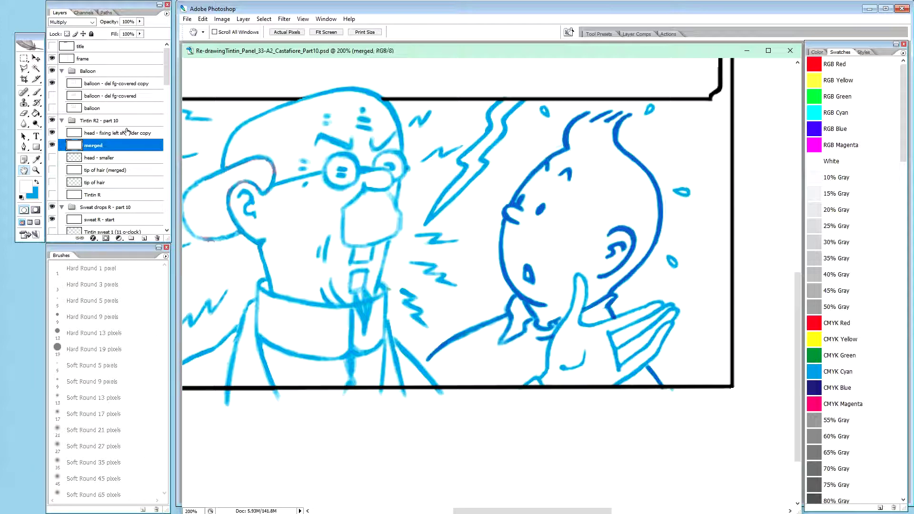
# Step: Copy the "Tintin R" layer's name and add it in front of "merged", making "Tintin R - merged"
pyautogui.doubleClick(96, 196)
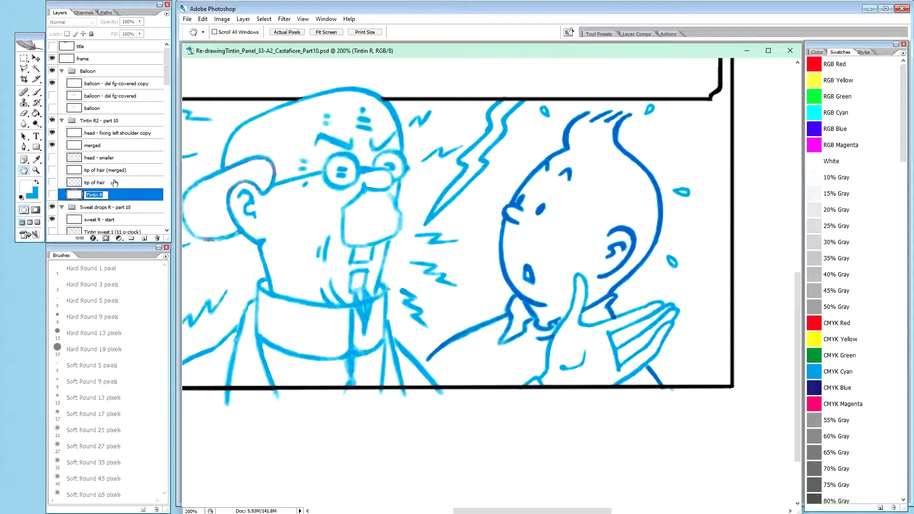
pyautogui.doubleClick(89, 145)
pyautogui.click(87, 146)
pyautogui.hotkey('ctrl', 'v')
pyautogui.write('-')
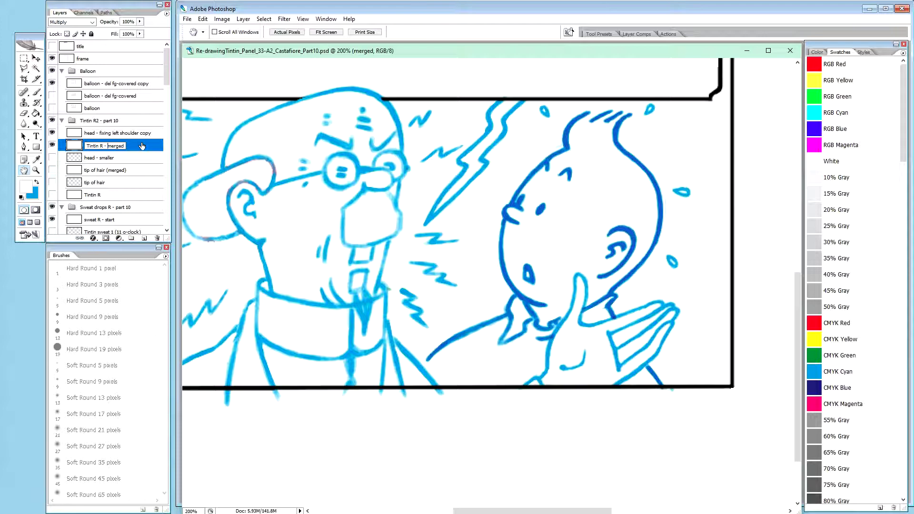
# Step: Rename the duplicate as "Tintin R - fixing left shoulder copy" and hide the "Tintin R - merged" layer
pyautogui.doubleClick(117, 134)
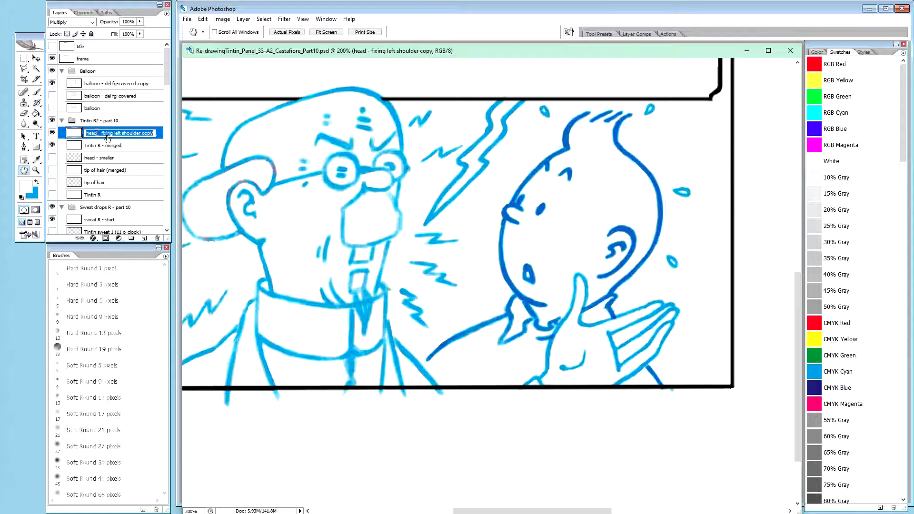
pyautogui.doubleClick(90, 134)
pyautogui.hotkey('ctrl', 'v')
pyautogui.press('Return')
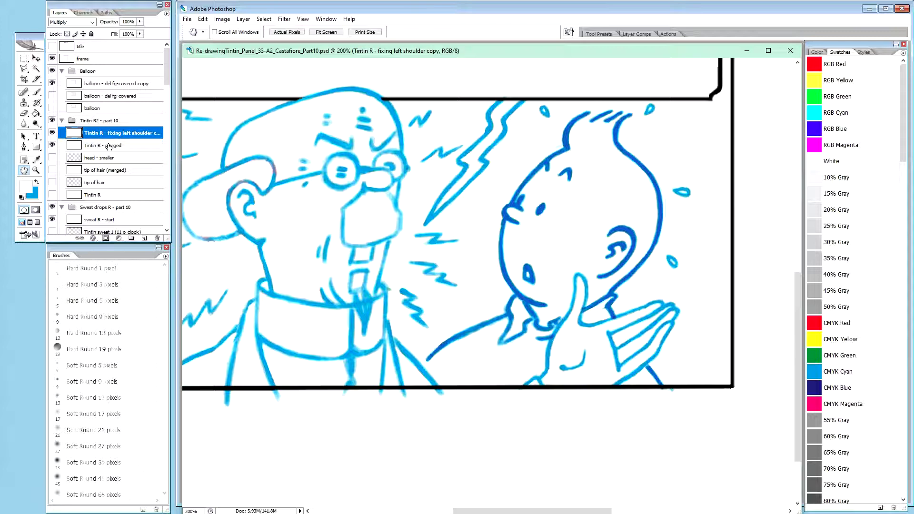
pyautogui.hotkey('alt', '[')
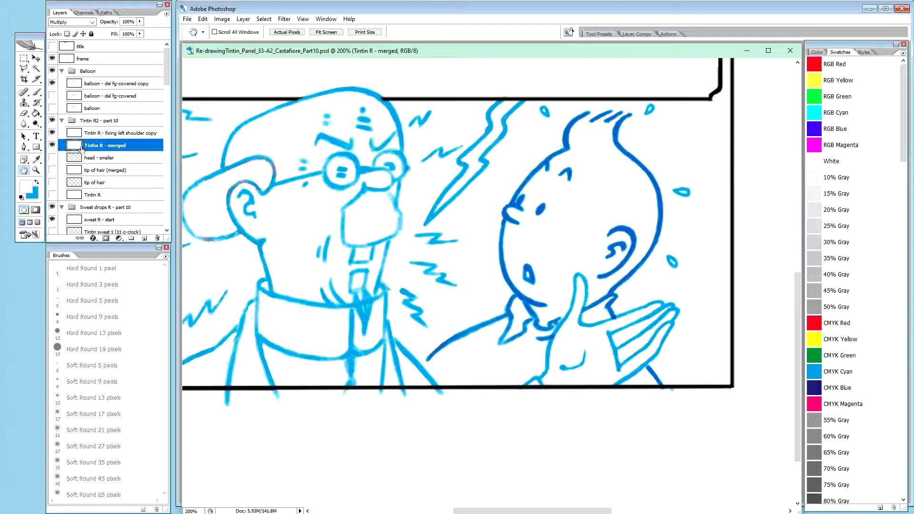
pyautogui.click(54, 145)
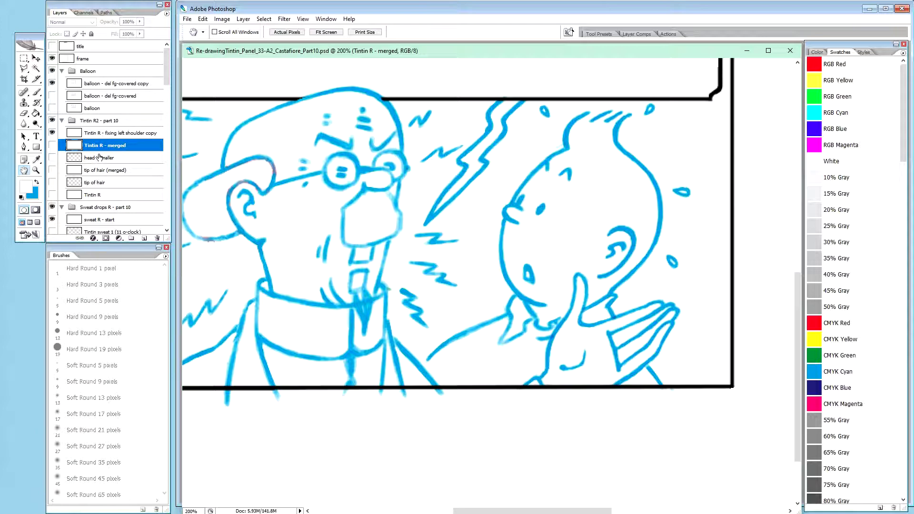
# Step: Compare the "head - smaller" layer on its own with the isolated "Tintin R - fixing left shoulder copy" layer
pyautogui.click(67, 159)
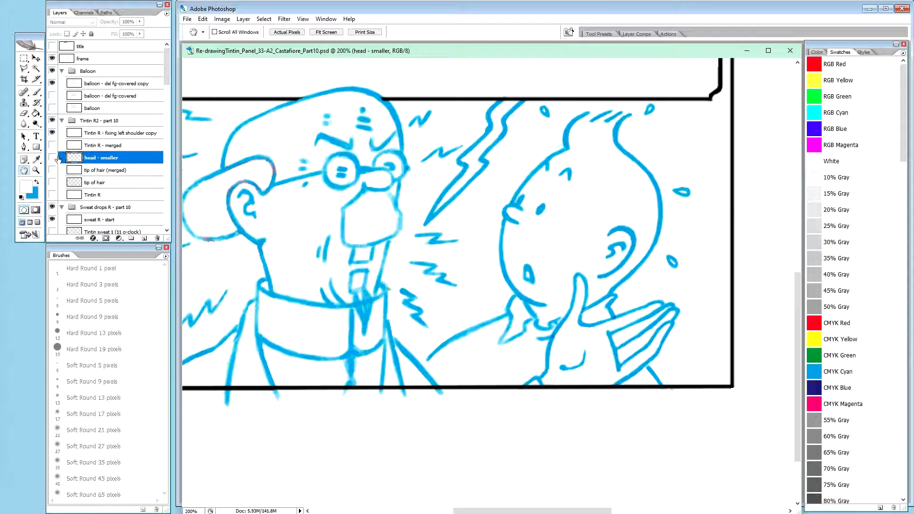
pyautogui.click(52, 158)
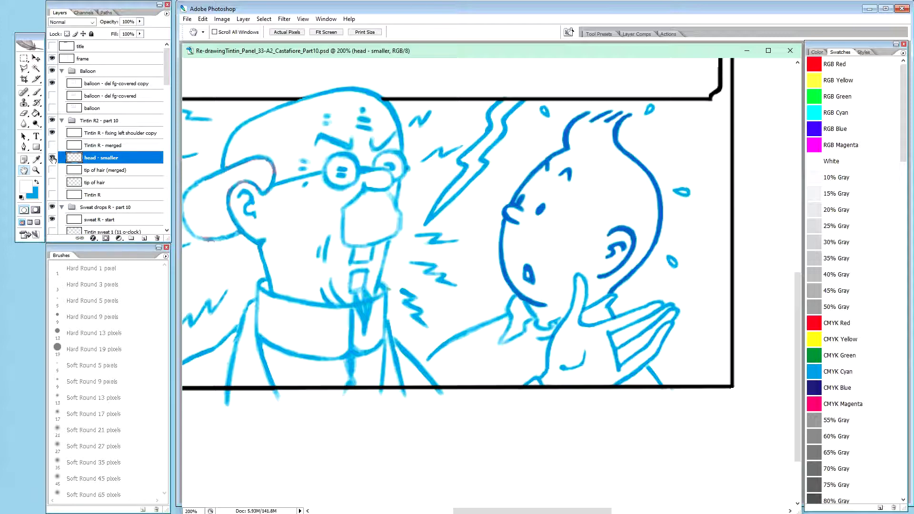
pyautogui.keyDown('alt'); pyautogui.click(52, 159); pyautogui.keyUp('alt')
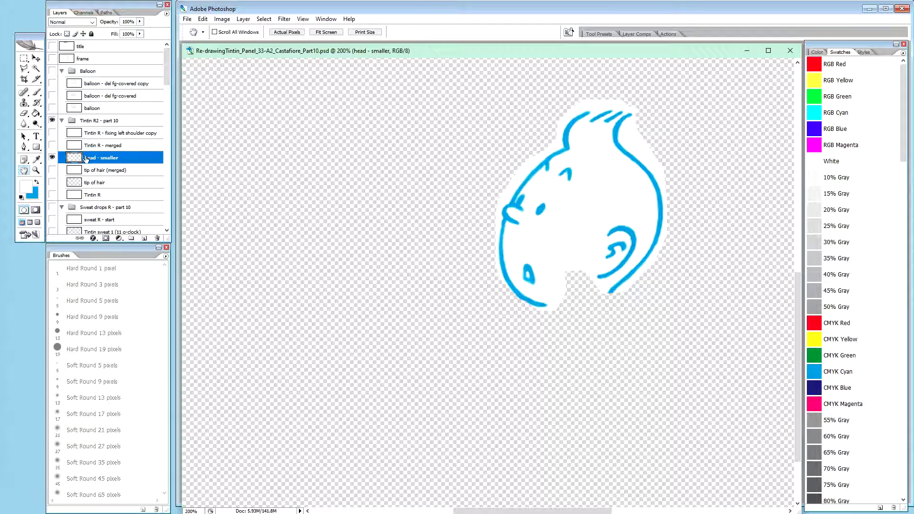
pyautogui.keyDown('alt'); pyautogui.click(52, 158); pyautogui.keyUp('alt')
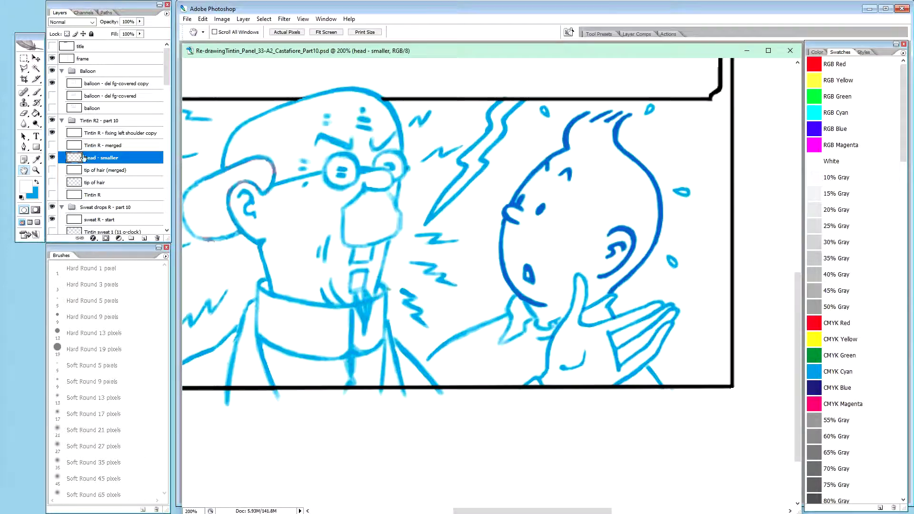
pyautogui.keyDown('alt'); pyautogui.click(52, 134); pyautogui.keyUp('alt')
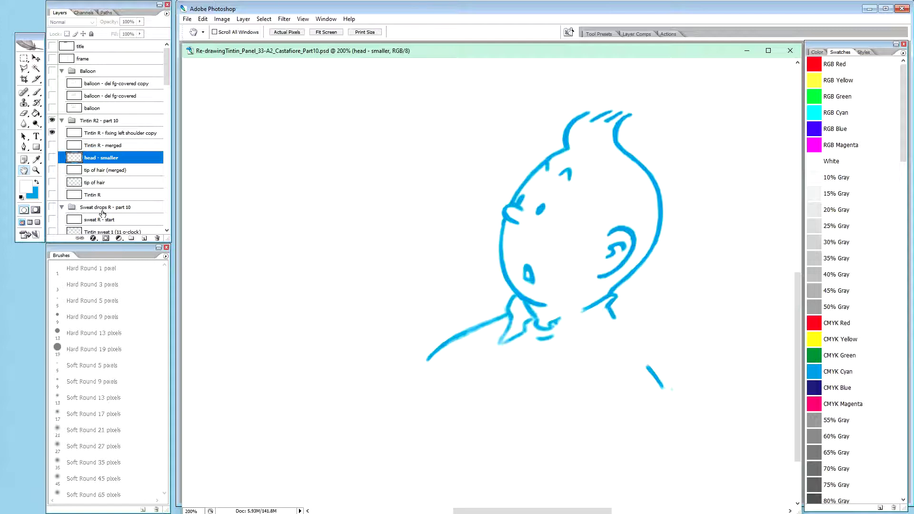
# Step: Change "Tintin R" to "Tintin R2" in the names of the "fixing left shoulder copy" and "merged" layers
pyautogui.doubleClick(97, 134)
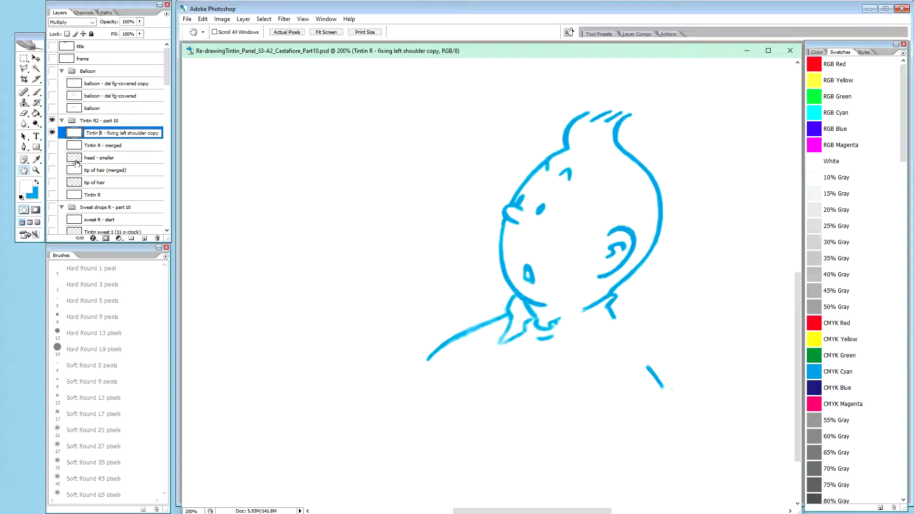
pyautogui.write('2')
pyautogui.doubleClick(104, 146)
pyautogui.click(101, 146)
pyautogui.write('2')
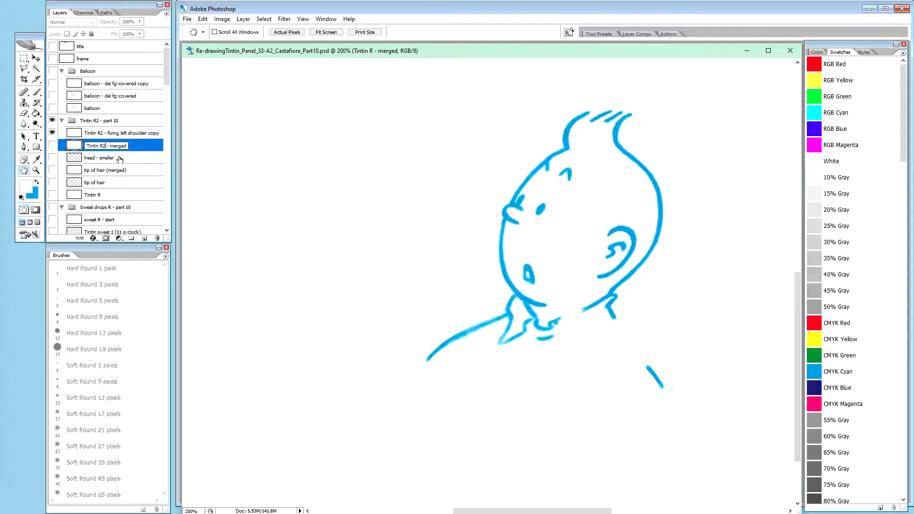
# Step: Copy the name of the "Tintin R2 - merged" layer and use it to rename the "tip of hair (merged)" layer
pyautogui.click(94, 197)
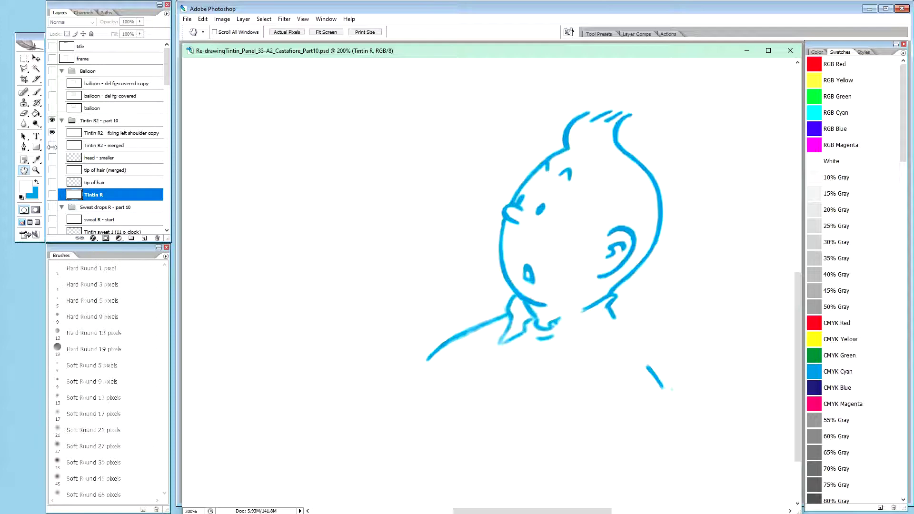
pyautogui.click(101, 170)
pyautogui.click(101, 180)
pyautogui.click(104, 145)
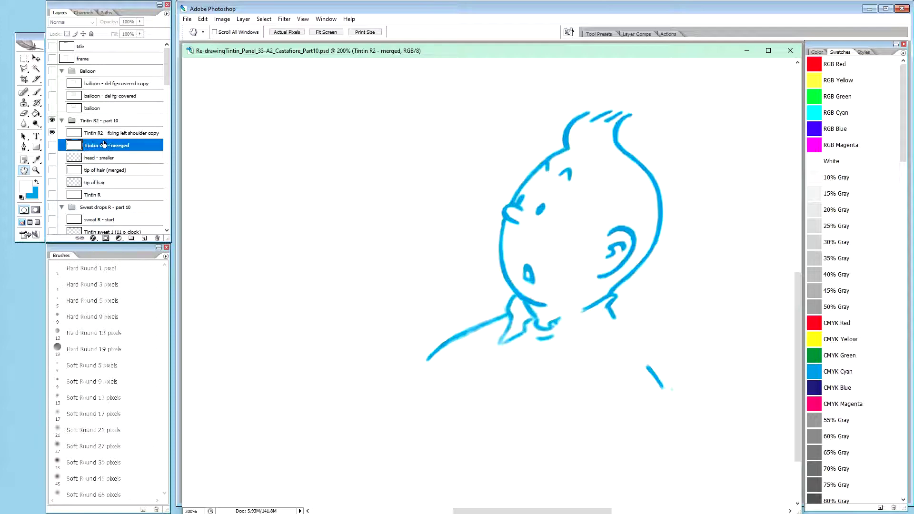
pyautogui.doubleClick(94, 171)
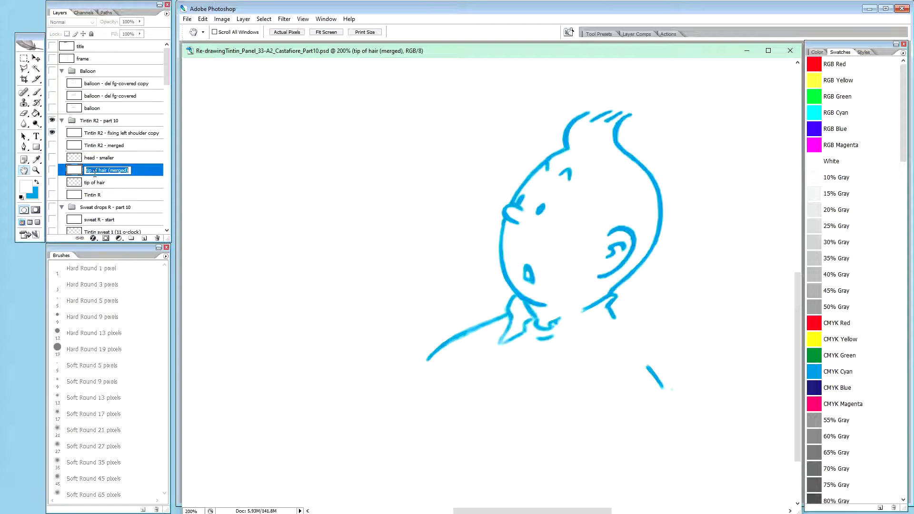
pyautogui.doubleClick(100, 148)
pyautogui.hotkey('ctrl', 'c')
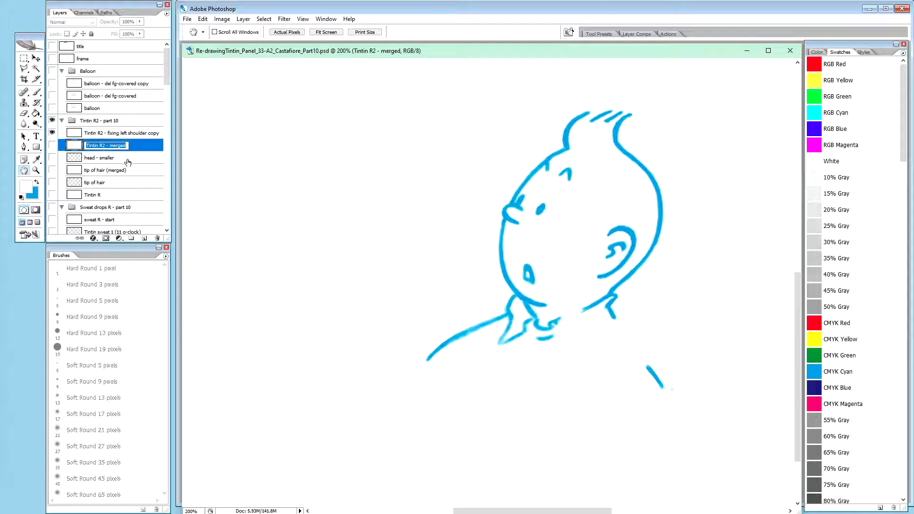
pyautogui.doubleClick(105, 171)
pyautogui.hotkey('ctrl', 'v')
pyautogui.click(97, 183)
pyautogui.click(79, 173)
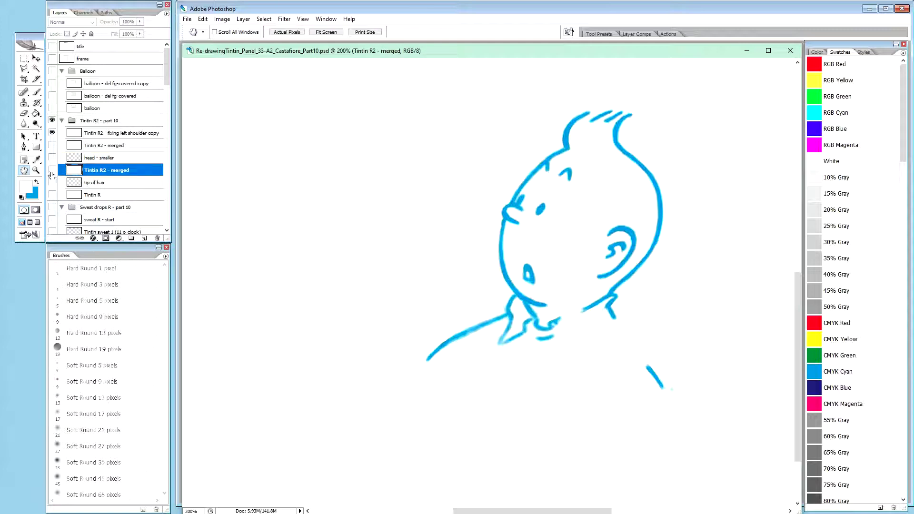
# Step: Compare the renamed hair layer and the "tip of hair" layer with the "Tintin R2 - fixing left shoulder copy" layer
pyautogui.click(52, 171)
pyautogui.click(53, 171)
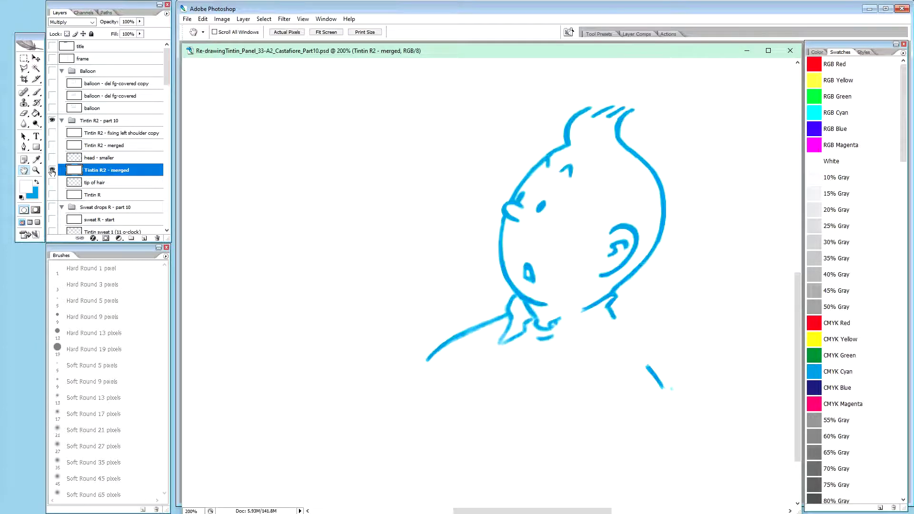
pyautogui.click(52, 171)
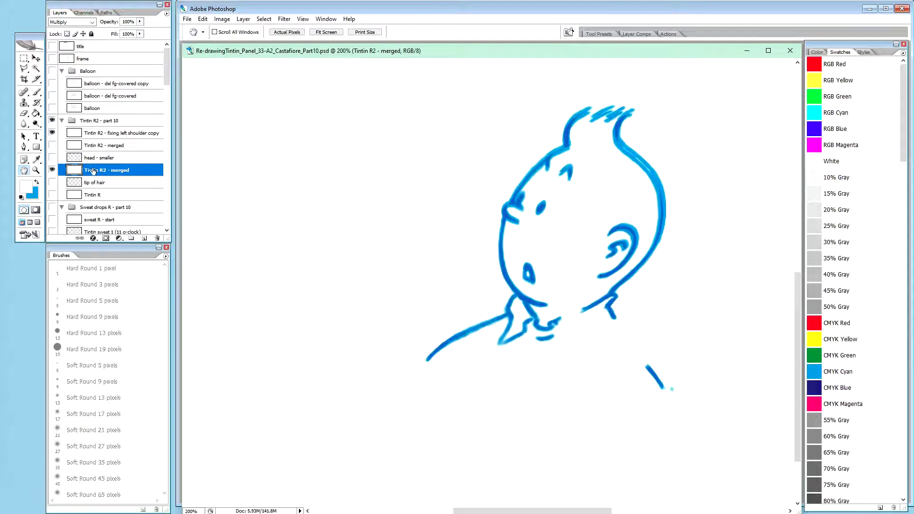
pyautogui.click(102, 147)
pyautogui.click(121, 125)
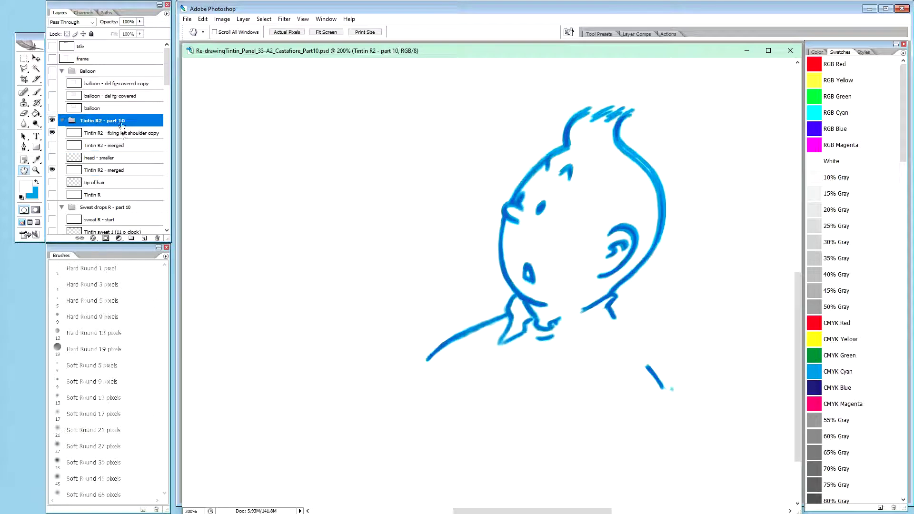
pyautogui.click(111, 133)
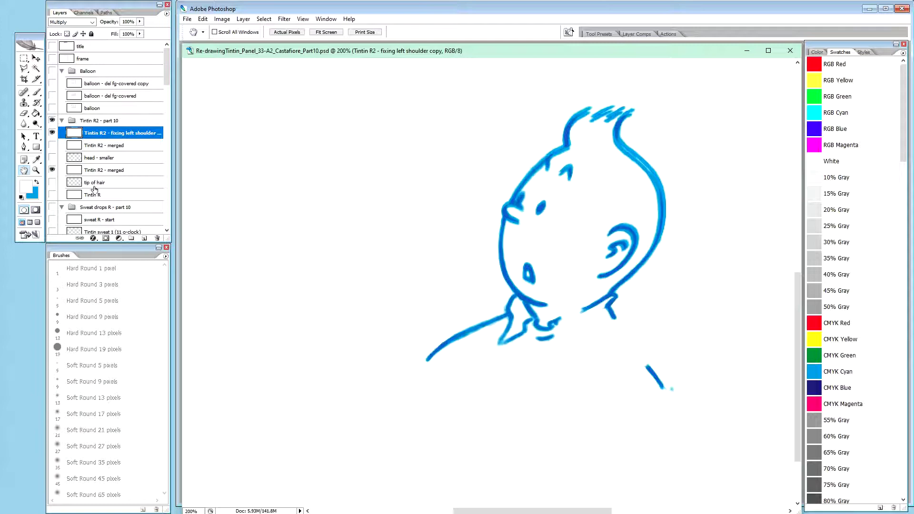
pyautogui.click(53, 171)
pyautogui.click(53, 182)
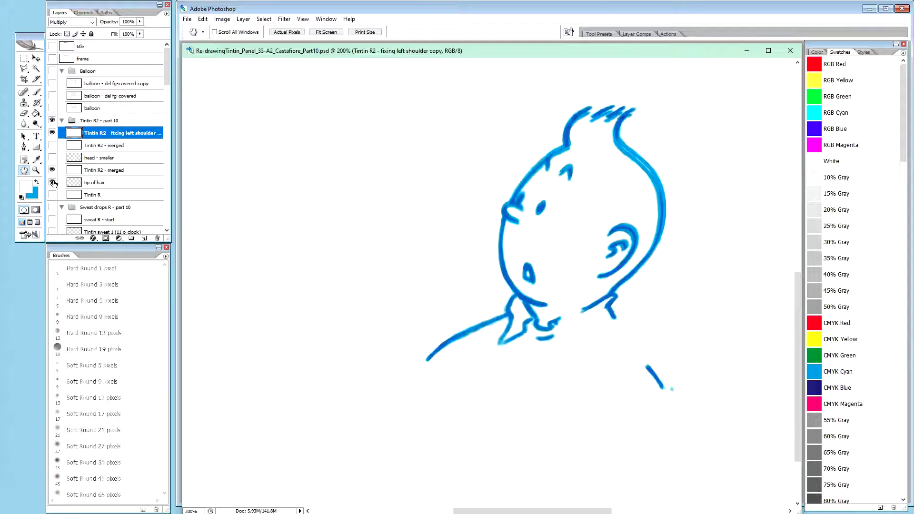
pyautogui.keyDown('alt'); pyautogui.click(52, 182); pyautogui.keyUp('alt')
pyautogui.keyDown('alt'); pyautogui.click(52, 182); pyautogui.keyUp('alt')
pyautogui.click(53, 183)
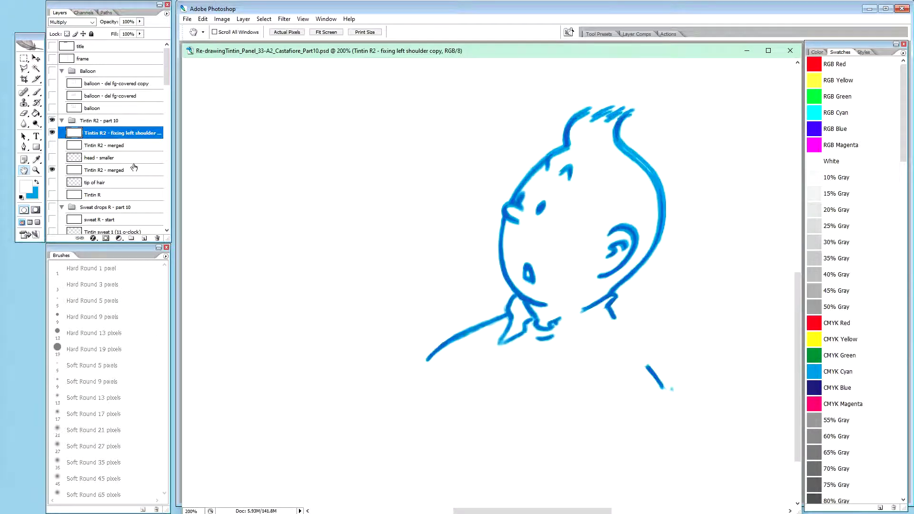
# Step: Rename the lower "Tintin R2 - merged" layer as "Tintin R2 - higher hair" and hide it
pyautogui.doubleClick(119, 170)
pyautogui.doubleClick(119, 171)
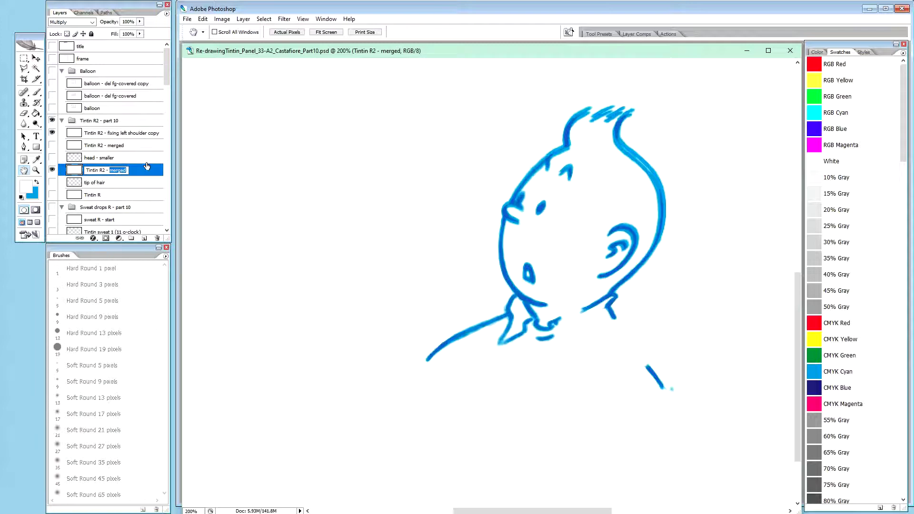
pyautogui.write('higher hair')
pyautogui.press('Return')
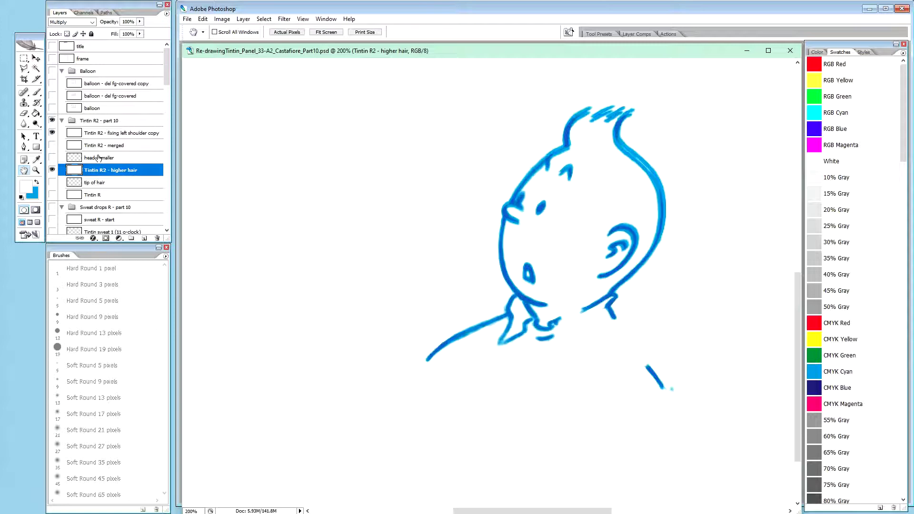
pyautogui.click(52, 170)
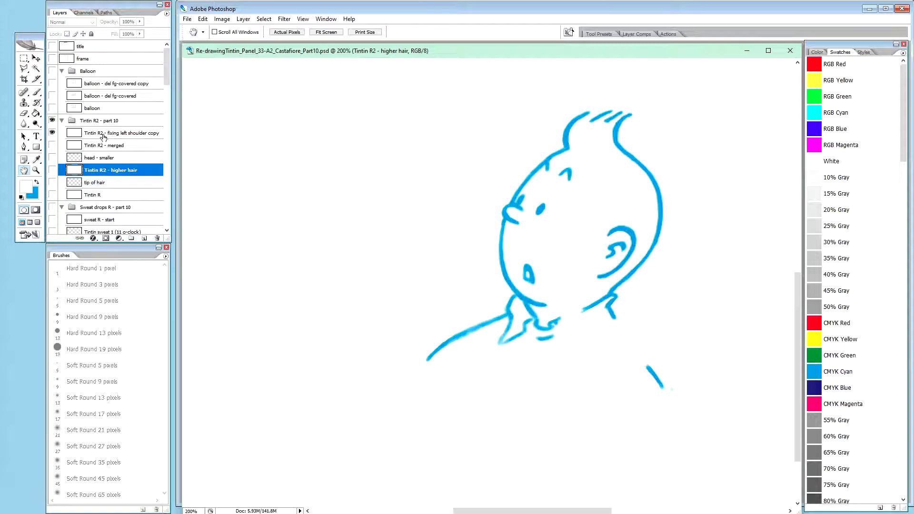
# Step: Collapse the "Tintin - refined" group and show the "Calculus R - merged anger laines" layer in the "Calculus - refined" group
pyautogui.click(100, 134)
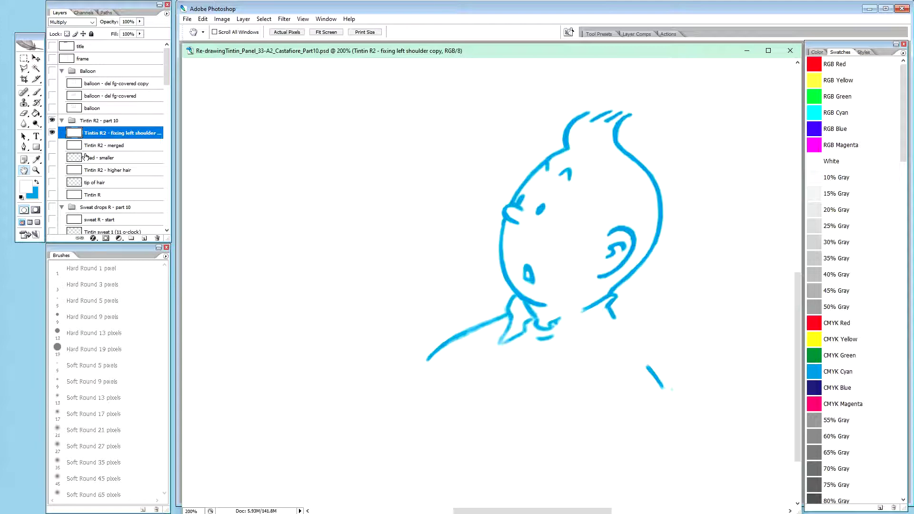
pyautogui.moveTo(167, 70); pyautogui.dragTo(167, 84)
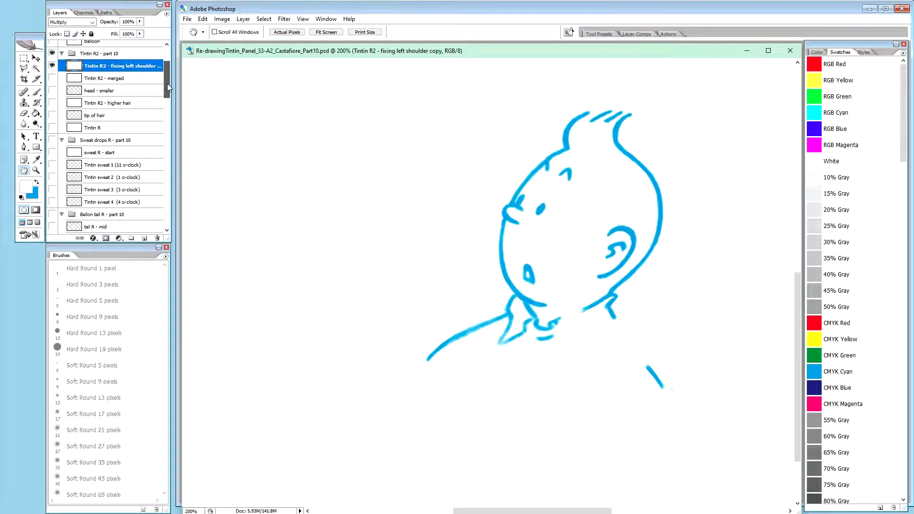
pyautogui.scroll(-3, 168, 83)
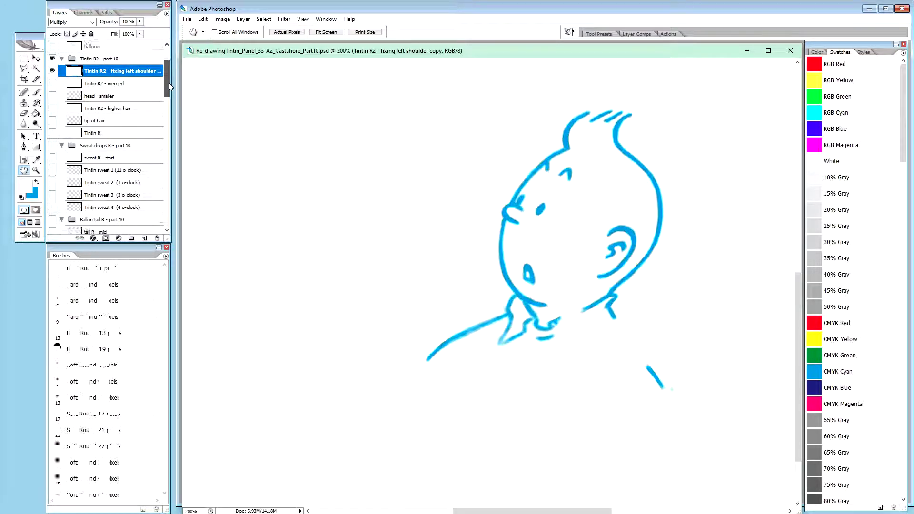
pyautogui.moveTo(171, 95); pyautogui.dragTo(173, 124)
pyautogui.scroll(-3, 173, 124)
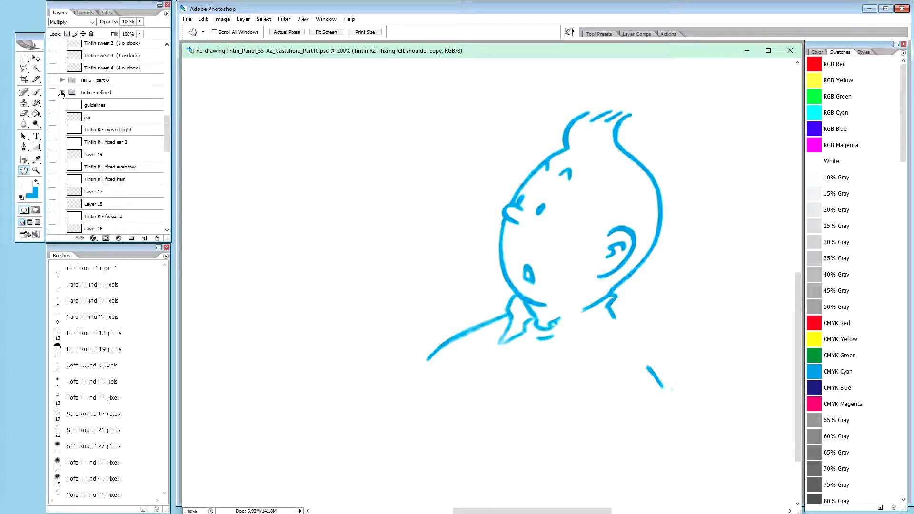
pyautogui.click(62, 92)
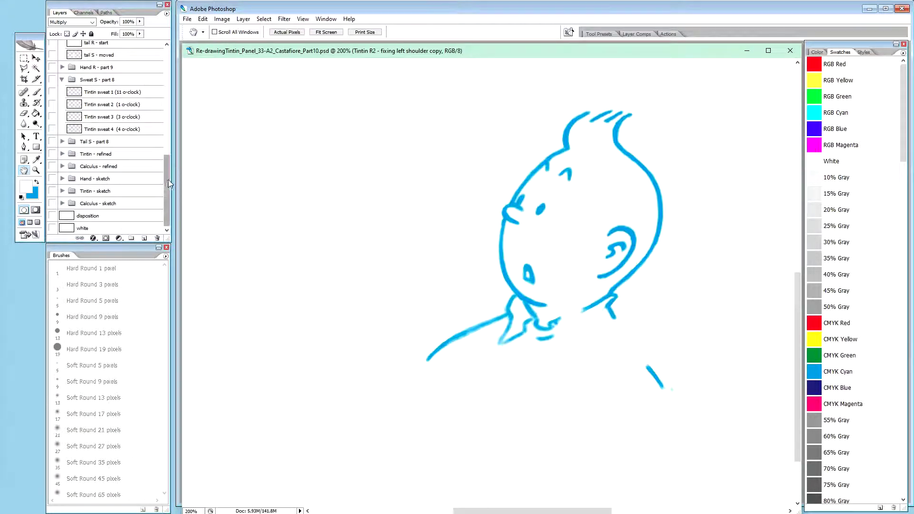
pyautogui.click(62, 166)
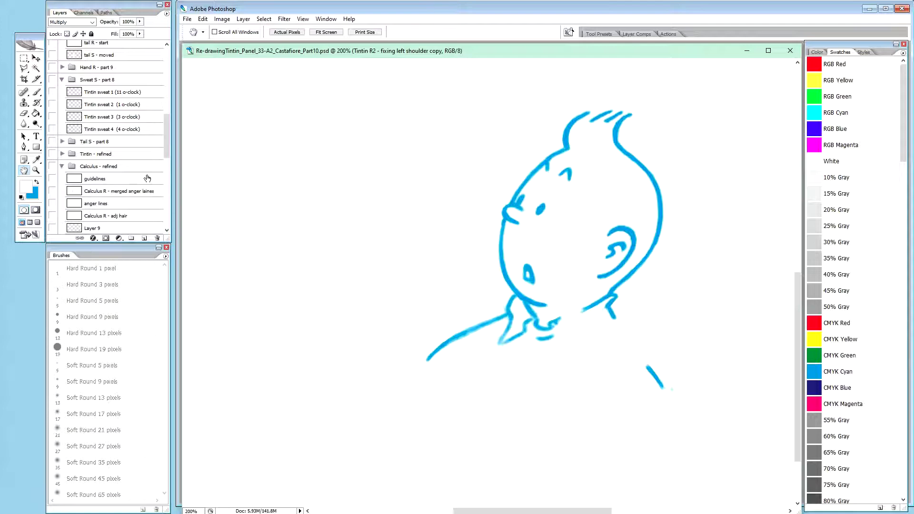
pyautogui.click(52, 191)
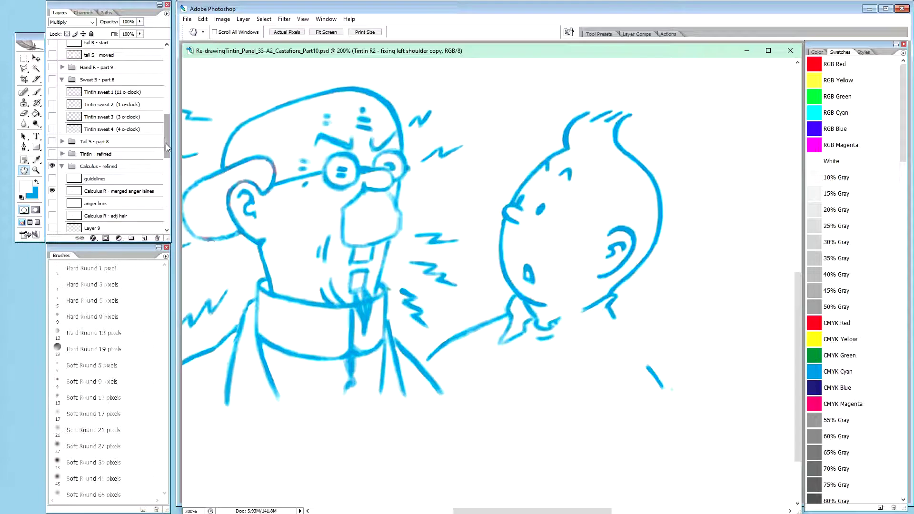
# Step: Trim the upper edge of Tintin's shoulder line beside Calculus with a white Brush at 100% opacity on the "fixing left shoulder copy" layer
pyautogui.moveTo(167, 145); pyautogui.dragTo(167, 143)
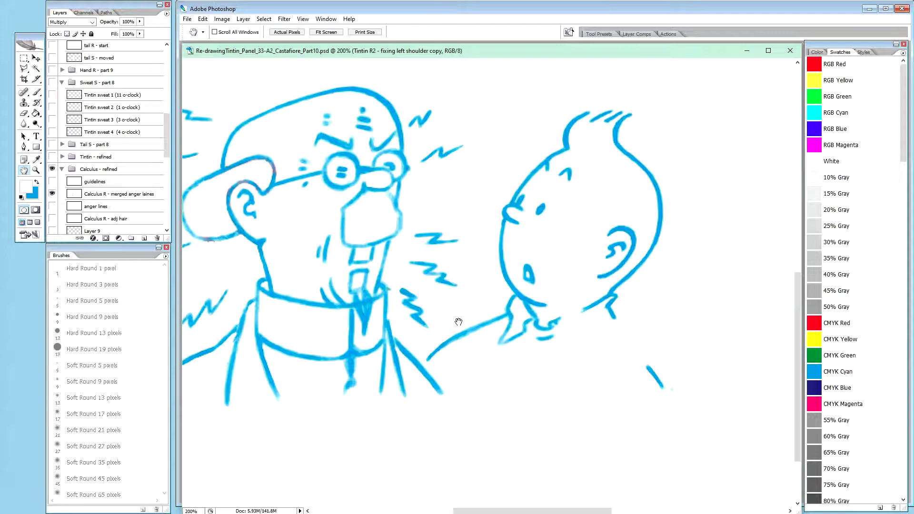
pyautogui.moveTo(167, 129); pyautogui.dragTo(165, 70)
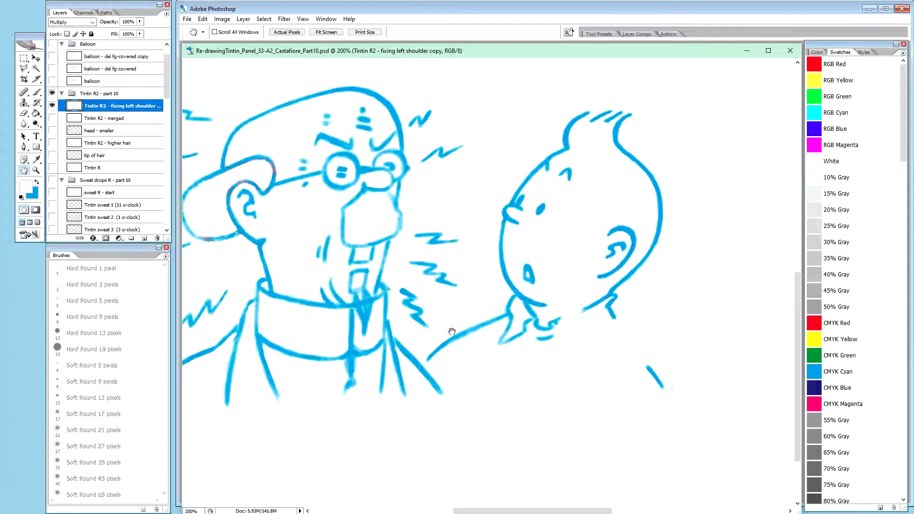
pyautogui.press('b')
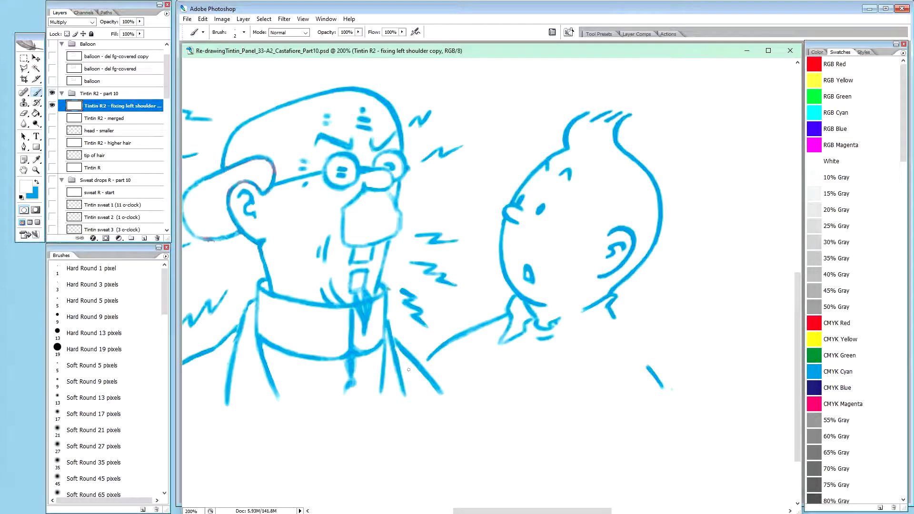
pyautogui.press('x')
pyautogui.press('x')
pyautogui.press('0')
pyautogui.moveTo(429, 345); pyautogui.dragTo(451, 335)
# Step: Smooth and reinforce Tintin's shoulder line beside Calculus with blue Brush strokes at 20% opacity
pyautogui.hotkey('ctrl', '+')
pyautogui.hotkey('ctrl', '+')
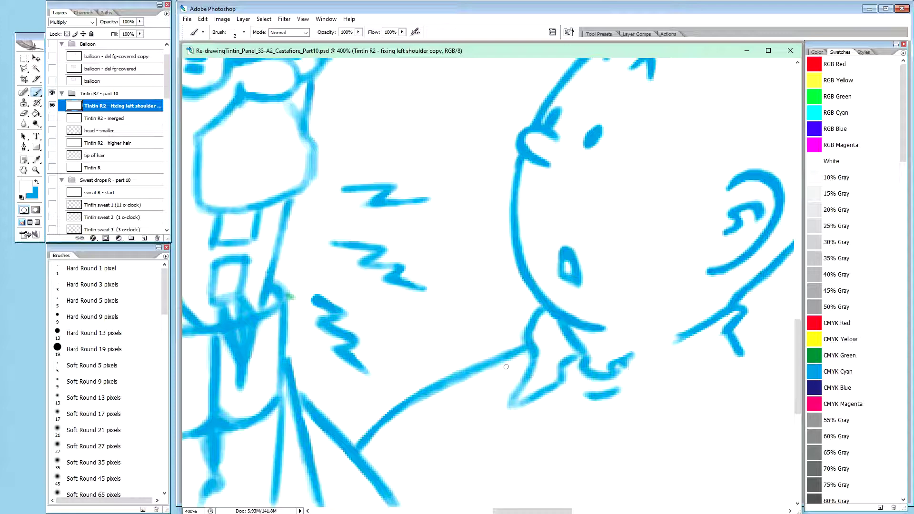
pyautogui.press('x')
pyautogui.press('2')
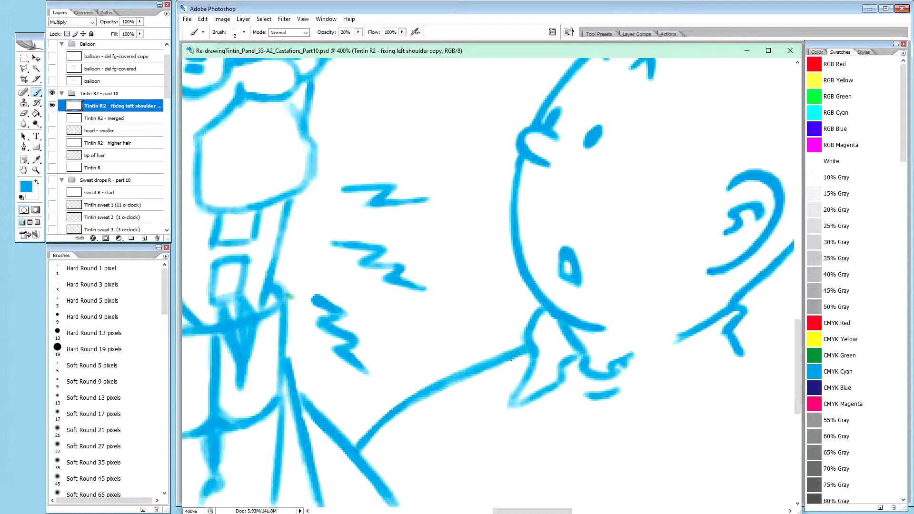
pyautogui.moveTo(505, 358)
pyautogui.mouseDown()
pyautogui.moveTo(483, 370)
pyautogui.moveTo(519, 350)
pyautogui.moveTo(470, 371)
pyautogui.mouseUp()
pyautogui.moveTo(430, 394)
pyautogui.mouseDown()
pyautogui.moveTo(470, 377)
pyautogui.moveTo(432, 389)
pyautogui.mouseUp()
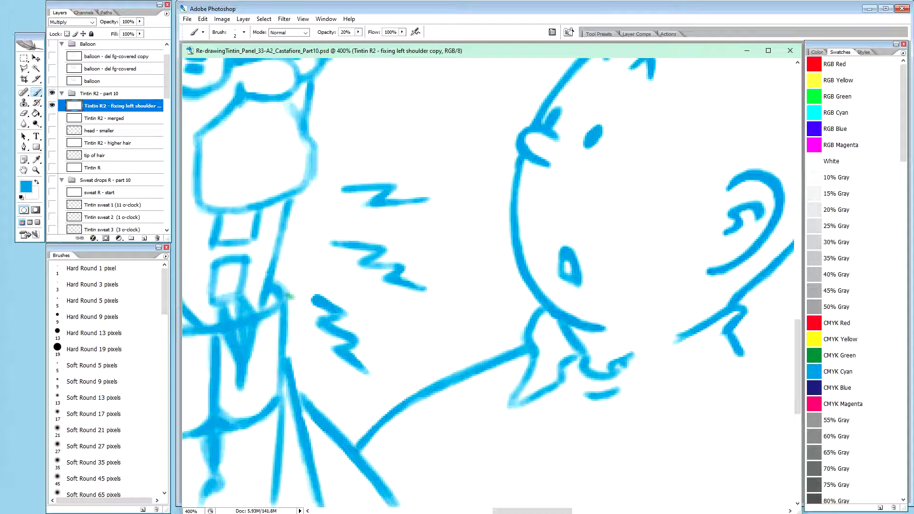
pyautogui.moveTo(443, 385); pyautogui.dragTo(402, 408)
# Step: Clean up the lower end of Tintin's shoulder line, where it meets Calculus's jacket, with a white Brush at 100% opacity
pyautogui.press('x')
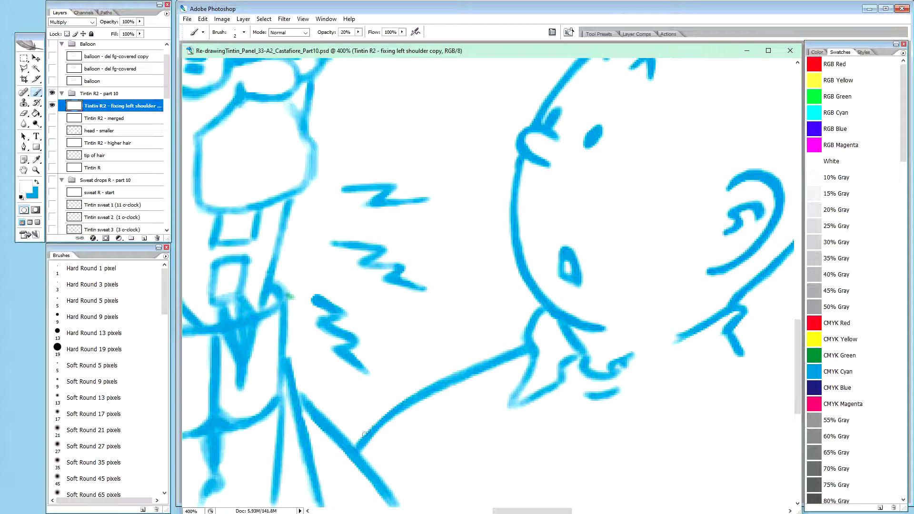
pyautogui.press('0')
pyautogui.moveTo(373, 442); pyautogui.dragTo(369, 448)
pyautogui.hotkey('ctrl', '-')
pyautogui.hotkey('ctrl', '-')
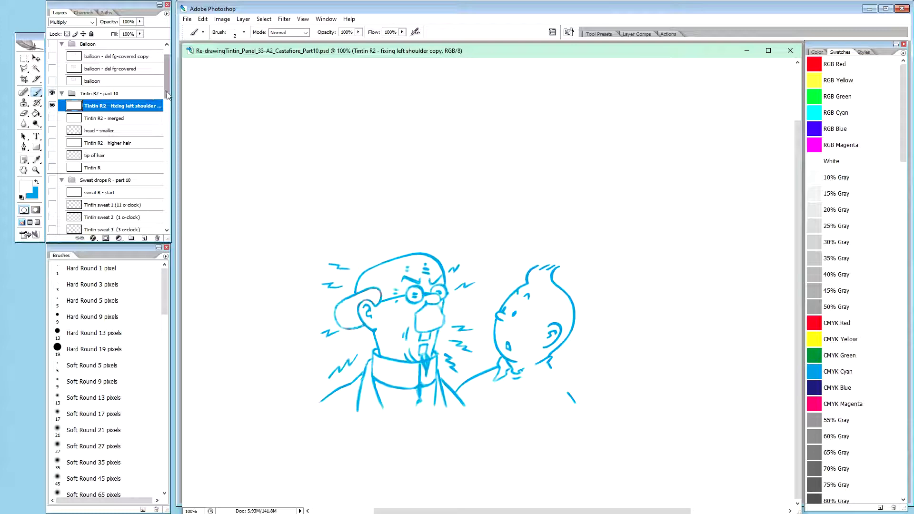
# Step: Expand the "Hand R - part 9" group and show its "hand R - rescale" layer
pyautogui.moveTo(168, 92); pyautogui.dragTo(161, 151)
pyautogui.click(61, 99)
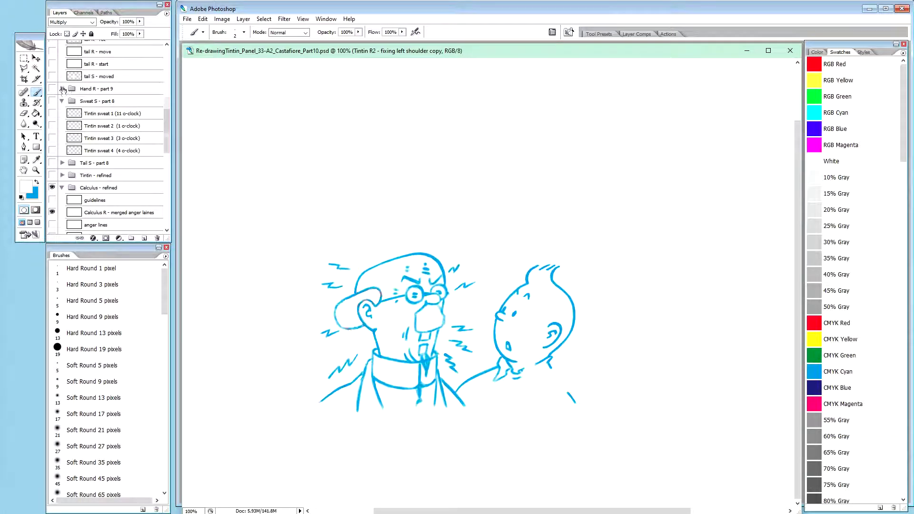
pyautogui.click(62, 88)
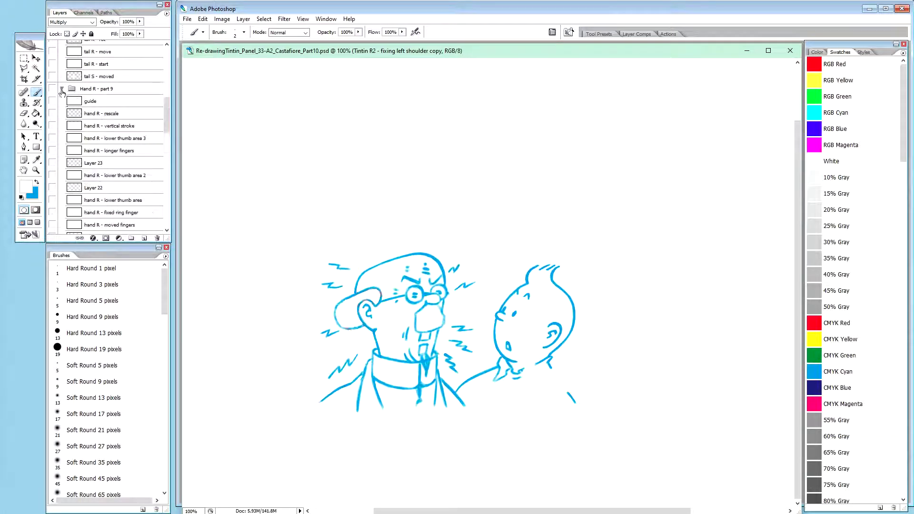
pyautogui.click(51, 114)
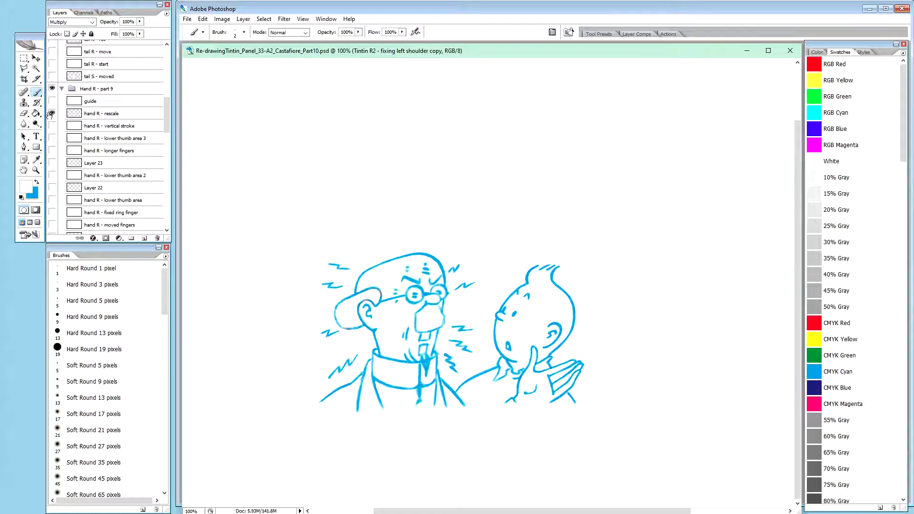
pyautogui.scroll(1, 170, 121)
pyautogui.scroll(3, 169, 116)
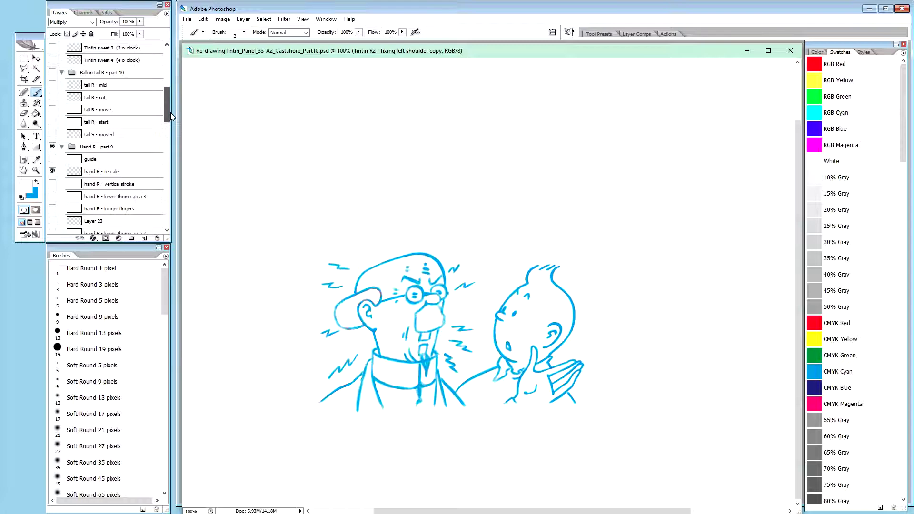
pyautogui.scroll(1, 172, 110)
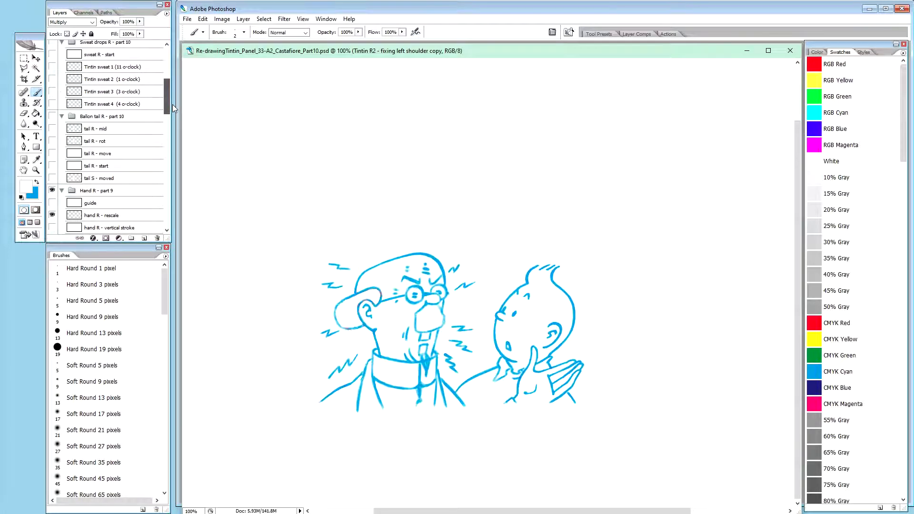
pyautogui.scroll(3, 172, 104)
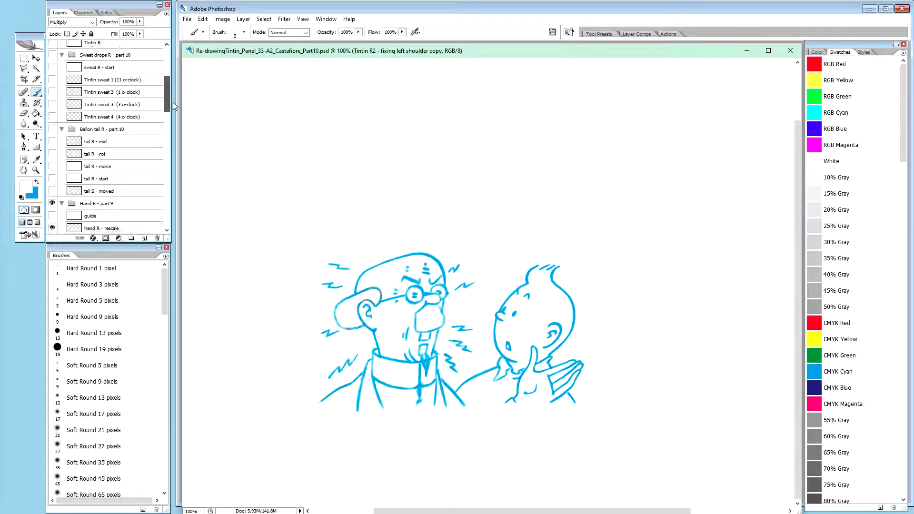
# Step: Show the "tail R - mid" layer in the "Ballon tail R - part 10" group
pyautogui.scroll(1, 173, 95)
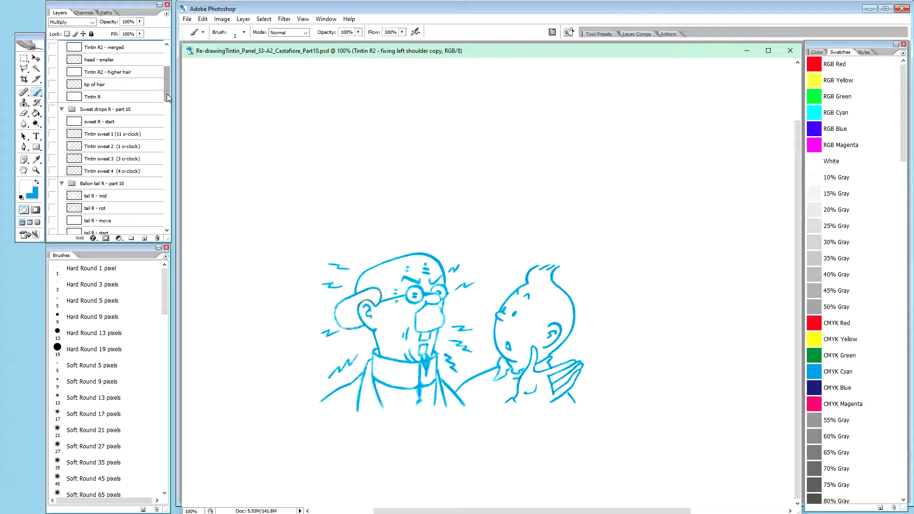
pyautogui.moveTo(167, 93); pyautogui.dragTo(168, 89)
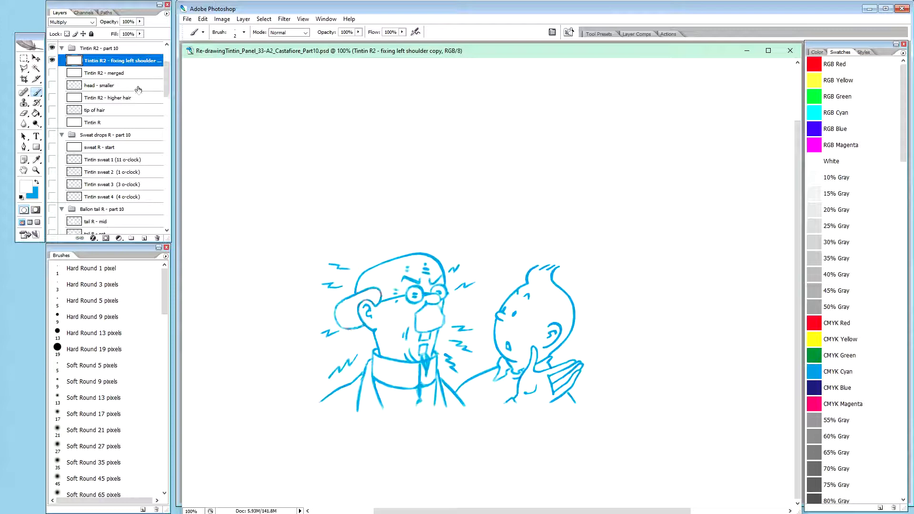
pyautogui.scroll(-4, 167, 86)
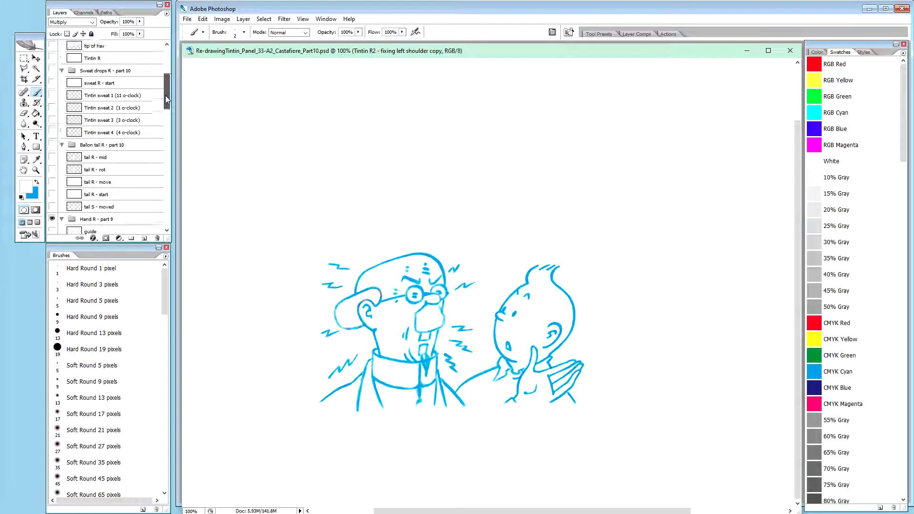
pyautogui.click(52, 136)
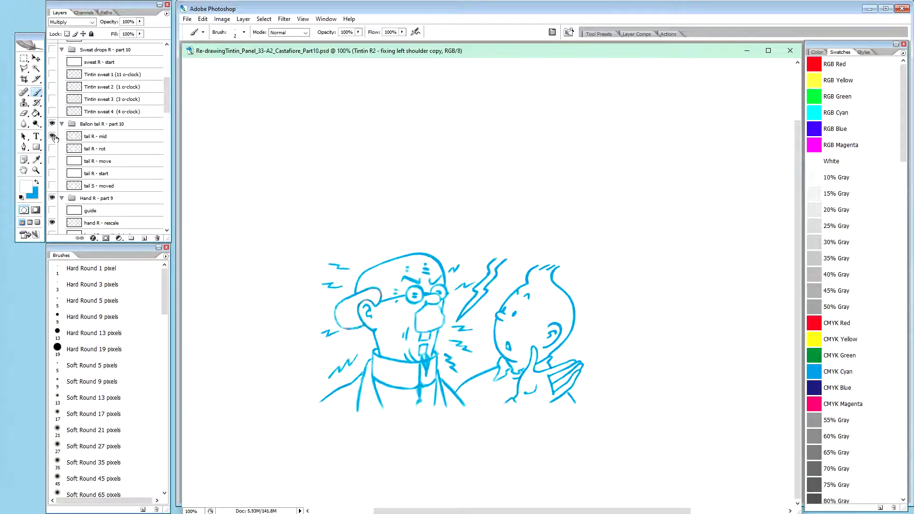
# Step: Show the "frame" layer and the "balloon - del fg-covered copy" layer in the "Balloon" group
pyautogui.moveTo(167, 105); pyautogui.dragTo(167, 74)
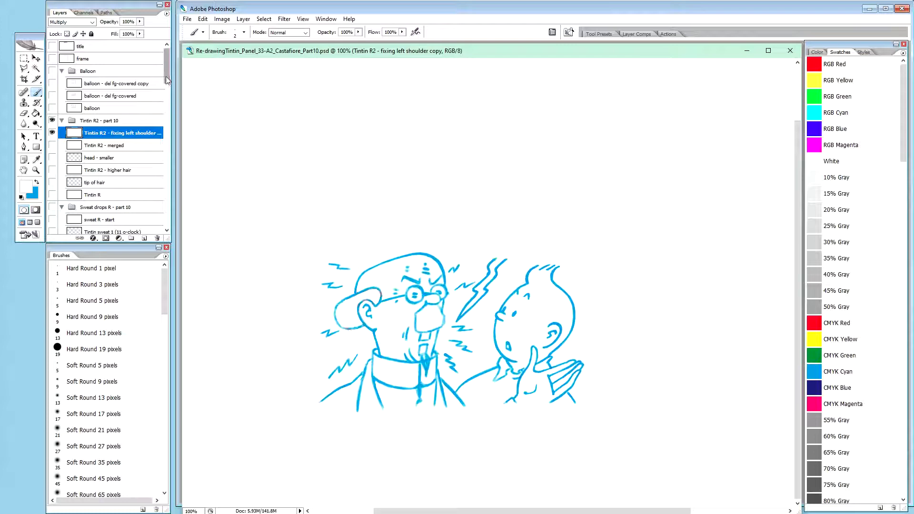
pyautogui.click(52, 59)
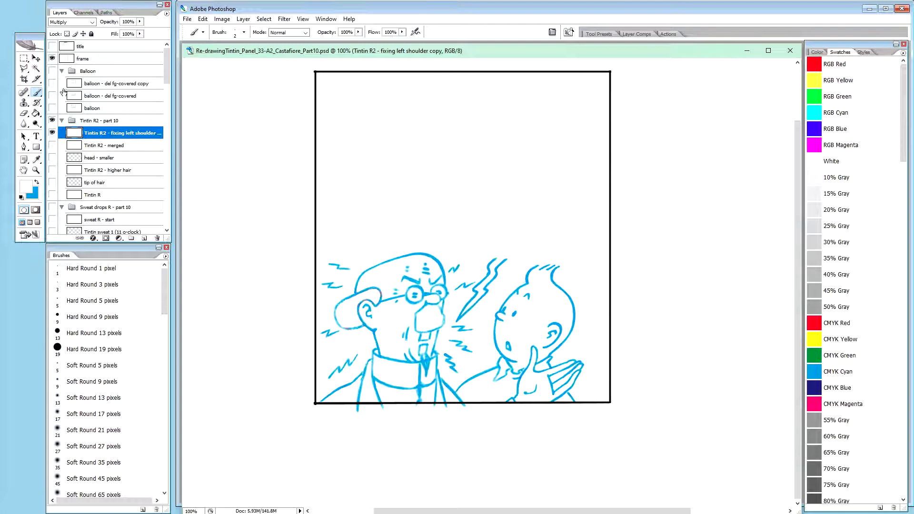
pyautogui.click(52, 83)
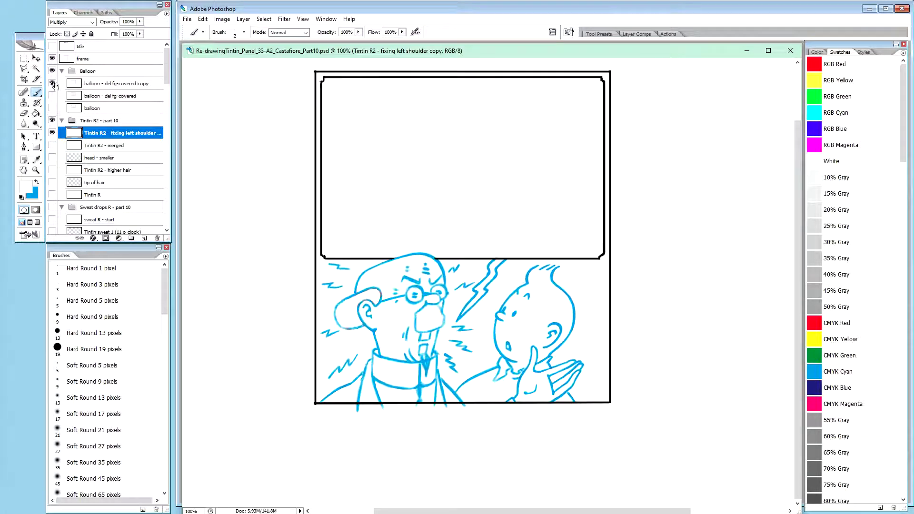